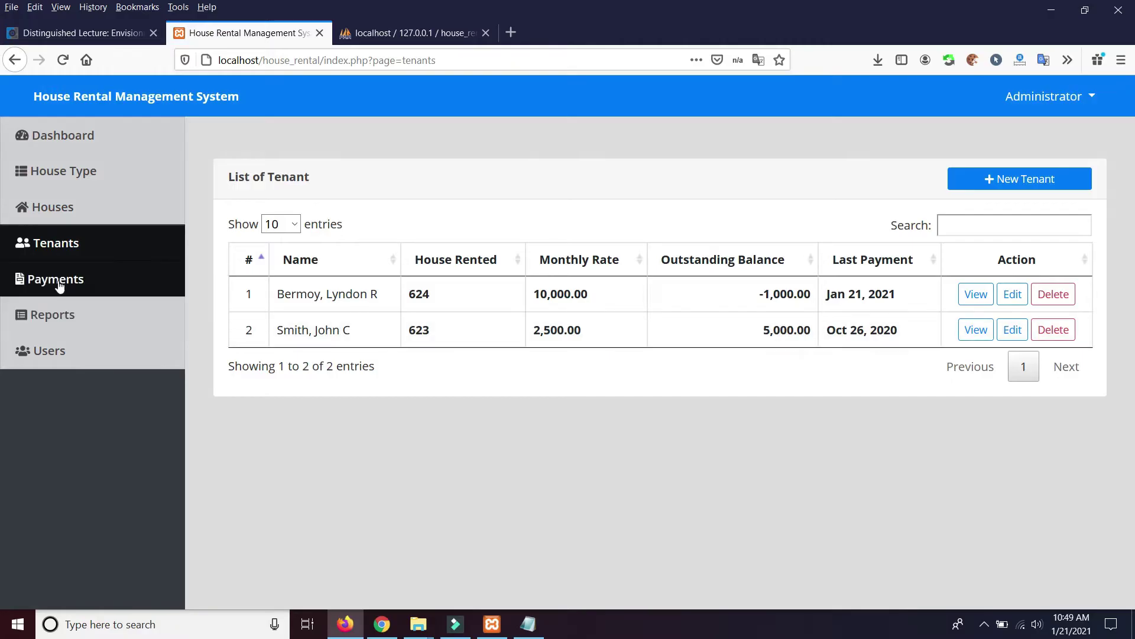
View the Monthly Payments Report for 2021-01, totalling 11,000.00, and print it
{"action": "left_click", "coordinate": [47, 281]}
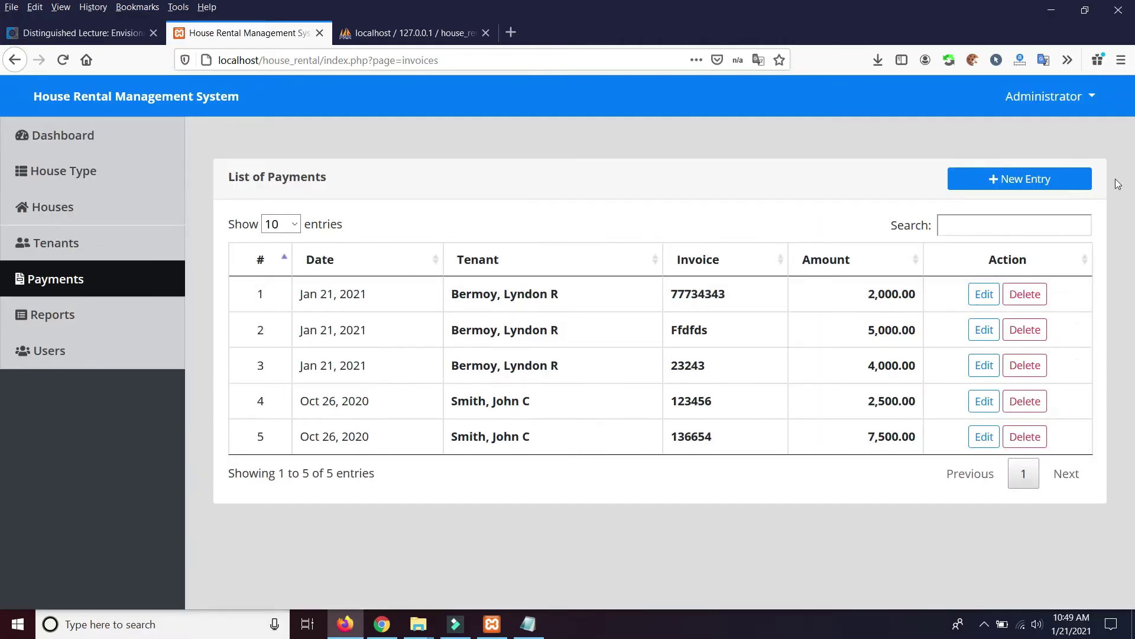
{"action": "left_click", "coordinate": [41, 317]}
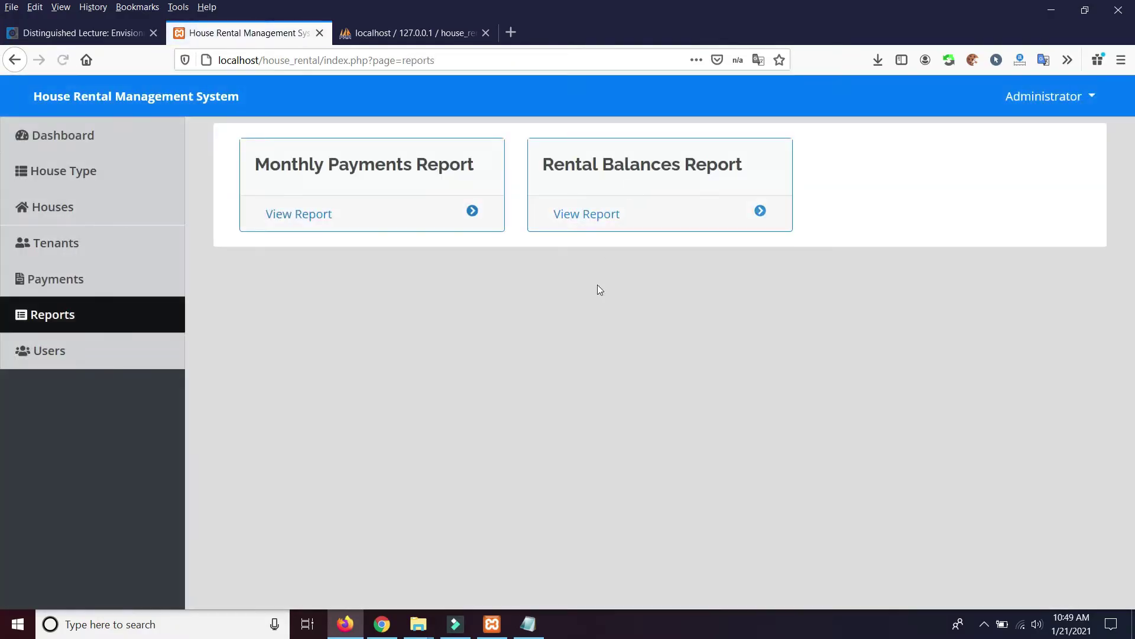
{"action": "left_click", "coordinate": [331, 215]}
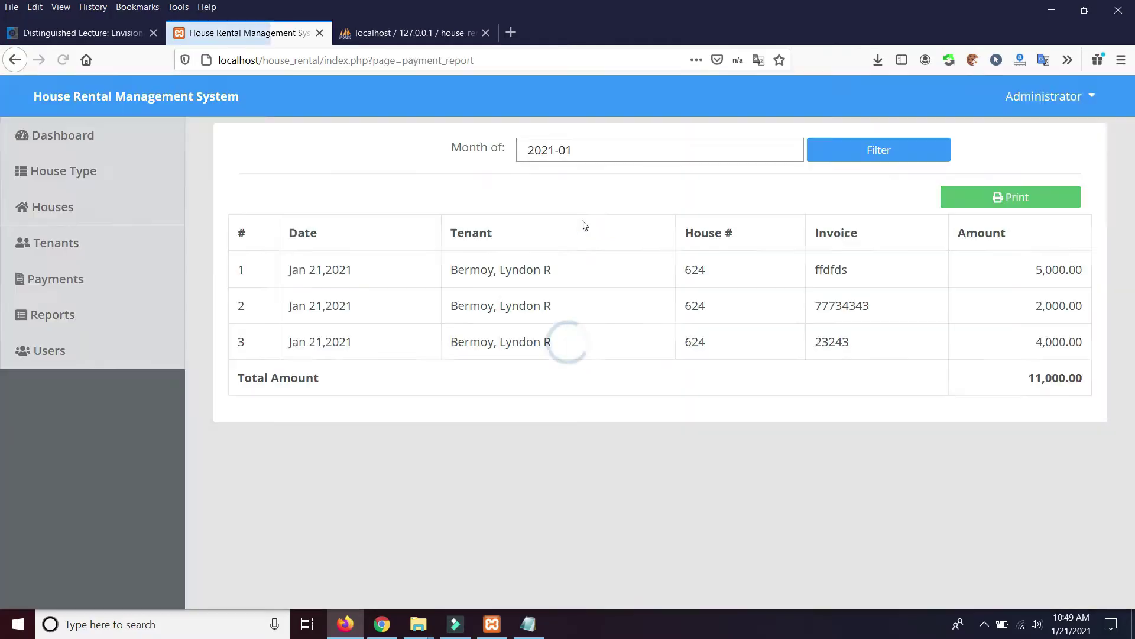
{"action": "left_click", "coordinate": [1024, 199]}
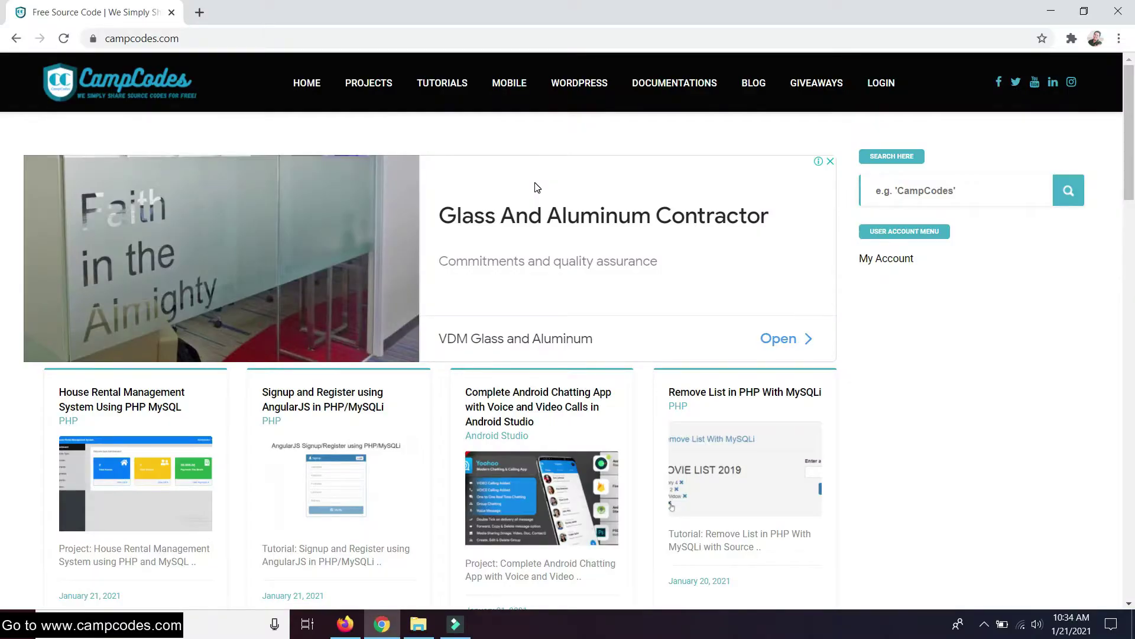
Browse the CampCodes home page and open the House Rental Management System project page
{"action": "scroll", "coordinate": [537, 188], "scroll_direction": "down", "scroll_amount": 7}
{"action": "scroll", "coordinate": [537, 188], "scroll_direction": "up", "scroll_amount": 7}
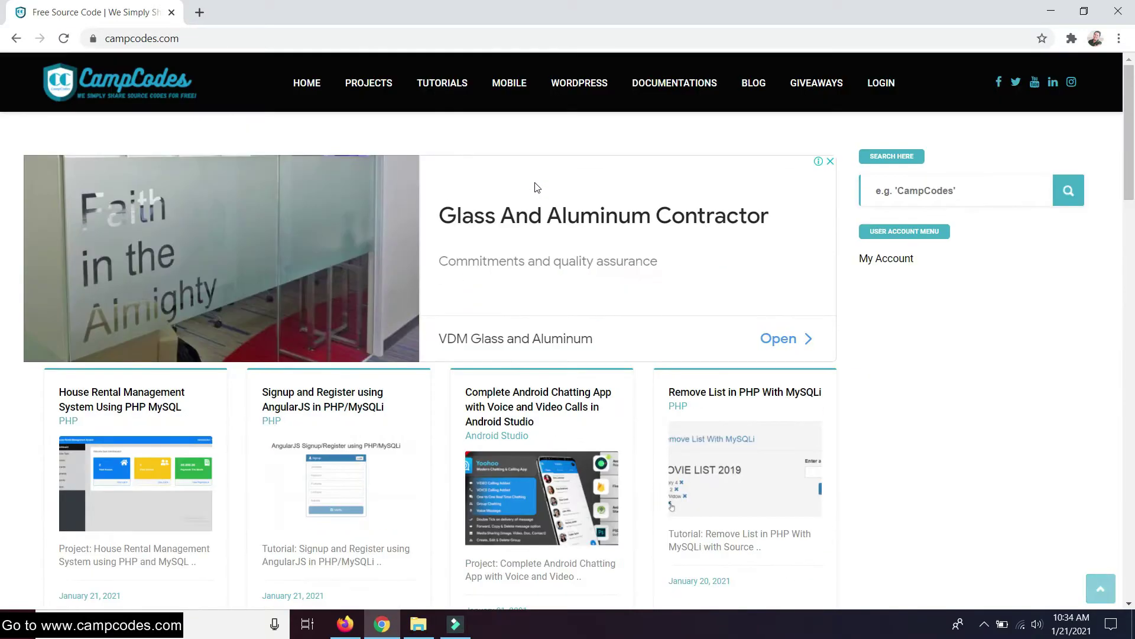
{"action": "scroll", "coordinate": [539, 180], "scroll_direction": "down", "scroll_amount": 20}
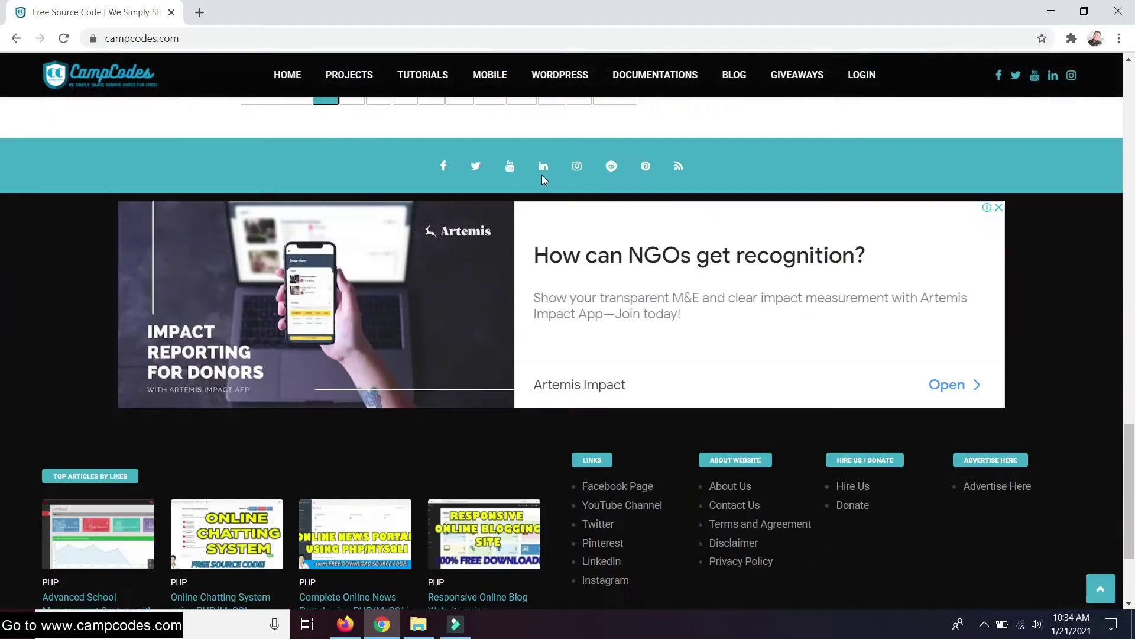
{"action": "scroll", "coordinate": [541, 175], "scroll_direction": "up", "scroll_amount": 12}
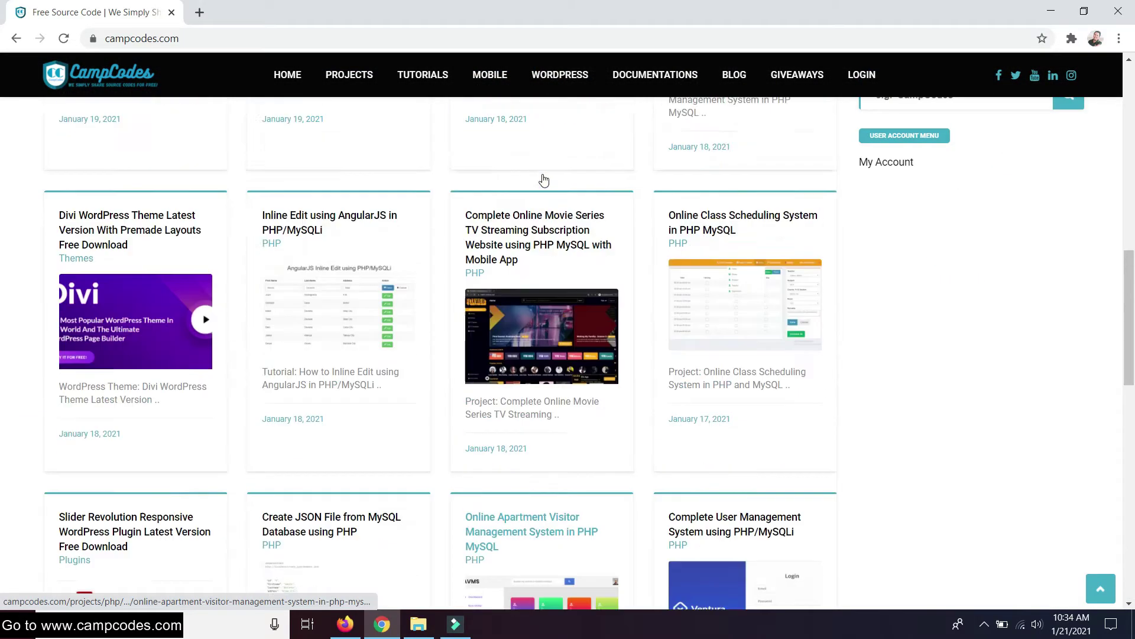
{"action": "scroll", "coordinate": [544, 178], "scroll_direction": "up", "scroll_amount": 6}
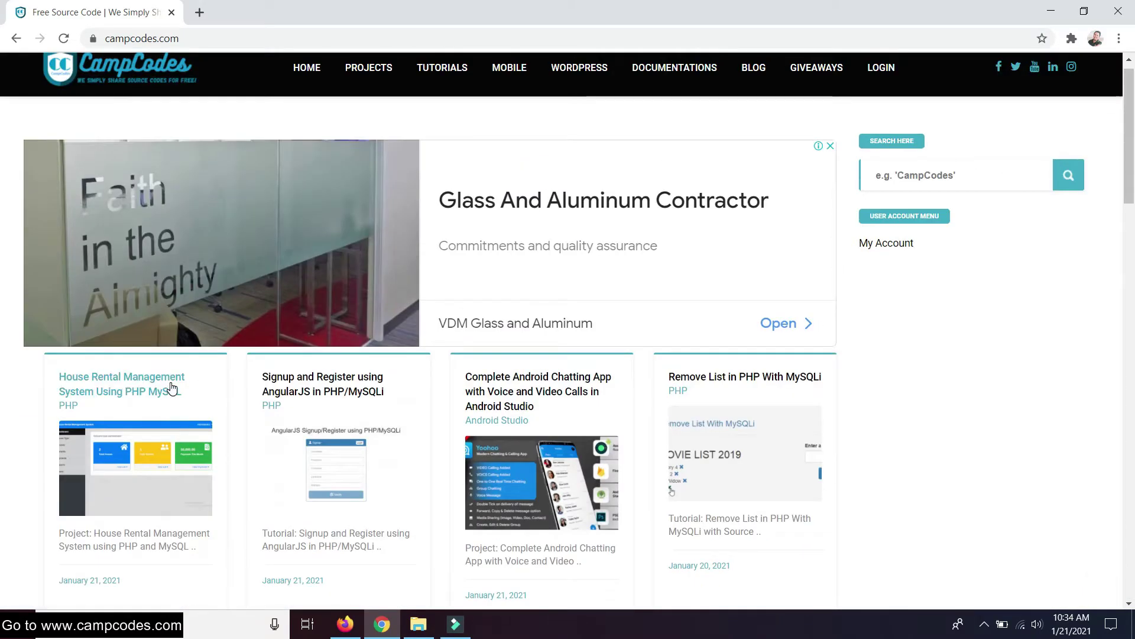
{"action": "left_click", "coordinate": [143, 372]}
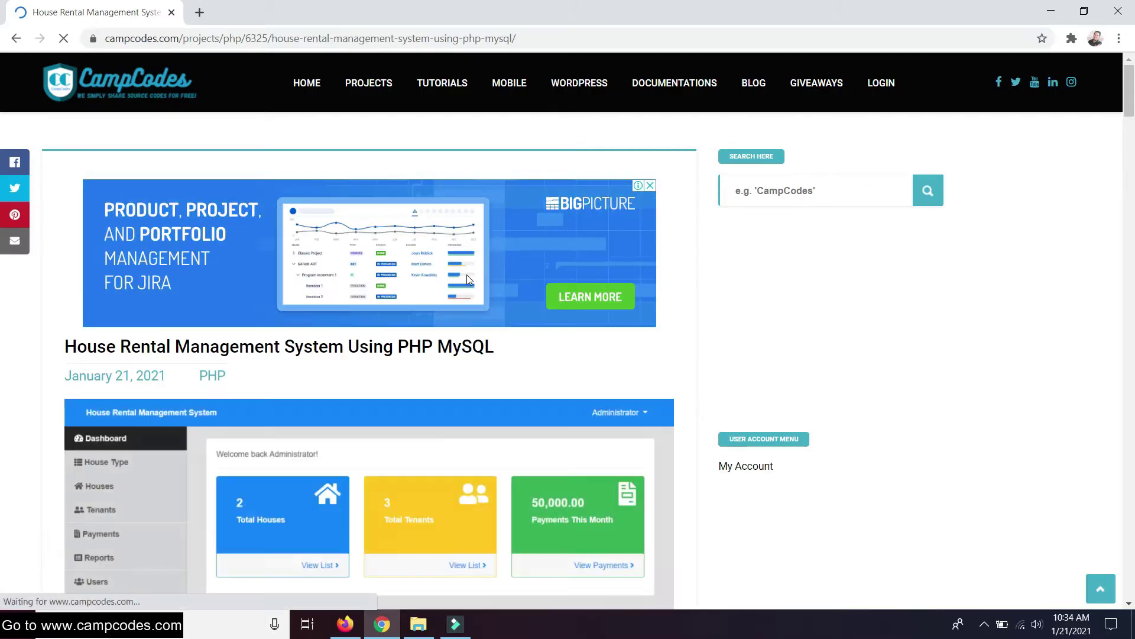
Scroll through the project article to reach the site's Login link
{"action": "scroll", "coordinate": [502, 254], "scroll_direction": "down", "scroll_amount": 5}
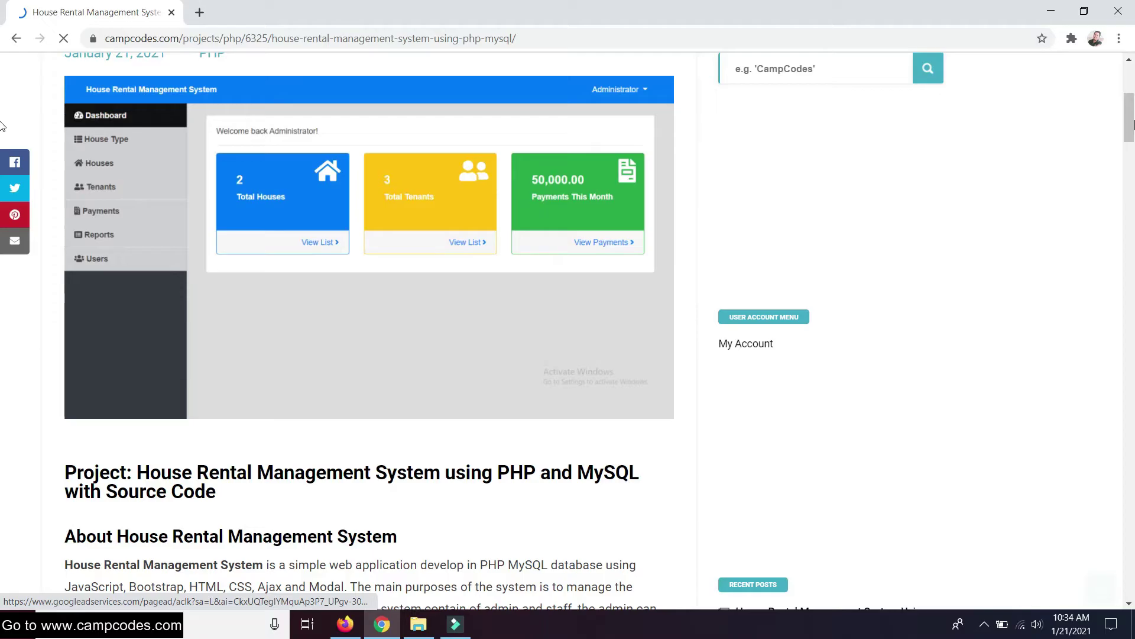
{"action": "scroll", "coordinate": [367, 253], "scroll_direction": "down", "scroll_amount": 2}
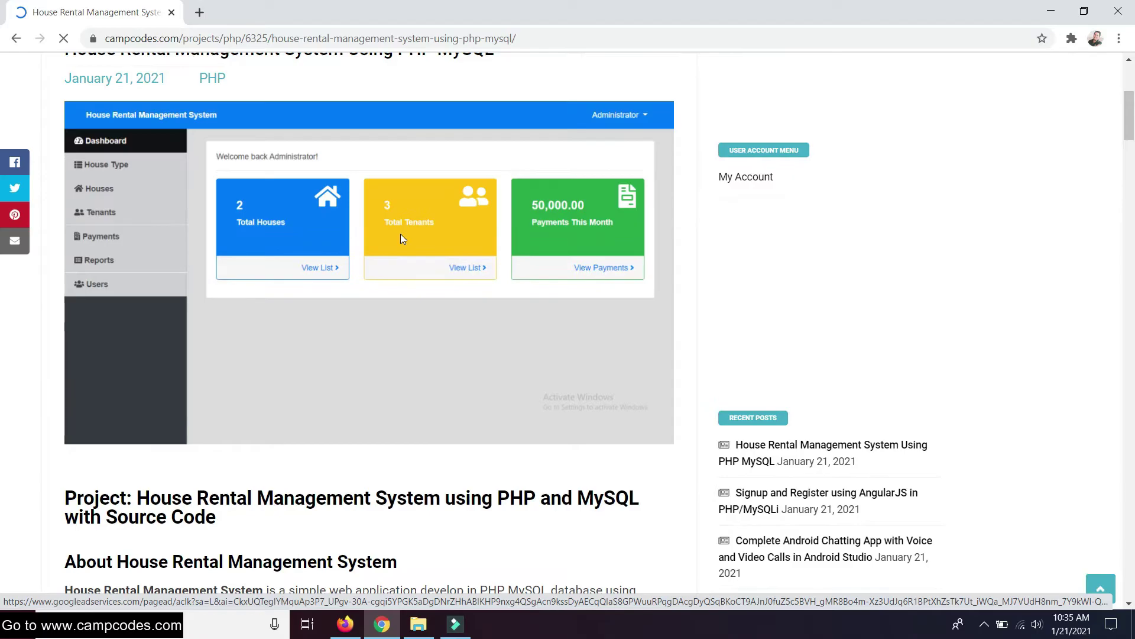
{"action": "scroll", "coordinate": [394, 242], "scroll_direction": "down", "scroll_amount": 3}
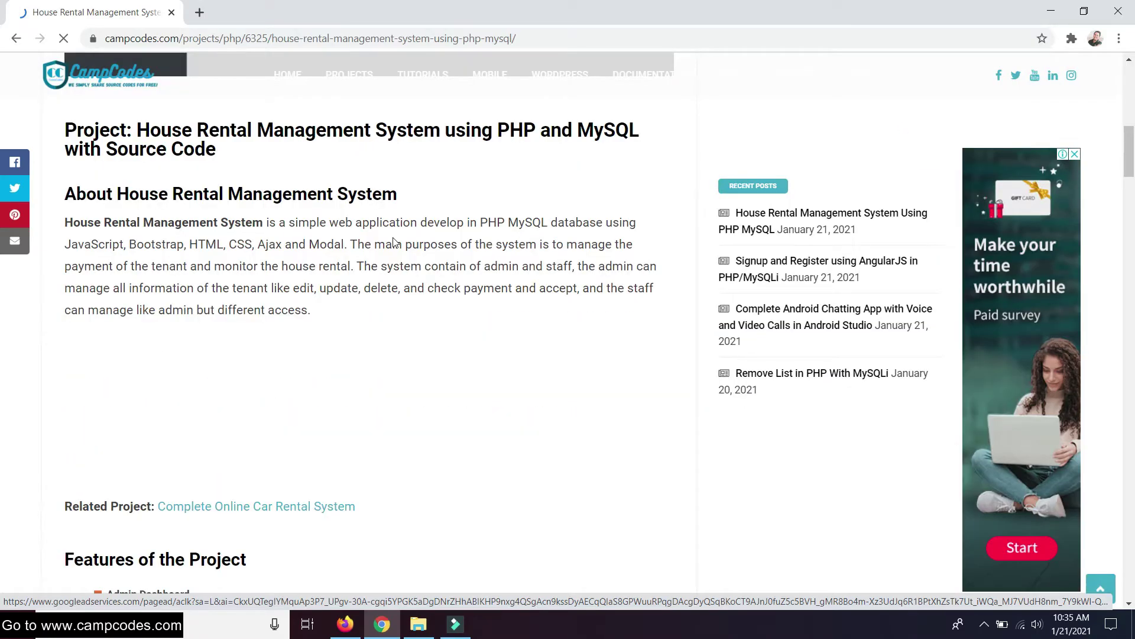
{"action": "scroll", "coordinate": [465, 304], "scroll_direction": "down", "scroll_amount": 5}
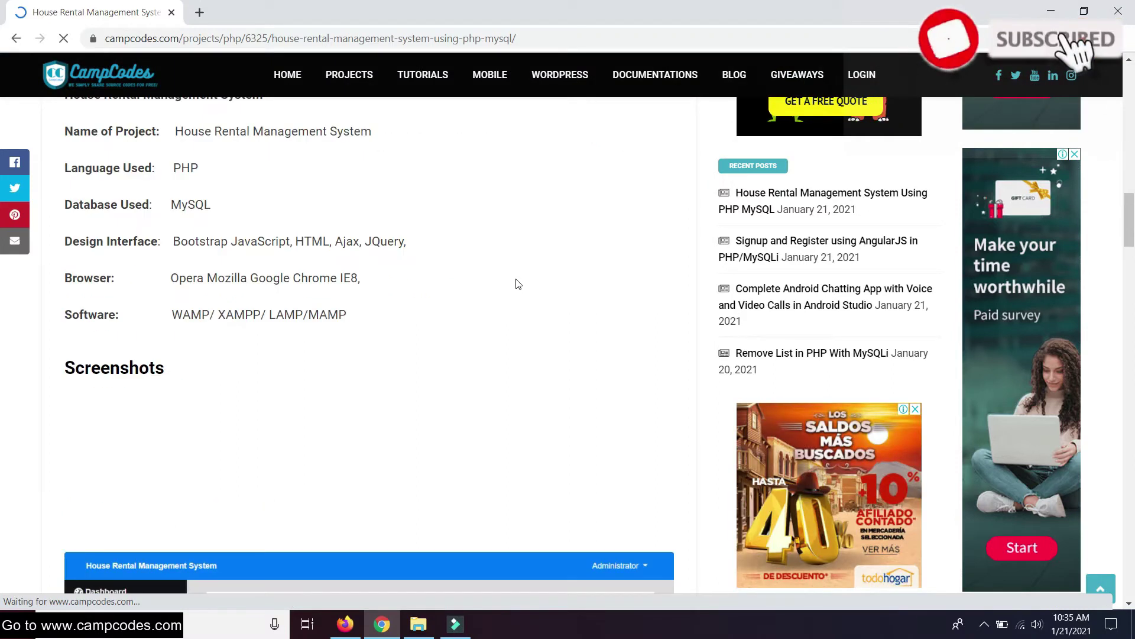
{"action": "scroll", "coordinate": [592, 201], "scroll_direction": "up", "scroll_amount": 10}
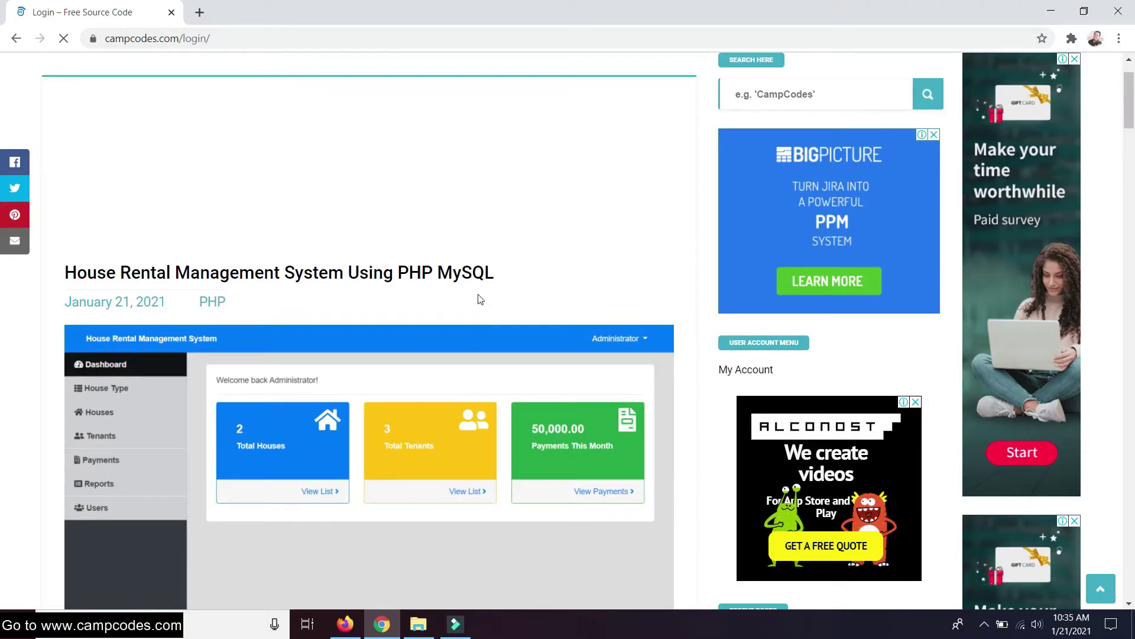
Sign in to CampCodes with Remember me ticked, then return to the HOME page
{"action": "scroll", "coordinate": [227, 383], "scroll_direction": "down", "scroll_amount": 7}
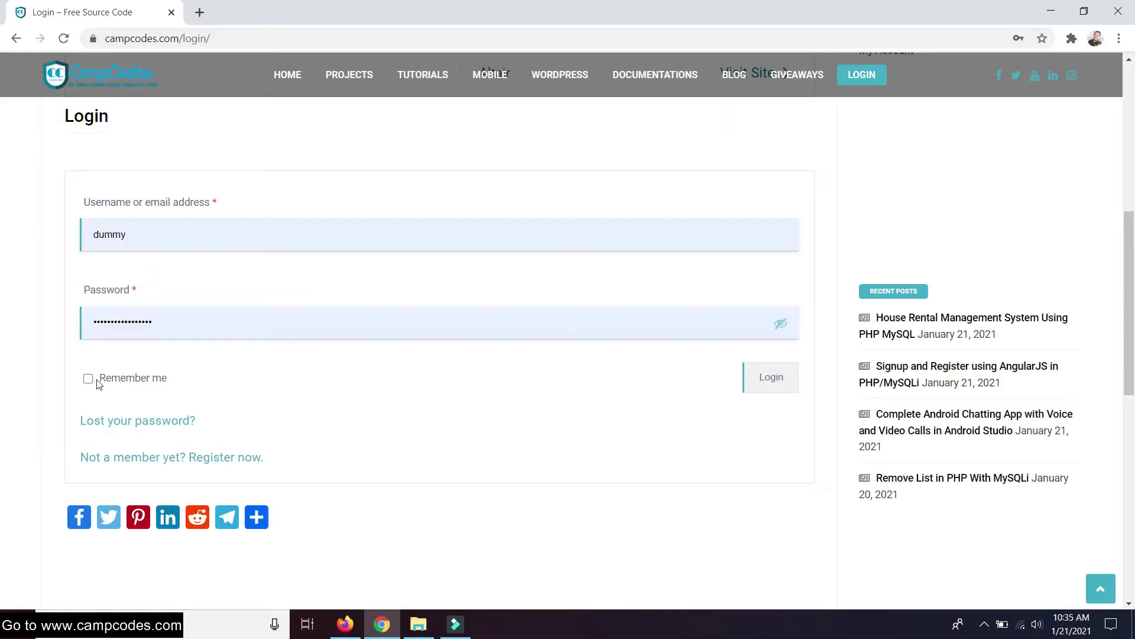
{"action": "left_click", "coordinate": [98, 381]}
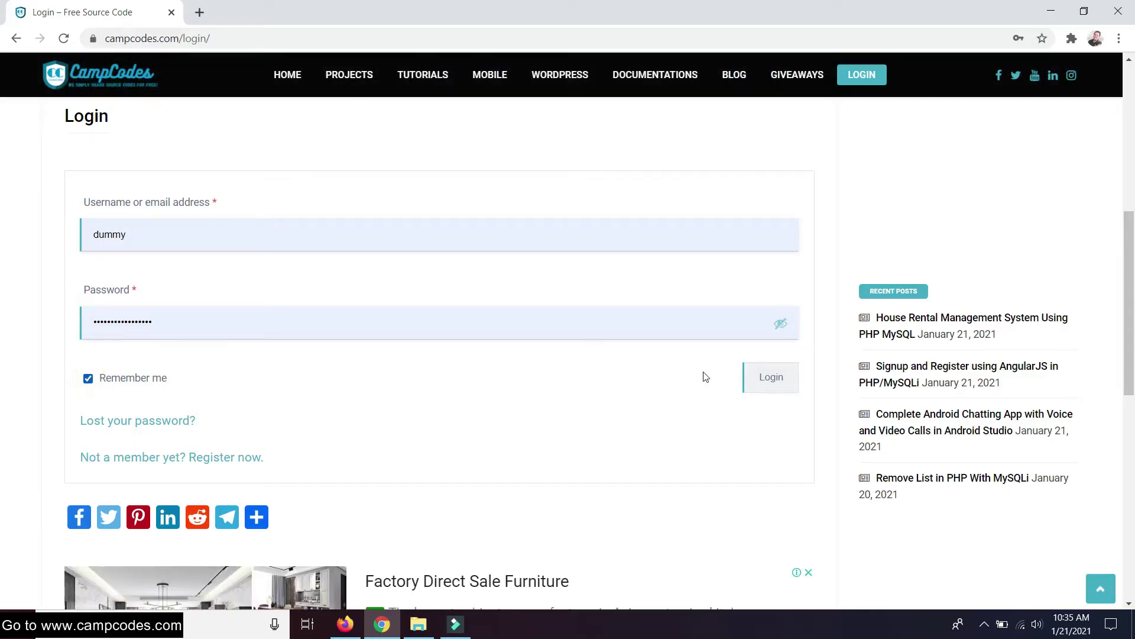
{"action": "left_click", "coordinate": [779, 387]}
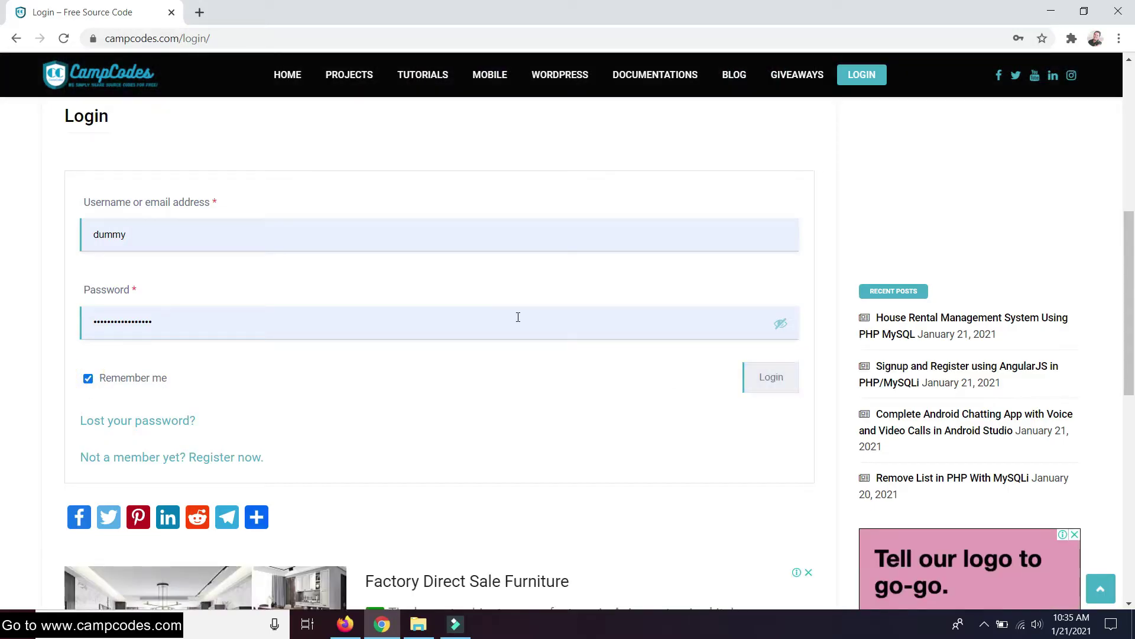
{"action": "scroll", "coordinate": [556, 324], "scroll_direction": "down", "scroll_amount": 2}
{"action": "scroll", "coordinate": [561, 324], "scroll_direction": "up", "scroll_amount": 2}
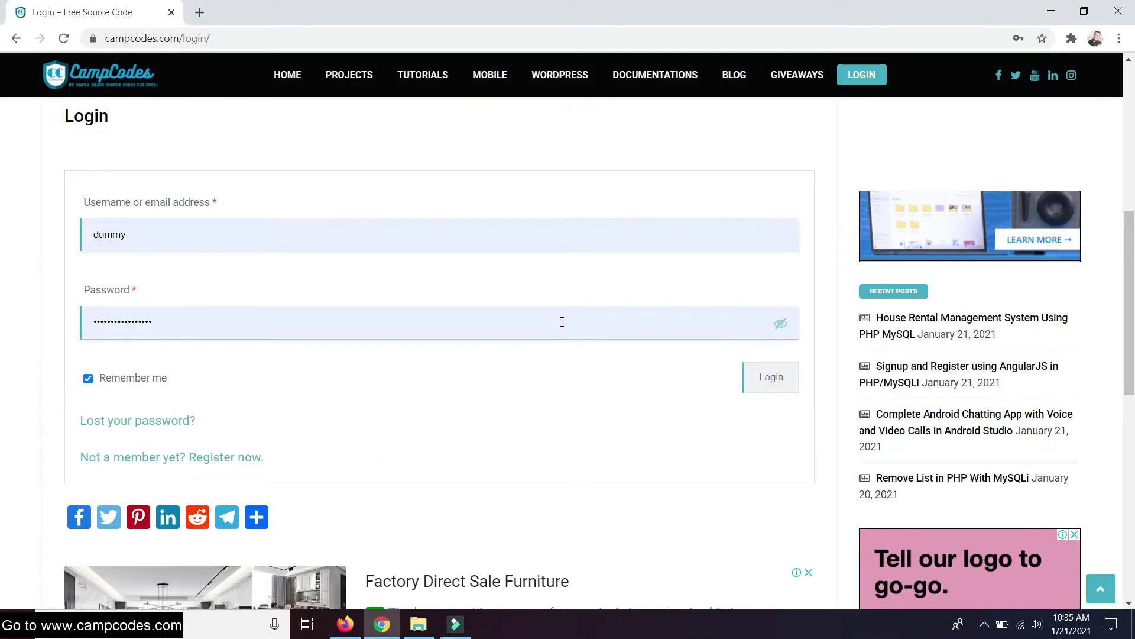
{"action": "left_click", "coordinate": [748, 373]}
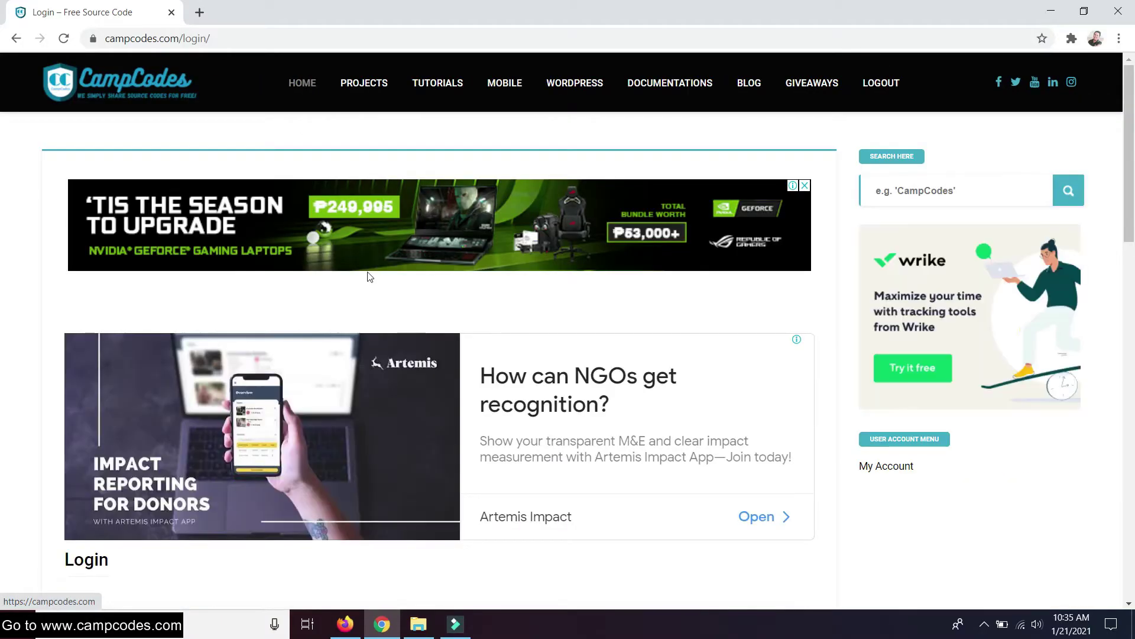
{"action": "left_click", "coordinate": [309, 94]}
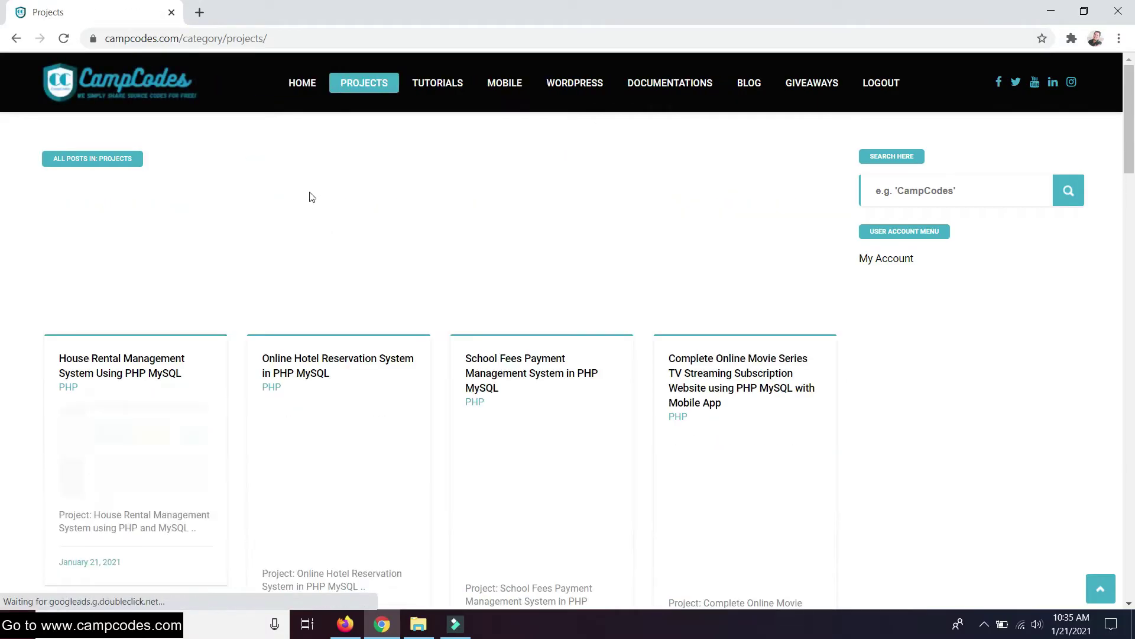
Scroll the House Rental Management System project page and start the source-code Download
{"action": "scroll", "coordinate": [272, 227], "scroll_direction": "down", "scroll_amount": 1}
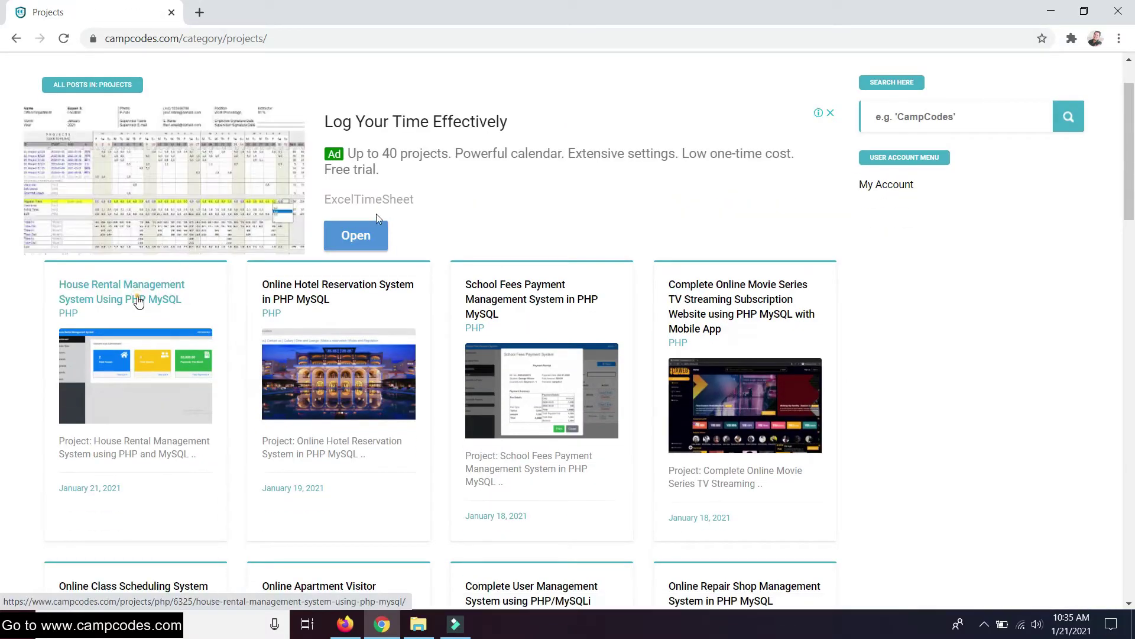
{"action": "scroll", "coordinate": [396, 211], "scroll_direction": "up", "scroll_amount": 1}
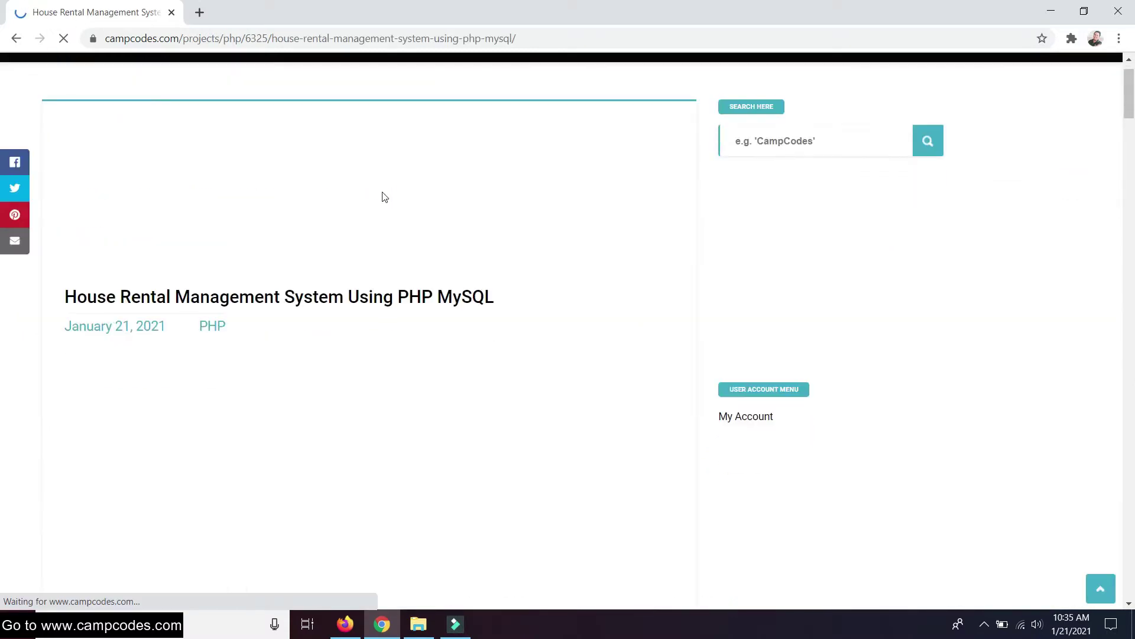
{"action": "scroll", "coordinate": [389, 201], "scroll_direction": "down", "scroll_amount": 3}
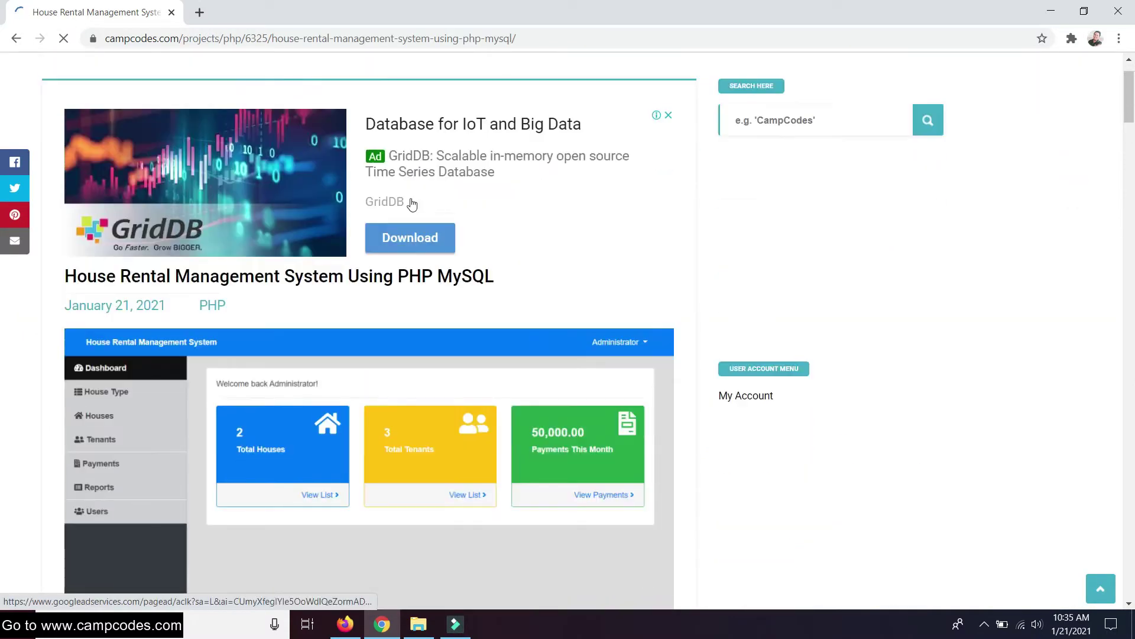
{"action": "scroll", "coordinate": [416, 211], "scroll_direction": "down", "scroll_amount": 15}
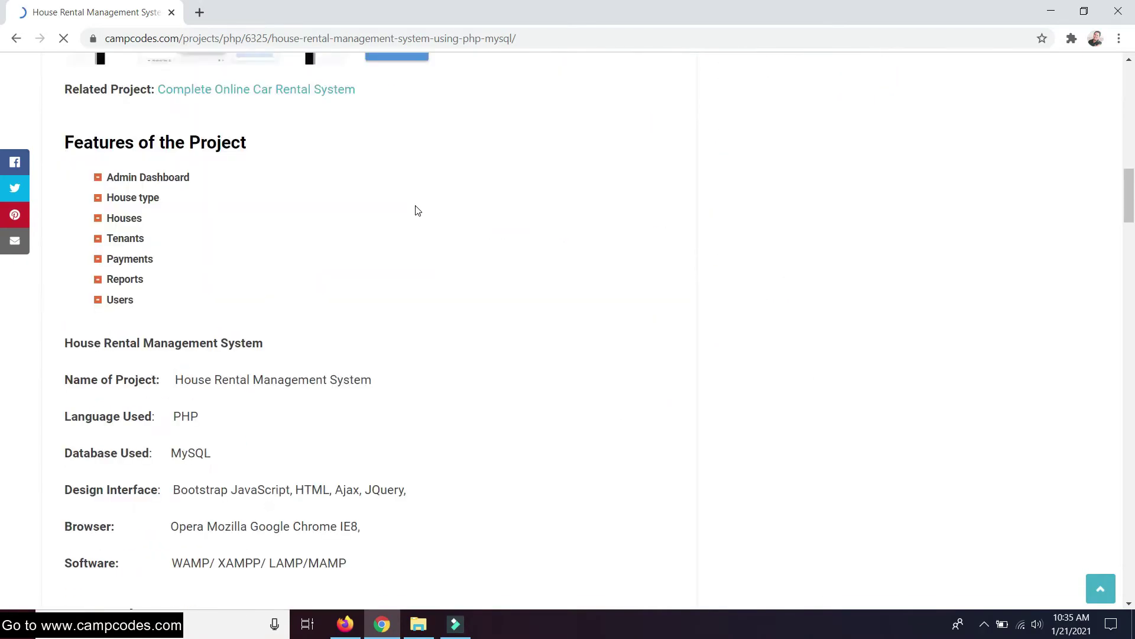
{"action": "scroll", "coordinate": [417, 210], "scroll_direction": "down", "scroll_amount": 15}
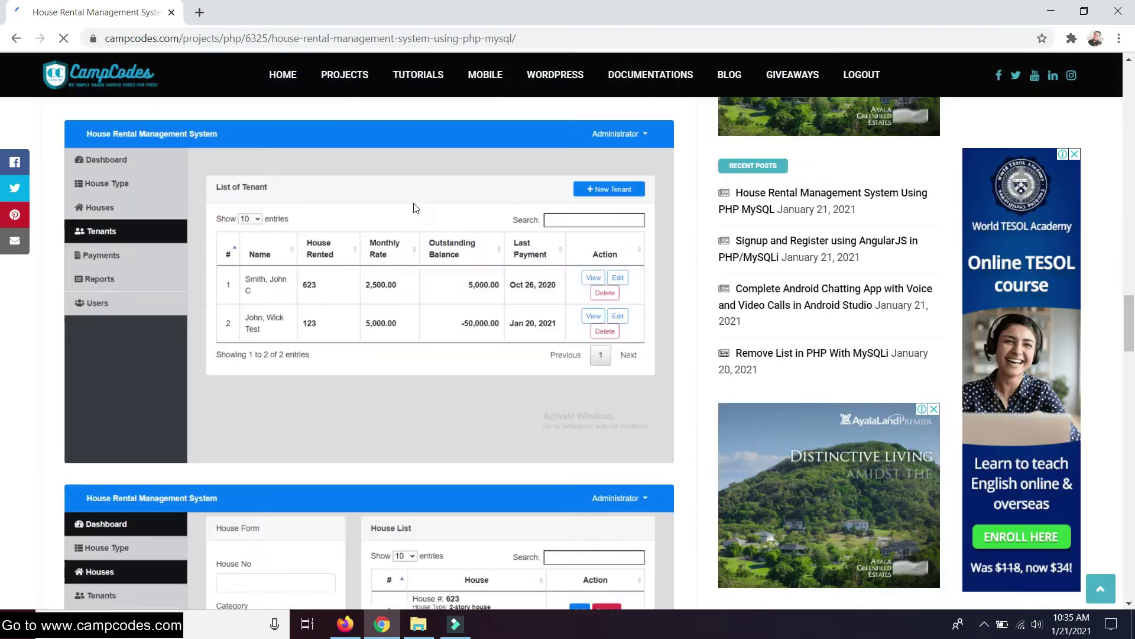
{"action": "scroll", "coordinate": [413, 204], "scroll_direction": "down", "scroll_amount": 4}
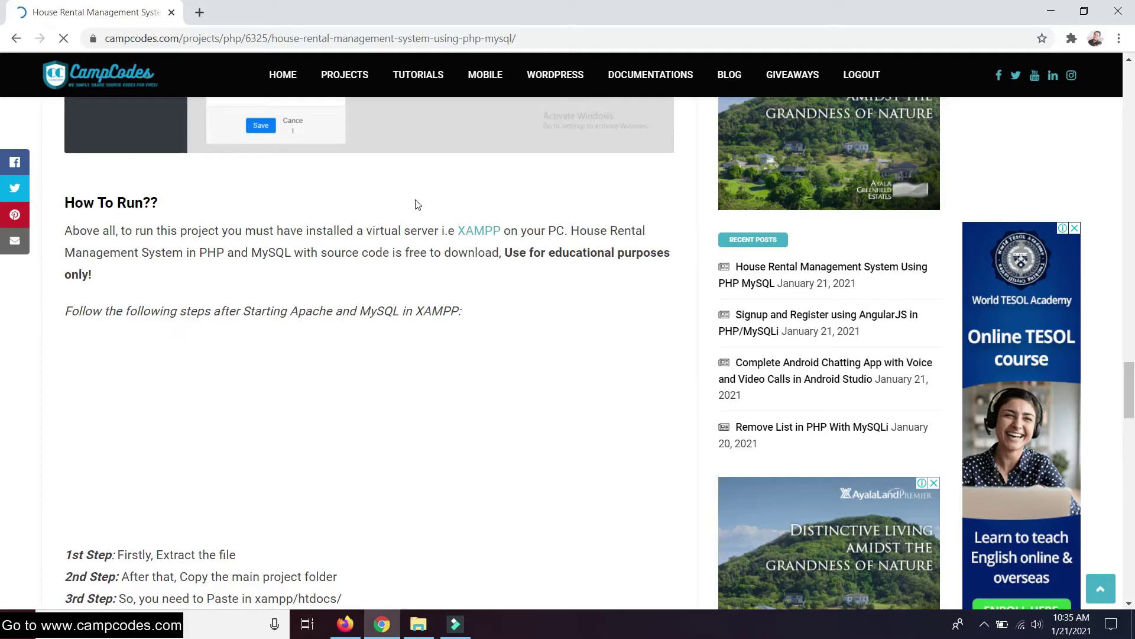
{"action": "scroll", "coordinate": [414, 203], "scroll_direction": "up", "scroll_amount": 4}
{"action": "scroll", "coordinate": [417, 203], "scroll_direction": "down", "scroll_amount": 5}
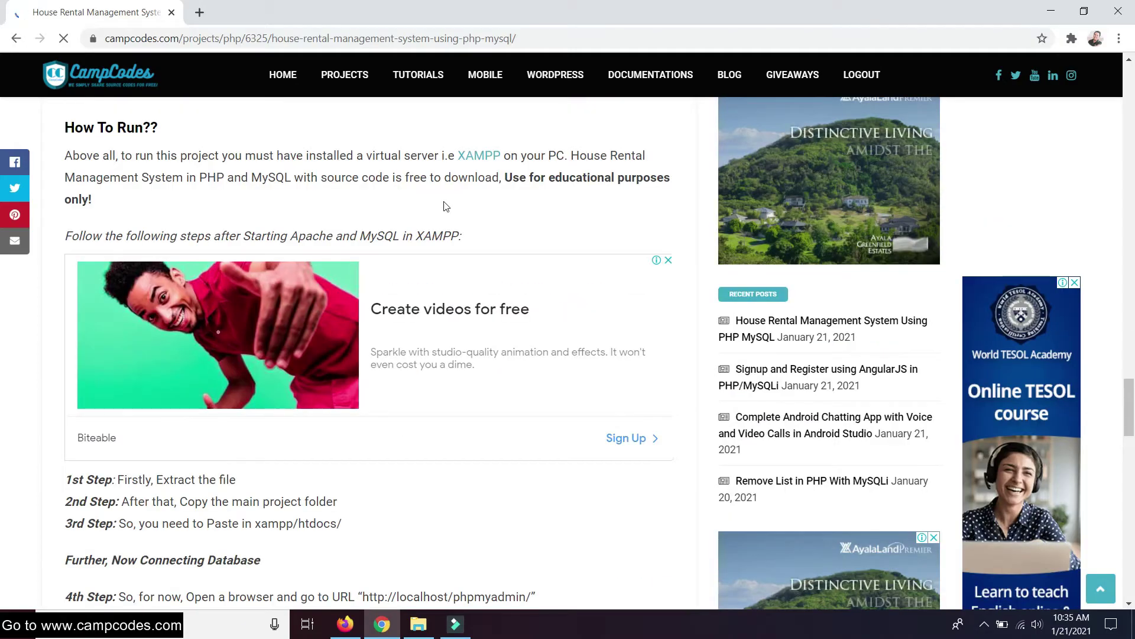
{"action": "scroll", "coordinate": [446, 206], "scroll_direction": "up", "scroll_amount": 2}
{"action": "scroll", "coordinate": [424, 211], "scroll_direction": "up", "scroll_amount": 6}
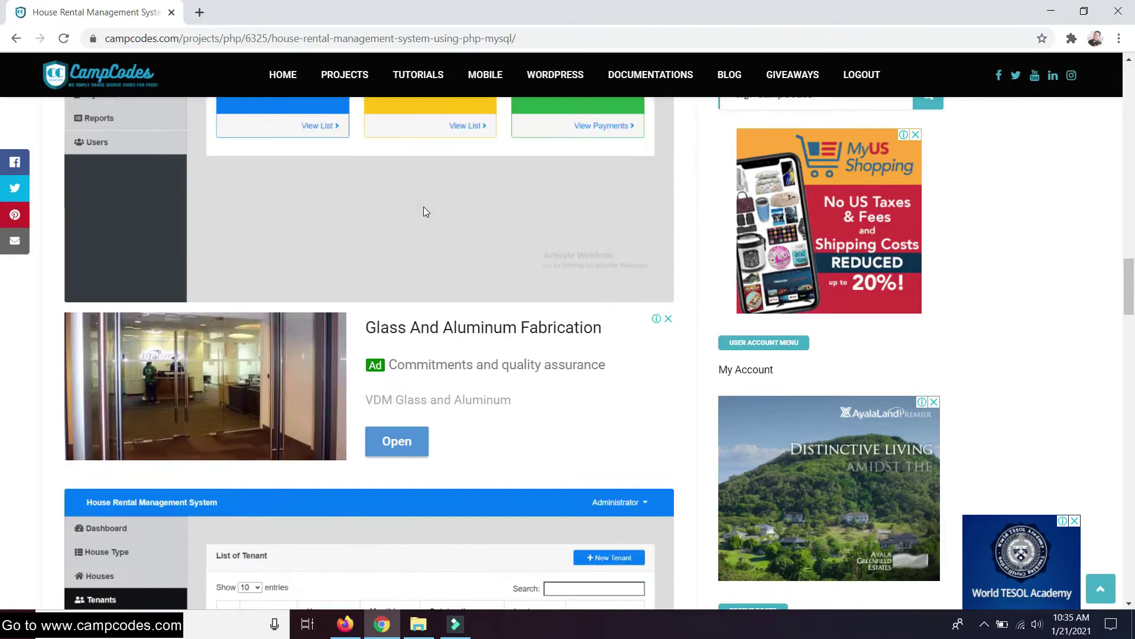
{"action": "scroll", "coordinate": [425, 210], "scroll_direction": "down", "scroll_amount": 8}
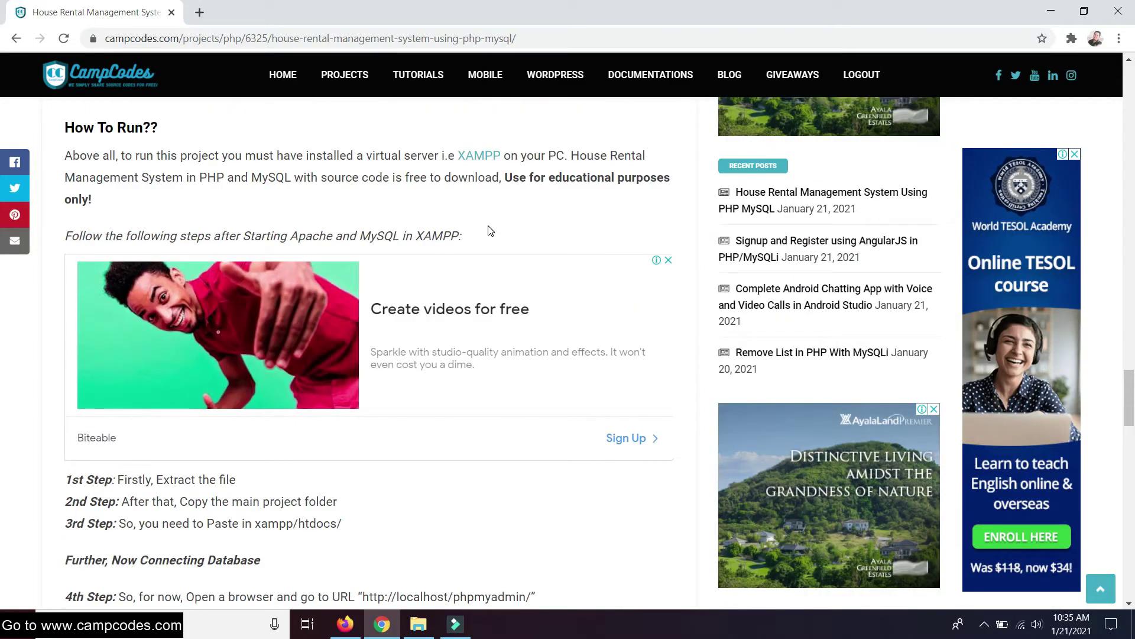
{"action": "scroll", "coordinate": [461, 248], "scroll_direction": "down", "scroll_amount": 9}
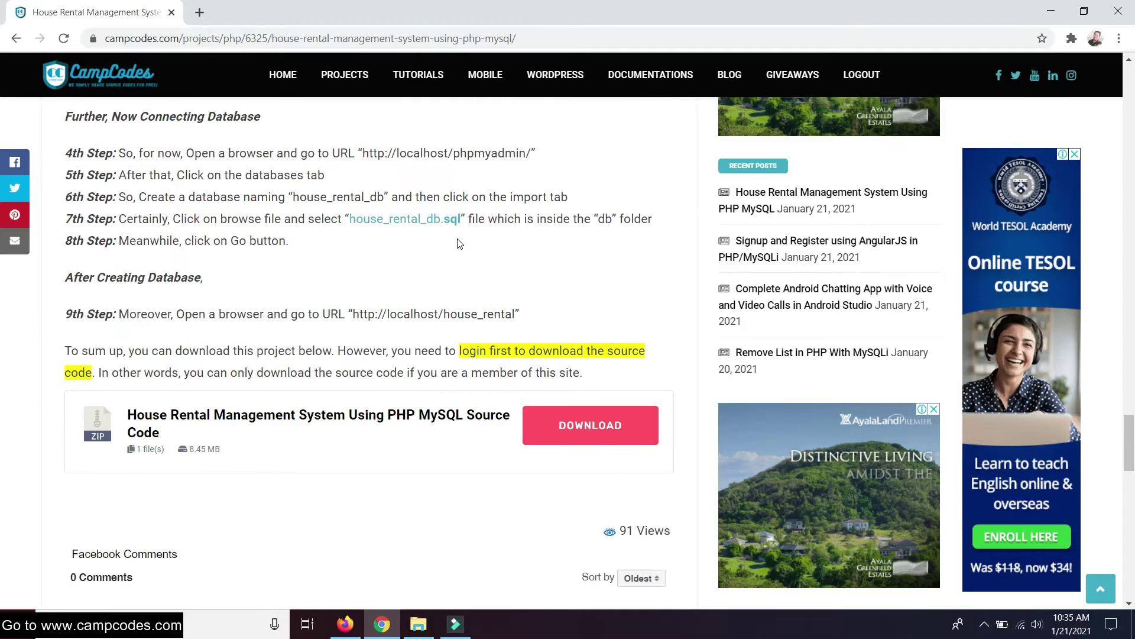
{"action": "scroll", "coordinate": [460, 244], "scroll_direction": "down", "scroll_amount": 1}
{"action": "left_click", "coordinate": [578, 275]}
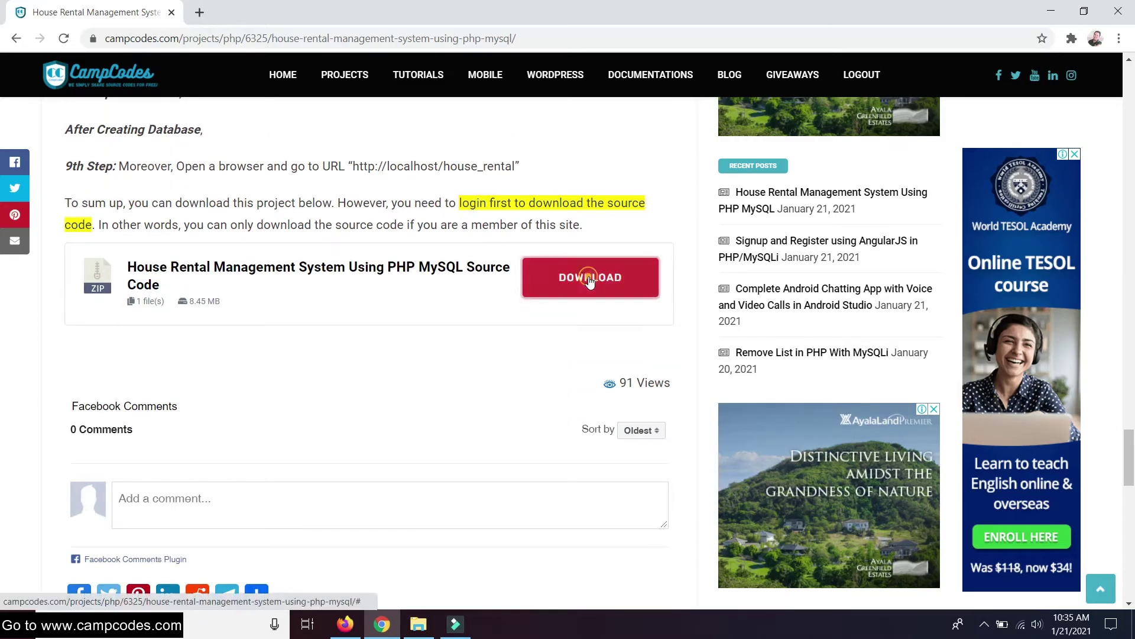
Scroll the dimmed project page while the download box loads
{"action": "scroll", "coordinate": [524, 240], "scroll_direction": "down", "scroll_amount": 11}
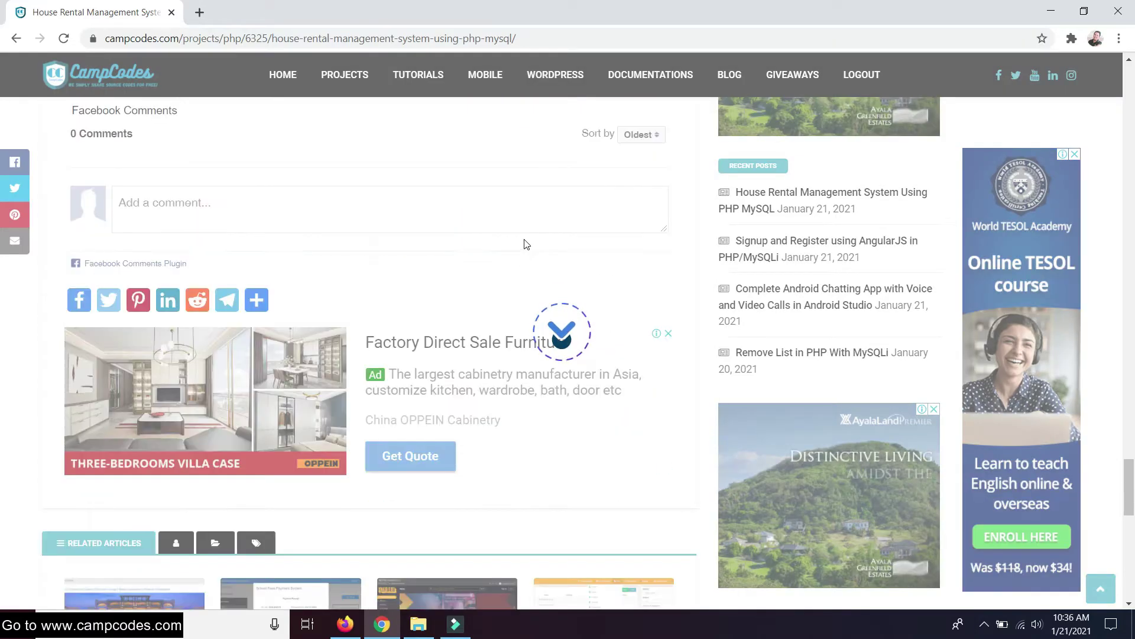
{"action": "scroll", "coordinate": [524, 243], "scroll_direction": "down", "scroll_amount": 7}
{"action": "scroll", "coordinate": [524, 244], "scroll_direction": "up", "scroll_amount": 8}
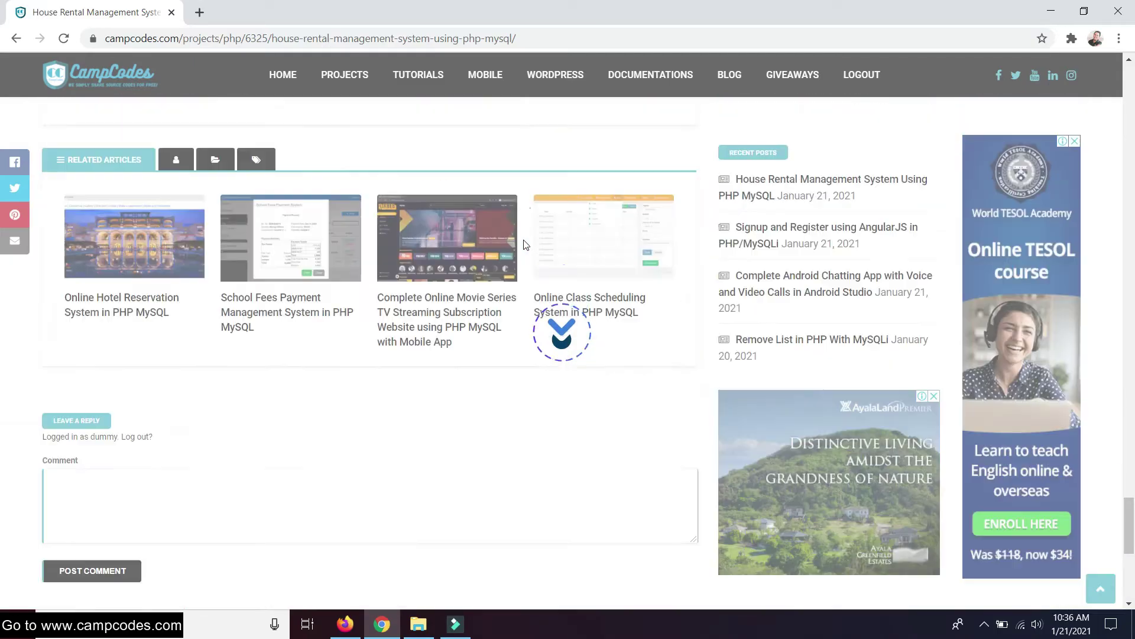
{"action": "scroll", "coordinate": [523, 240], "scroll_direction": "up", "scroll_amount": 1}
Pass the reCAPTCHA, download house_rental.zip (8.5 MB), and show it in its folder
{"action": "left_click", "coordinate": [474, 367]}
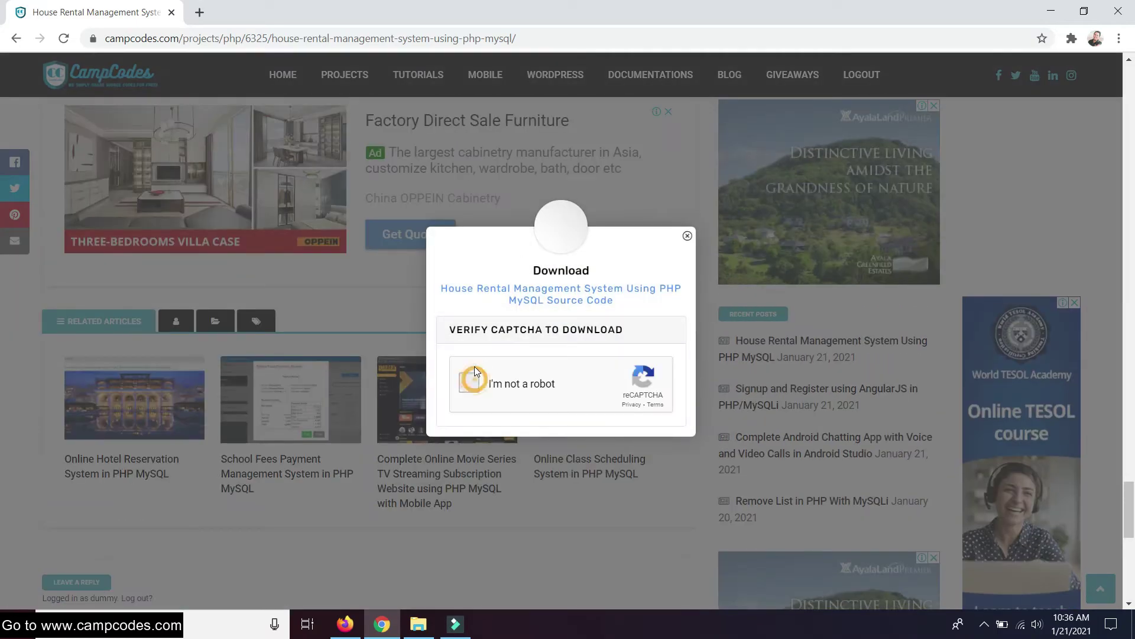
{"action": "left_click", "coordinate": [520, 379]}
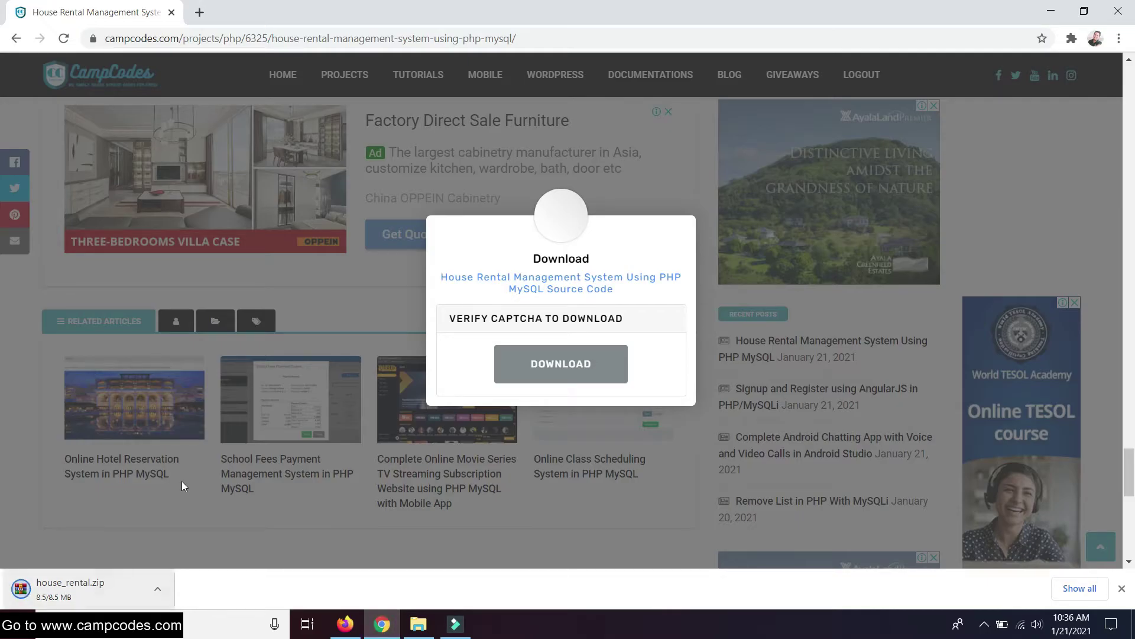
{"action": "right_click", "coordinate": [87, 592]}
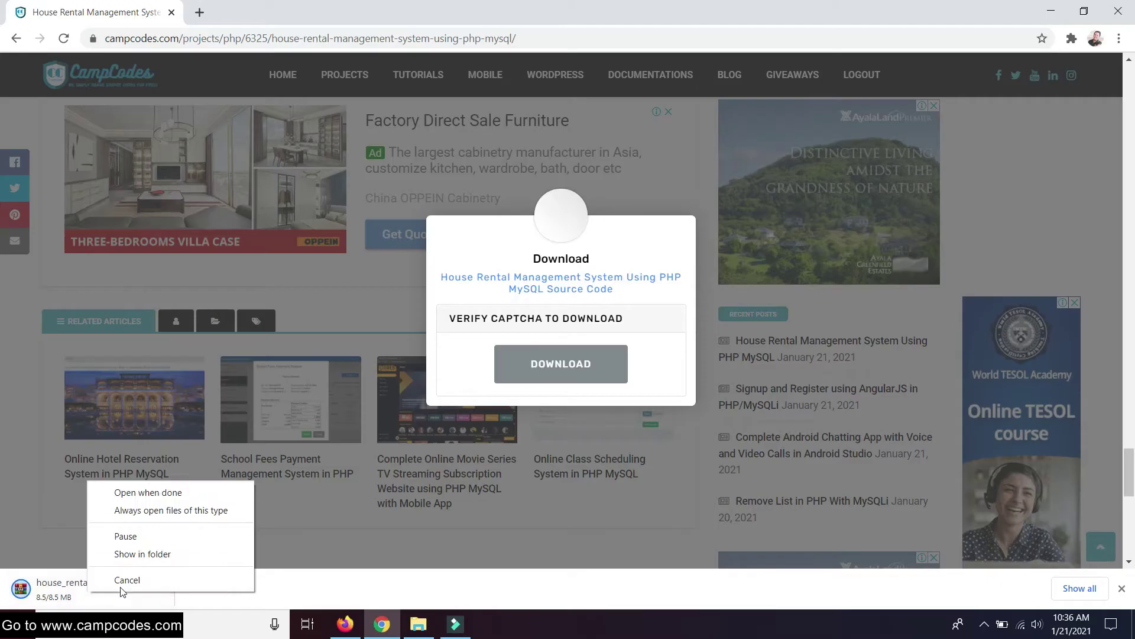
{"action": "left_click", "coordinate": [145, 555]}
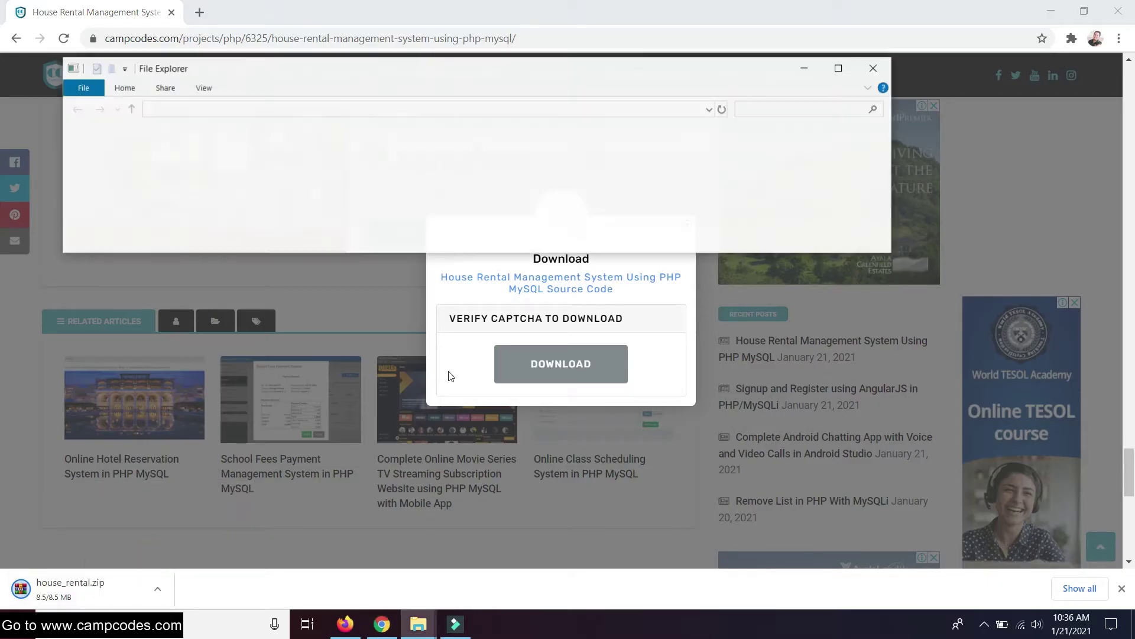
Maximize the Downloads window and refresh it until house_rental.zip appears
{"action": "left_click", "coordinate": [850, 69]}
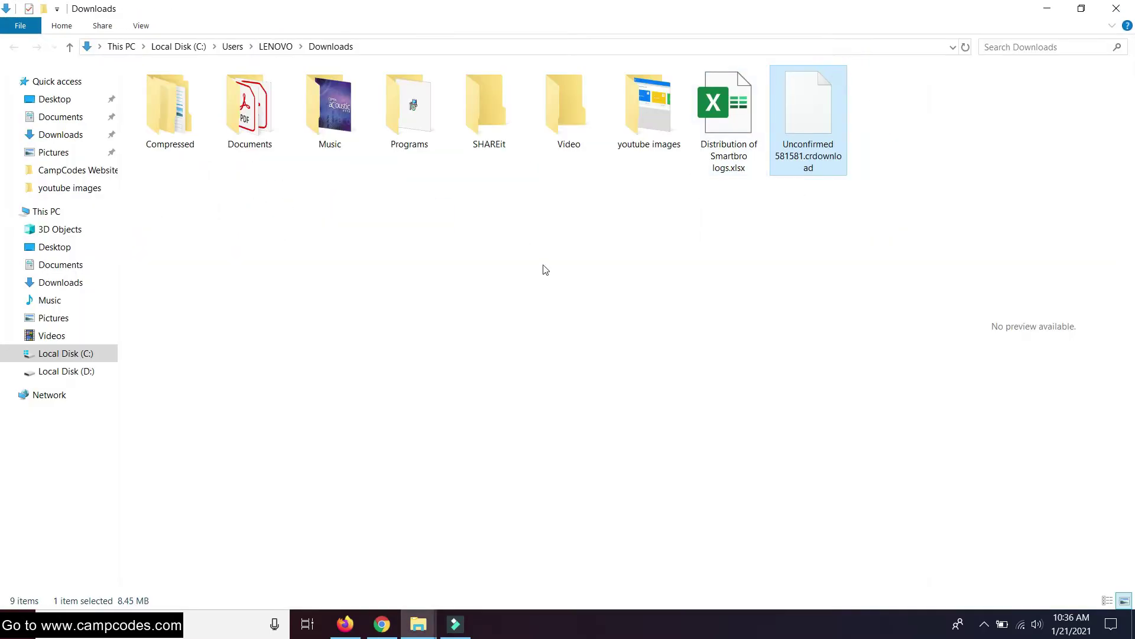
{"action": "right_click", "coordinate": [540, 265]}
{"action": "left_click", "coordinate": [585, 342]}
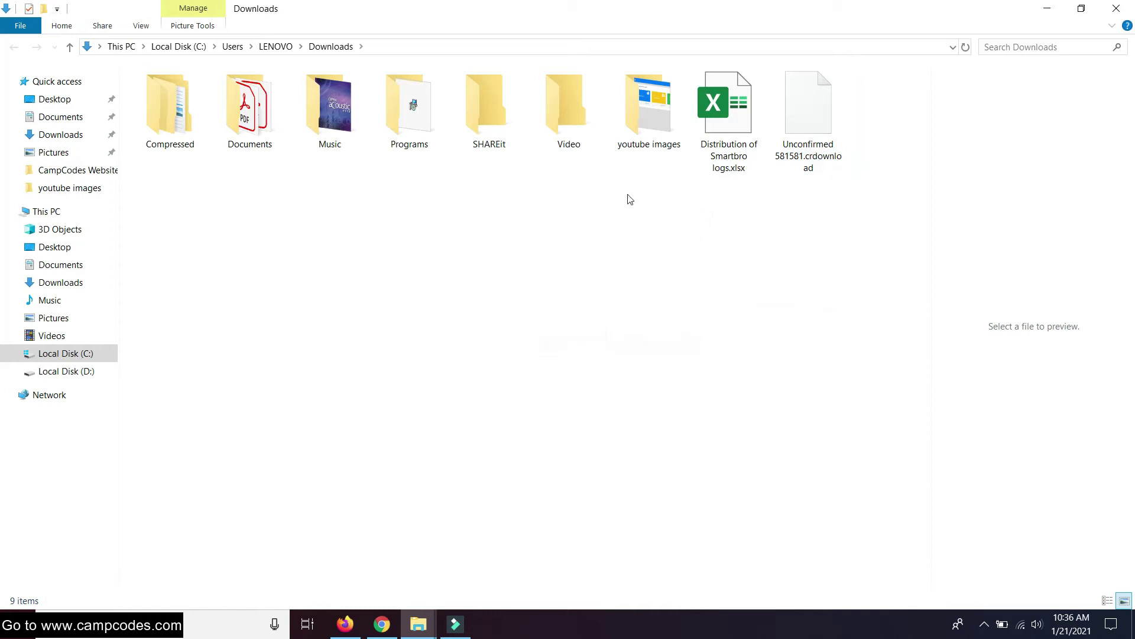
{"action": "right_click", "coordinate": [573, 201]}
{"action": "left_click", "coordinate": [597, 281]}
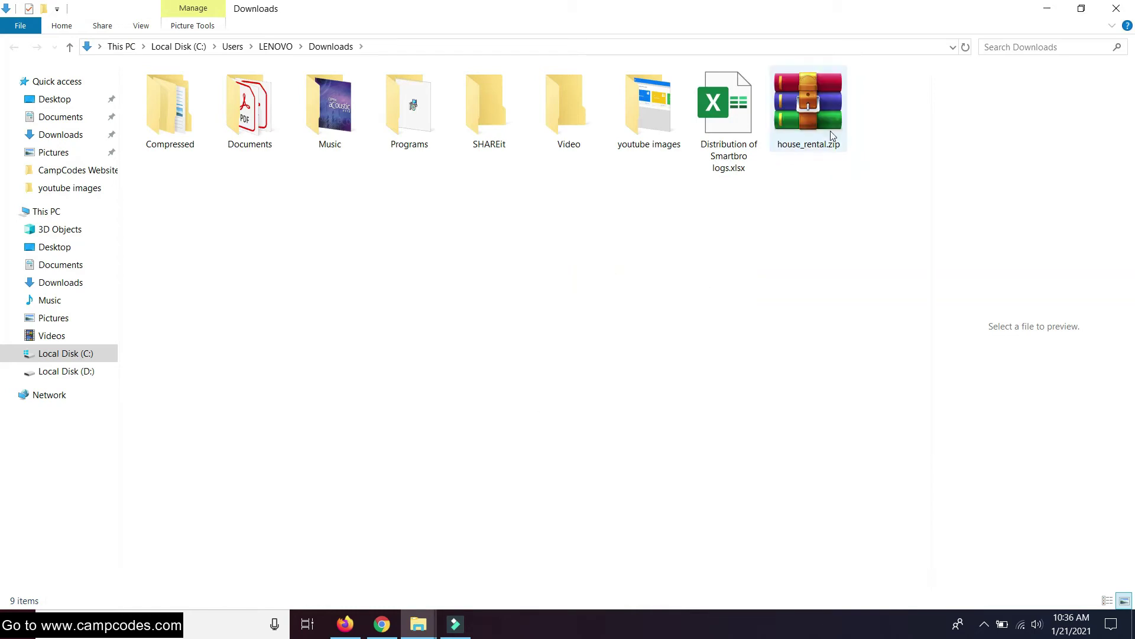
Extract house_rental.zip into a new house_rental folder beside it
{"action": "left_click", "coordinate": [814, 123]}
{"action": "right_click", "coordinate": [816, 112]}
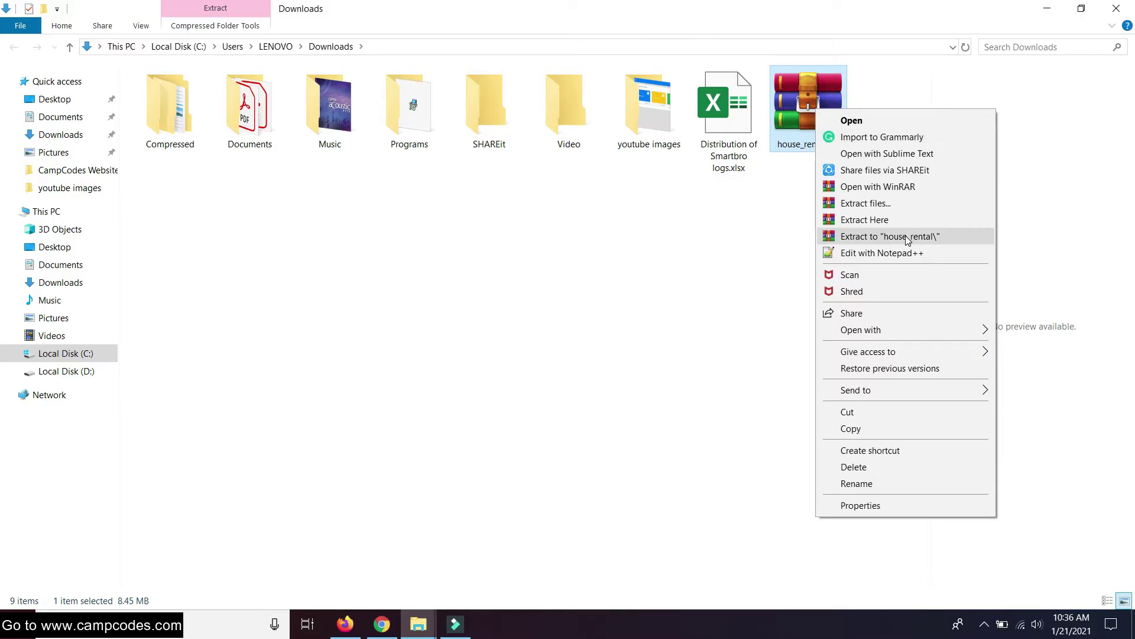
{"action": "left_click", "coordinate": [907, 237]}
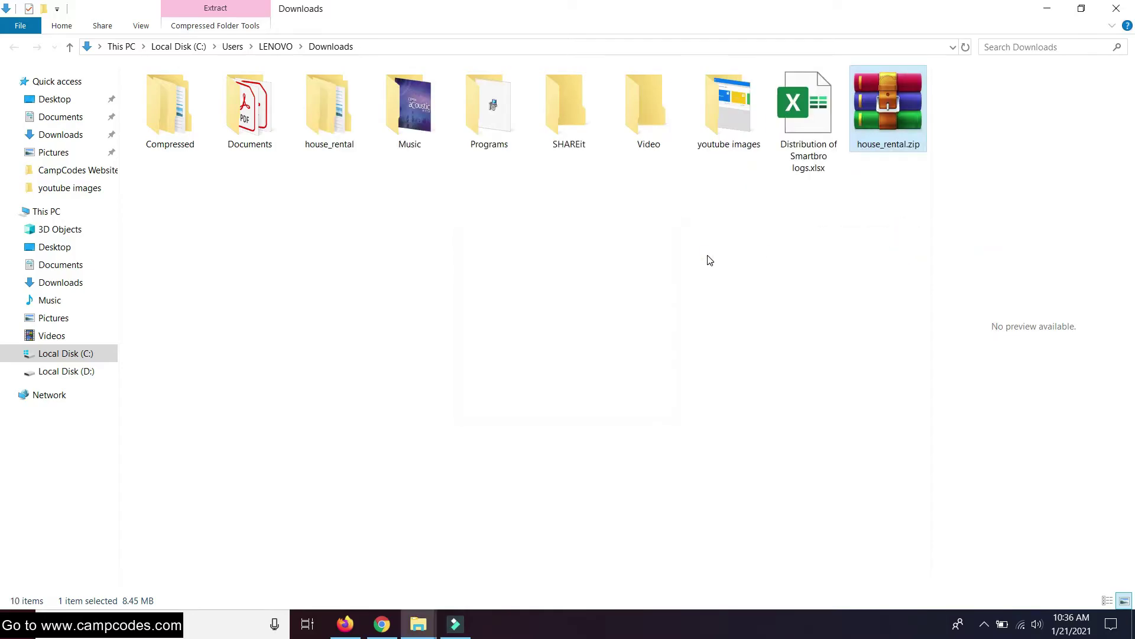
Open the inner house_rental project folder, read readme.txt's admin login details, then close it
{"action": "double_click", "coordinate": [330, 113]}
{"action": "double_click", "coordinate": [172, 93]}
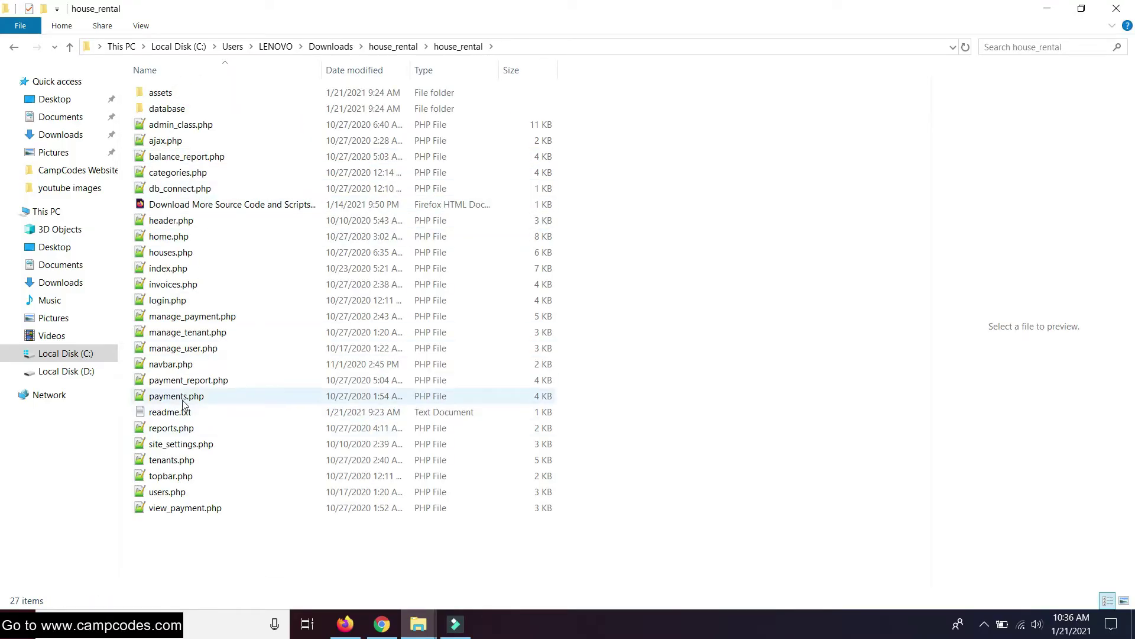
{"action": "double_click", "coordinate": [178, 413]}
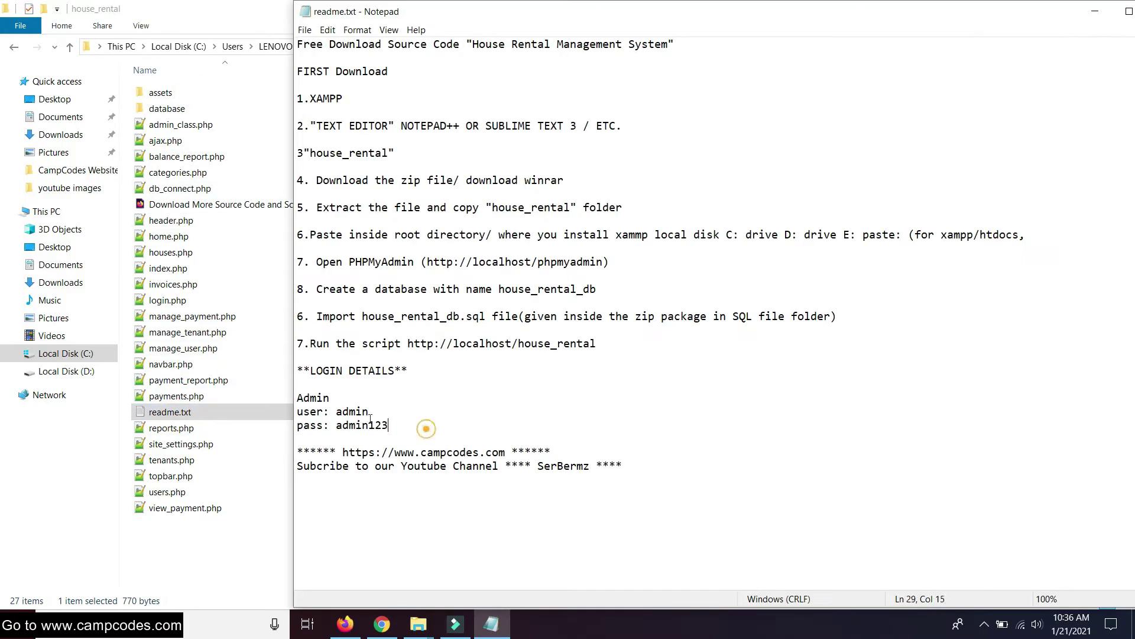
{"action": "left_click_drag", "start_coordinate": [404, 423], "coordinate": [298, 397]}
{"action": "left_click", "coordinate": [458, 407]}
{"action": "left_click_drag", "start_coordinate": [1019, 17], "coordinate": [794, 113]}
{"action": "left_click", "coordinate": [940, 107]}
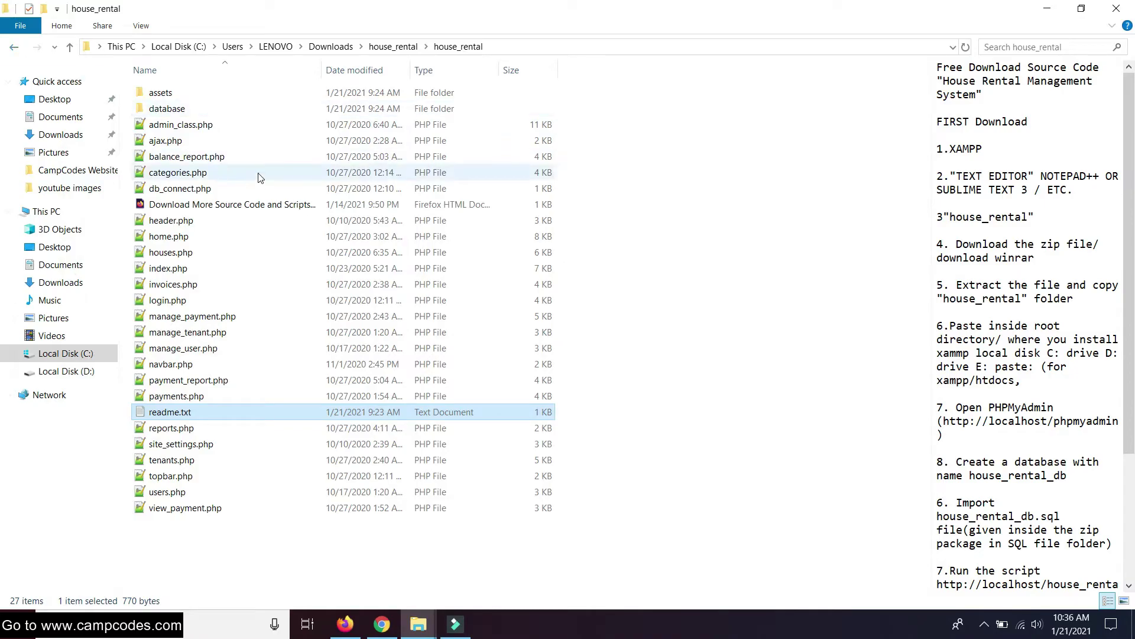
Copy the house_rental project folder and go to C:\xampp\htdocs
{"action": "left_click", "coordinate": [14, 49]}
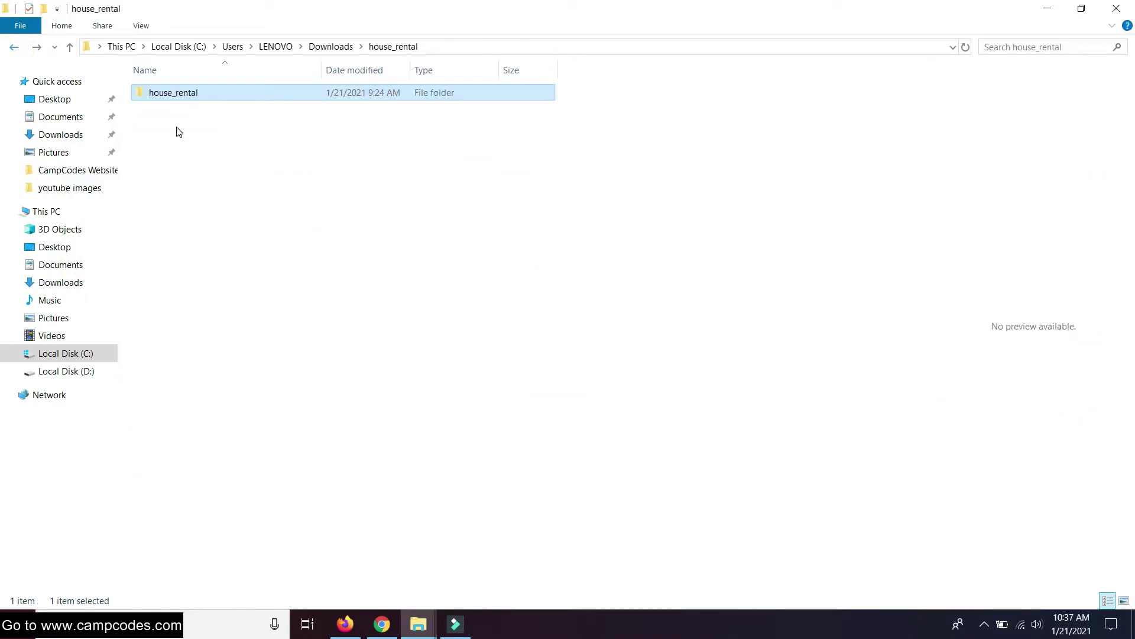
{"action": "right_click", "coordinate": [168, 98]}
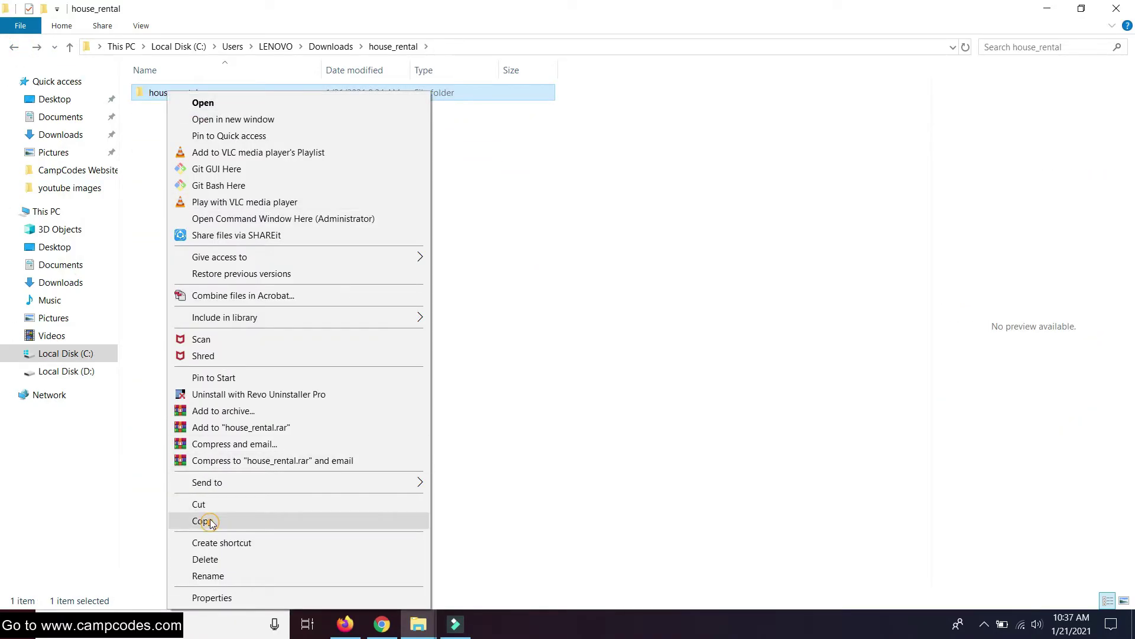
{"action": "left_click", "coordinate": [210, 515]}
{"action": "left_click", "coordinate": [86, 355]}
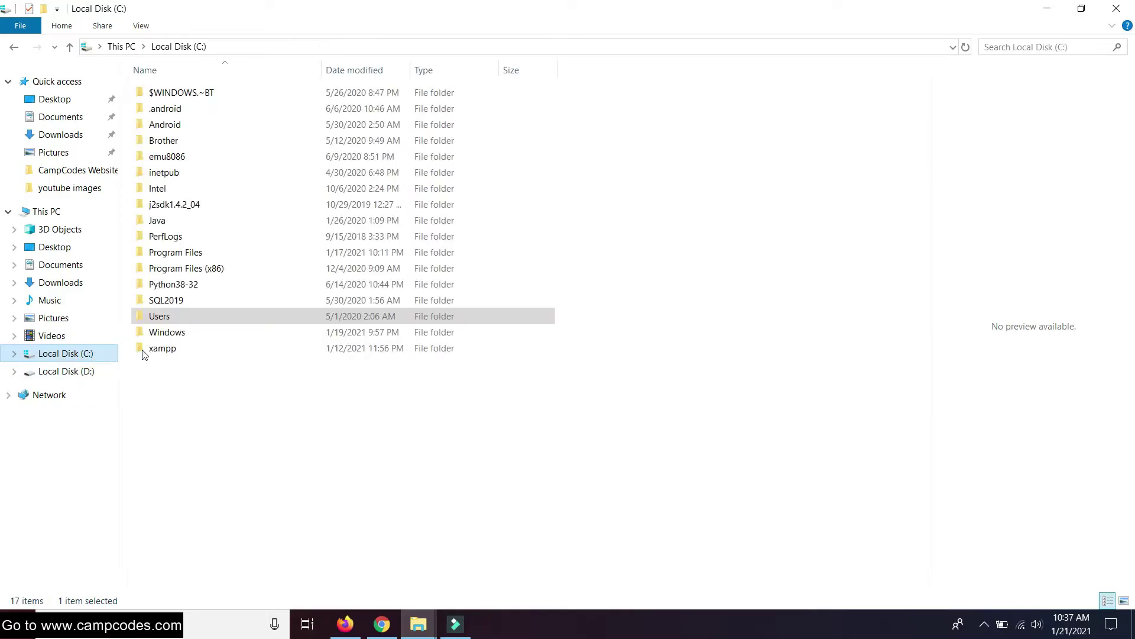
{"action": "left_click", "coordinate": [170, 350]}
{"action": "double_click", "coordinate": [170, 350]}
{"action": "double_click", "coordinate": [171, 172]}
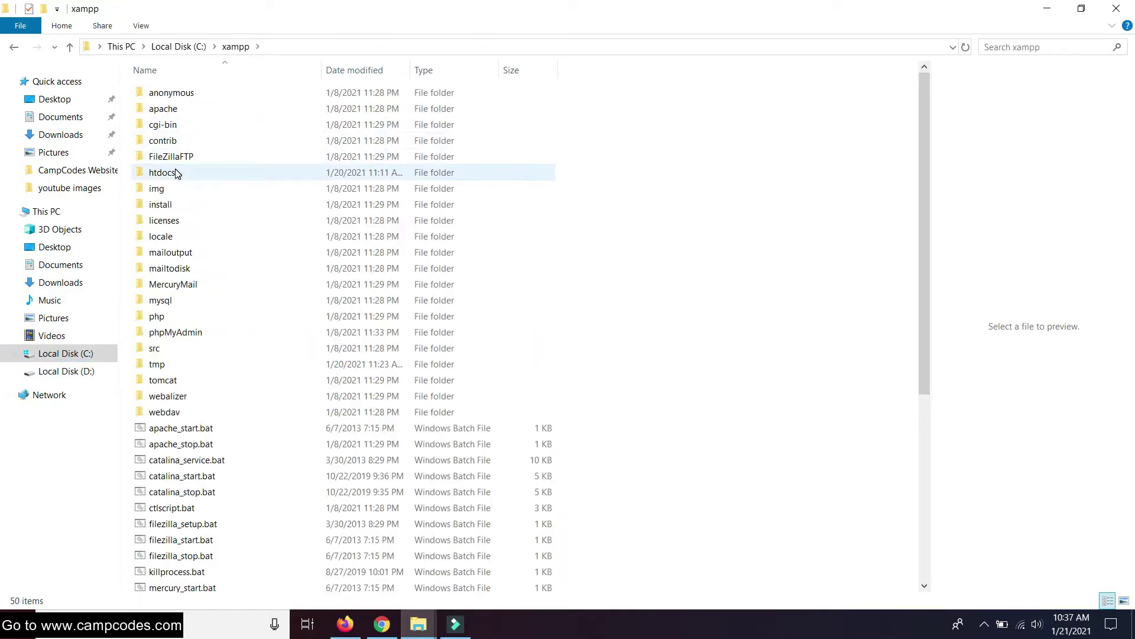
Delete Movie_Seat_Reservation_System from htdocs and paste house_rental there
{"action": "left_click", "coordinate": [189, 130]}
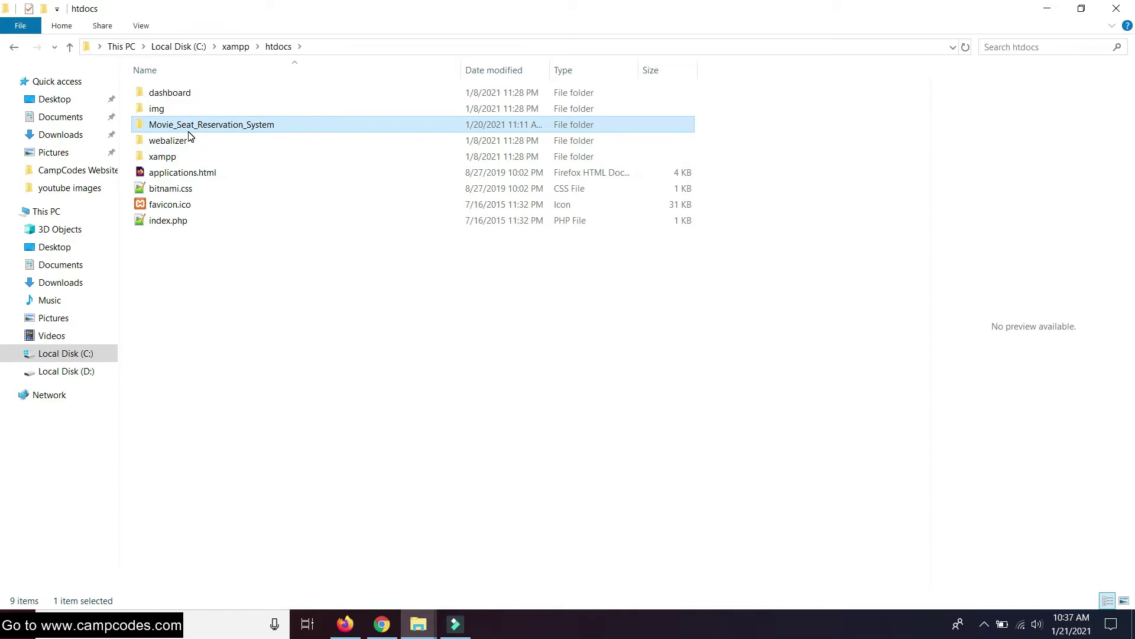
{"action": "key", "text": "Delete"}
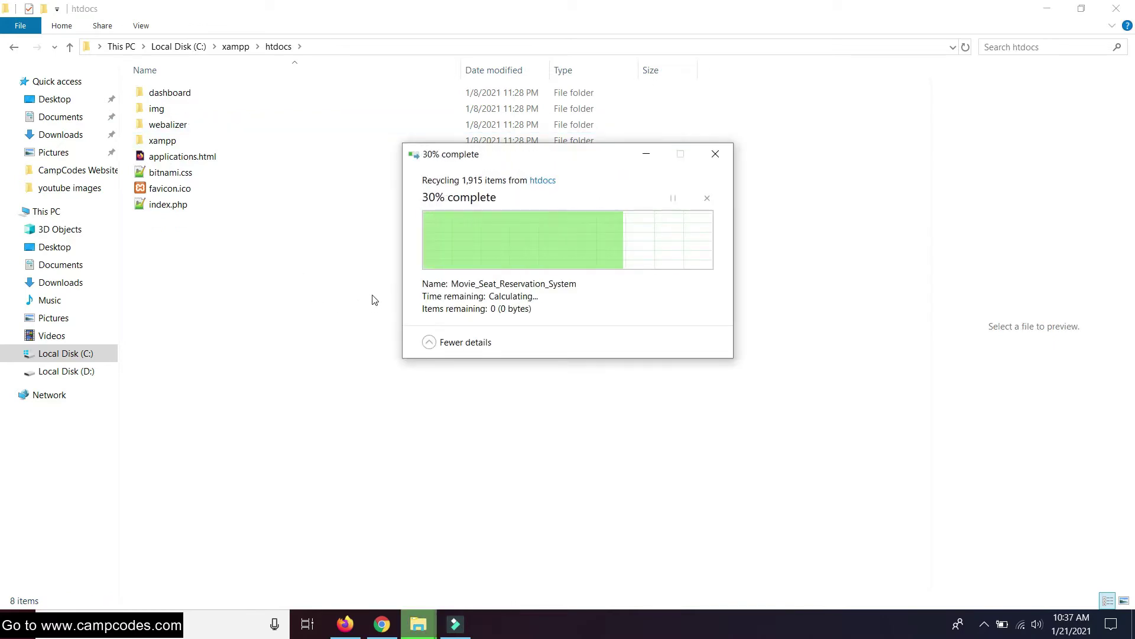
{"action": "right_click", "coordinate": [272, 270]}
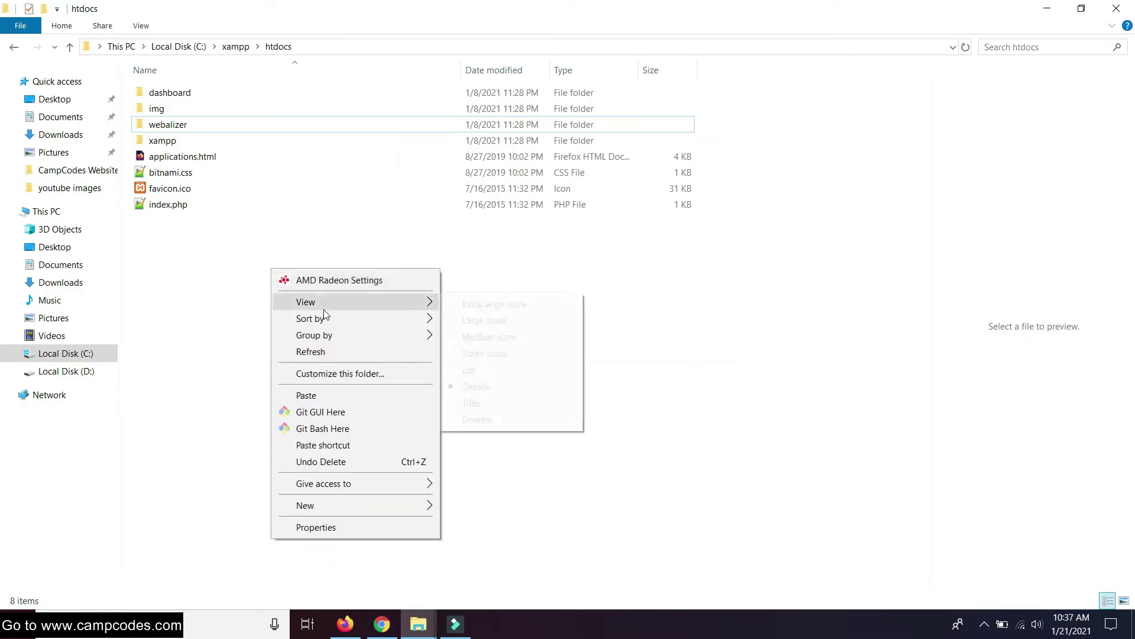
{"action": "left_click", "coordinate": [307, 395]}
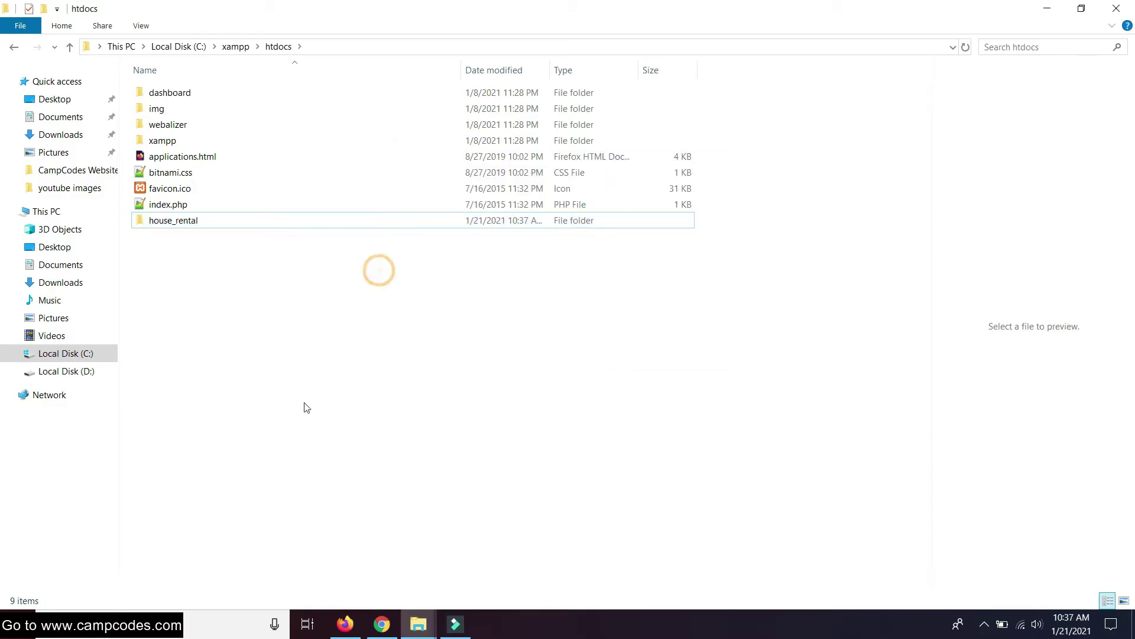
Launch XAMPP Control Panel and start Apache (ports 80, 443) and MySQL (3306)
{"action": "left_click", "coordinate": [185, 619]}
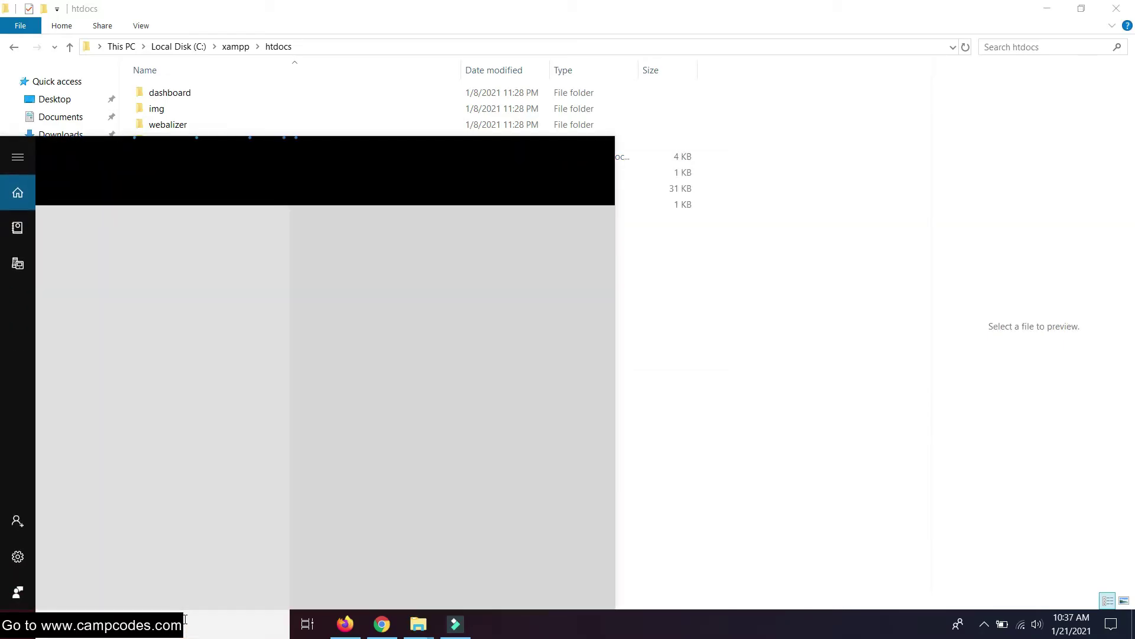
{"action": "type", "text": "xampp"}
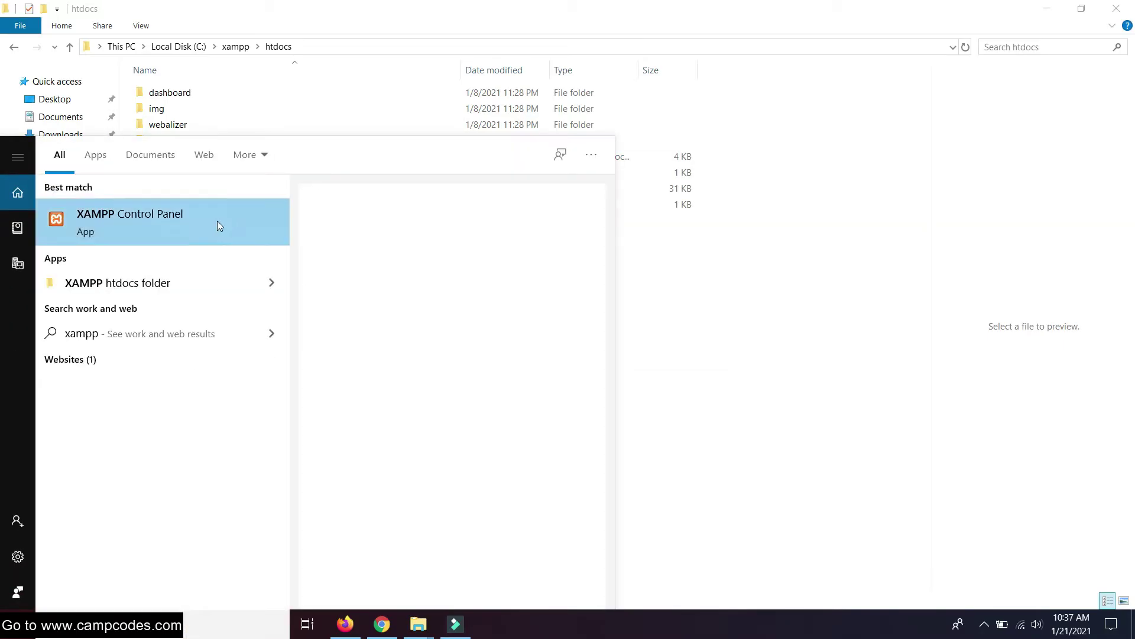
{"action": "left_click", "coordinate": [218, 224]}
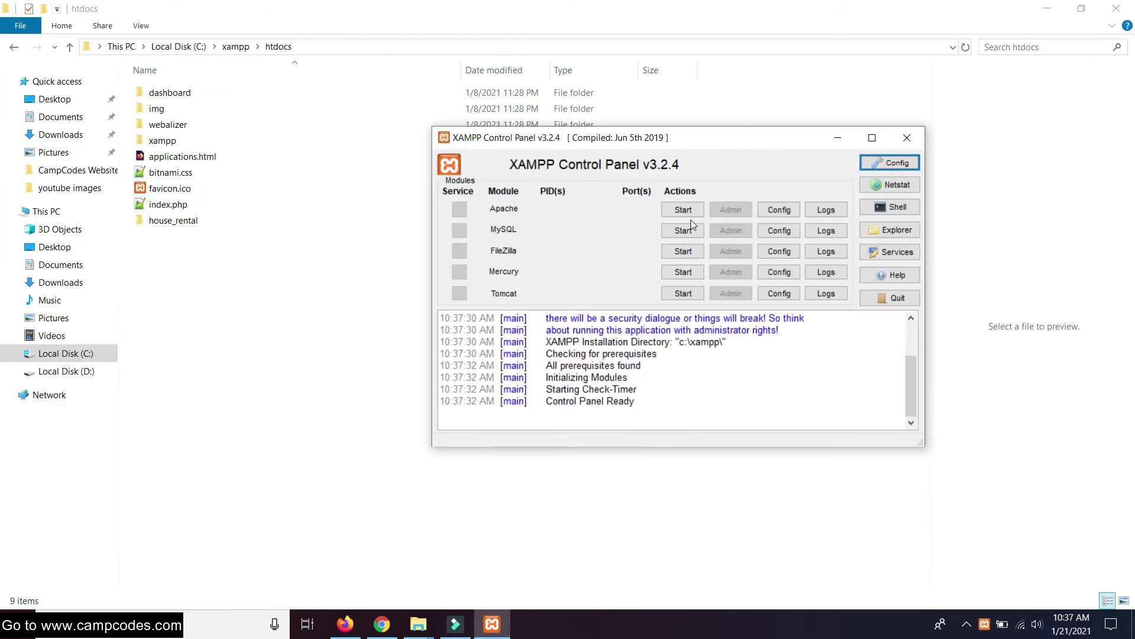
{"action": "left_click", "coordinate": [691, 213]}
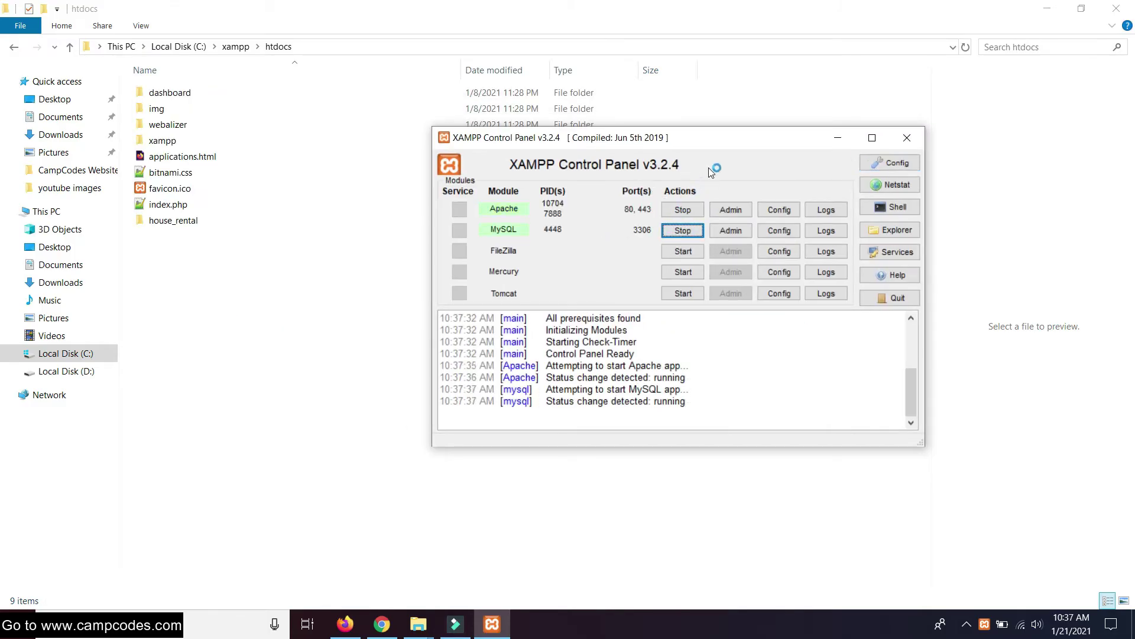
{"action": "left_click_drag", "start_coordinate": [726, 144], "coordinate": [689, 106]}
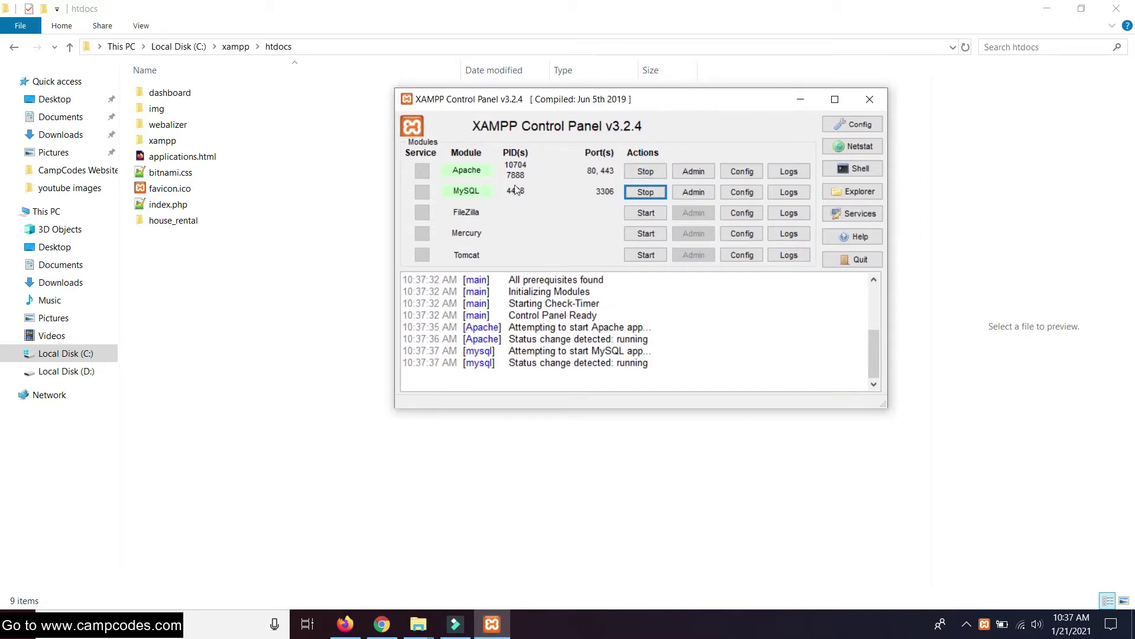
Open the XAMPP dashboard and phpMyAdmin in the browser, closing the mail inbox tab
{"action": "left_click", "coordinate": [700, 172]}
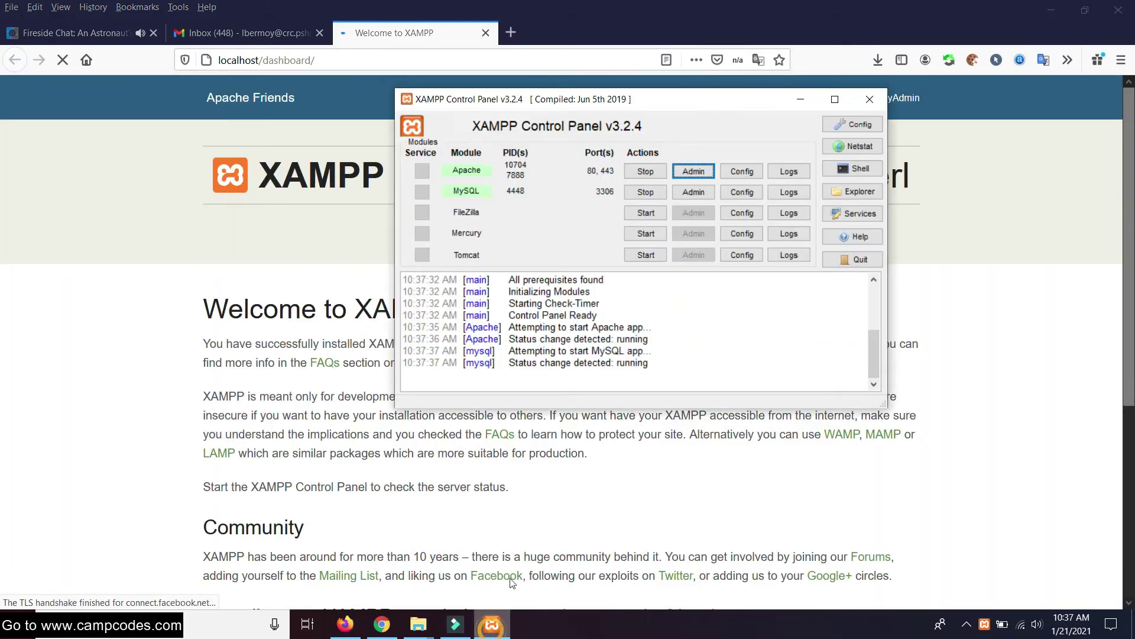
{"action": "left_click", "coordinate": [710, 192]}
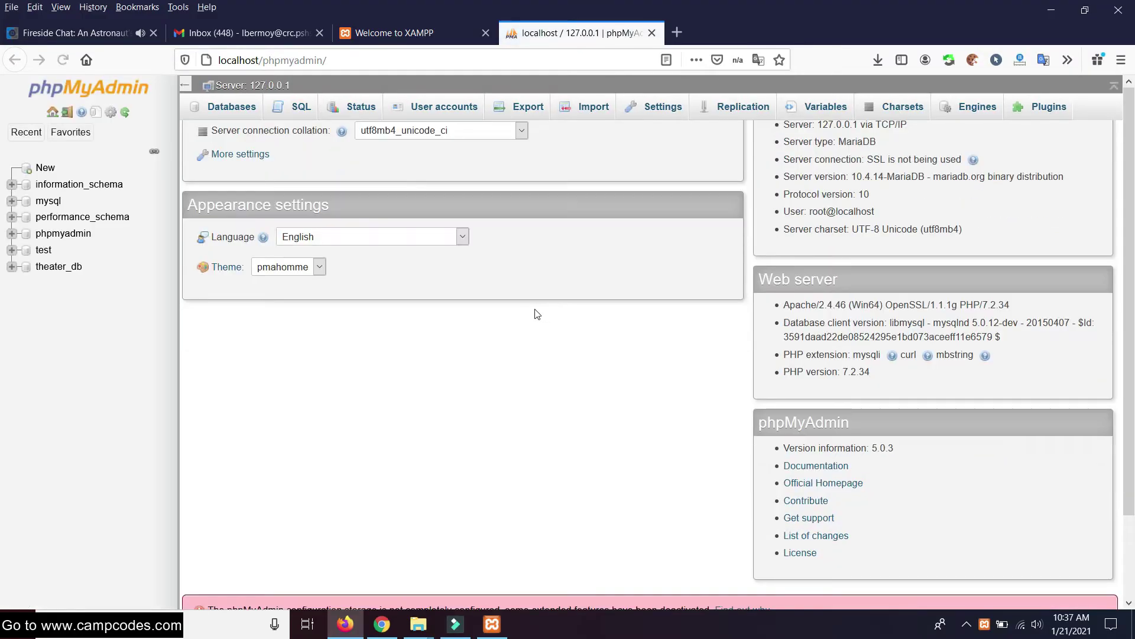
{"action": "scroll", "coordinate": [530, 325], "scroll_direction": "up", "scroll_amount": 2}
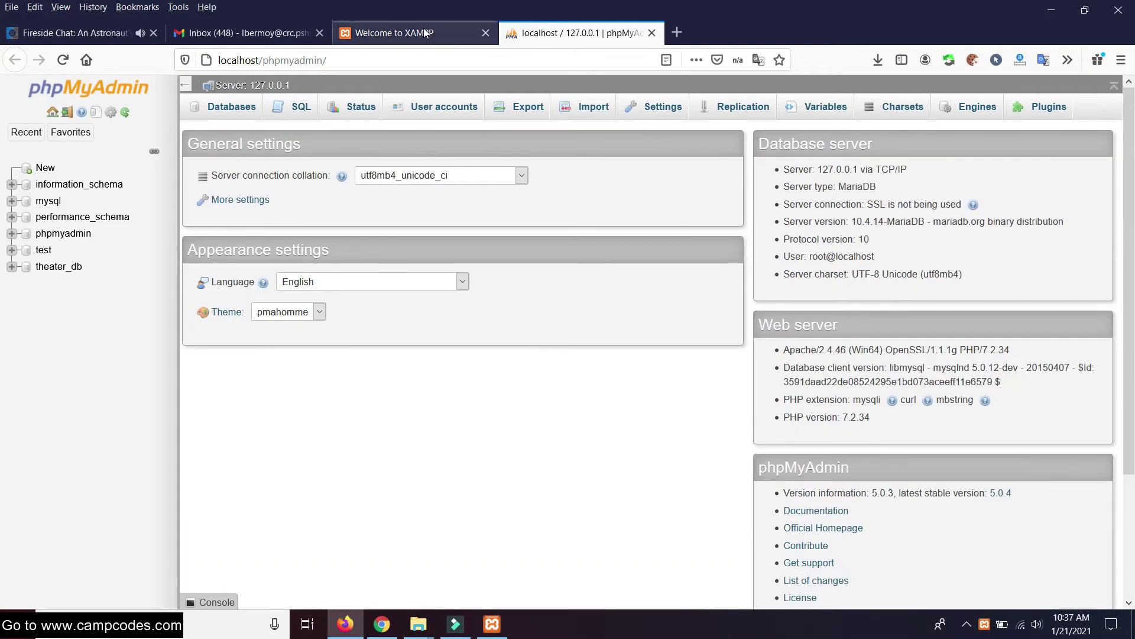
{"action": "left_click", "coordinate": [392, 34]}
{"action": "left_click", "coordinate": [320, 33]}
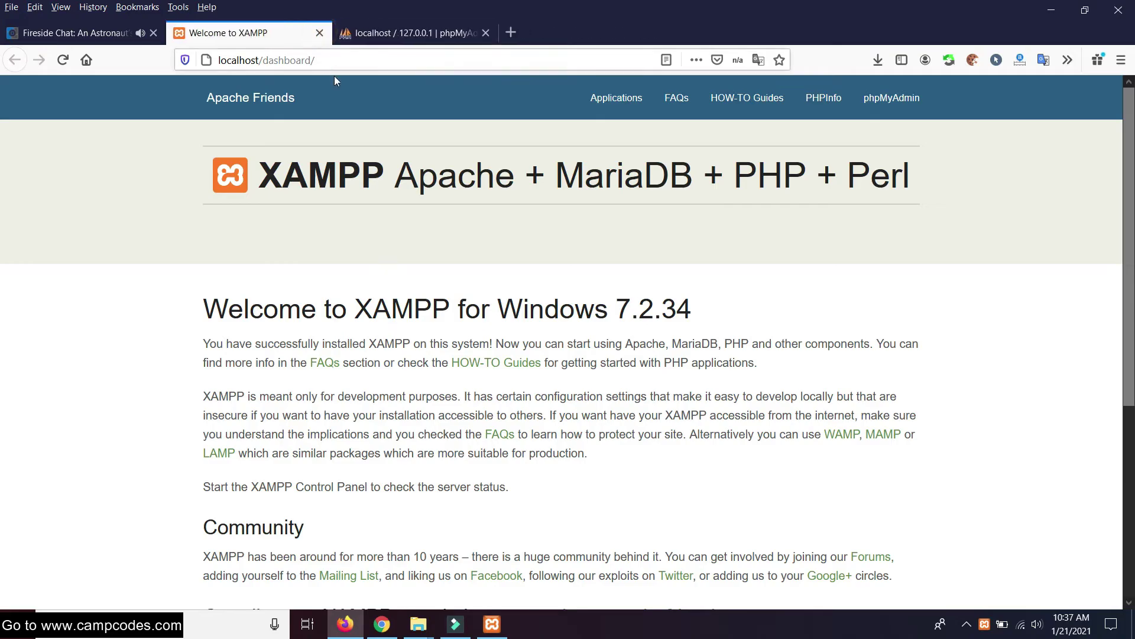
{"action": "scroll", "coordinate": [473, 121], "scroll_direction": "down", "scroll_amount": 2}
{"action": "scroll", "coordinate": [420, 140], "scroll_direction": "up", "scroll_amount": 2}
{"action": "scroll", "coordinate": [421, 139], "scroll_direction": "down", "scroll_amount": 5}
{"action": "scroll", "coordinate": [454, 137], "scroll_direction": "up", "scroll_amount": 3}
{"action": "scroll", "coordinate": [453, 137], "scroll_direction": "up", "scroll_amount": 1}
{"action": "left_click", "coordinate": [447, 32]}
Drop the theater_db database, leaving five databases on the server
{"action": "left_click", "coordinate": [46, 168]}
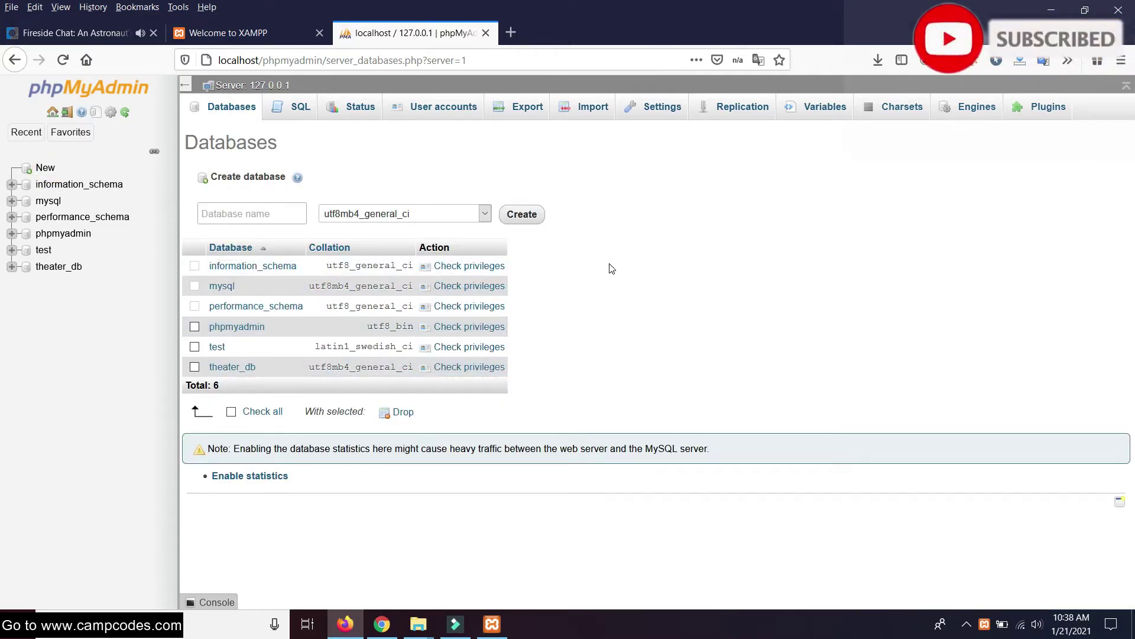
{"action": "left_click", "coordinate": [194, 367]}
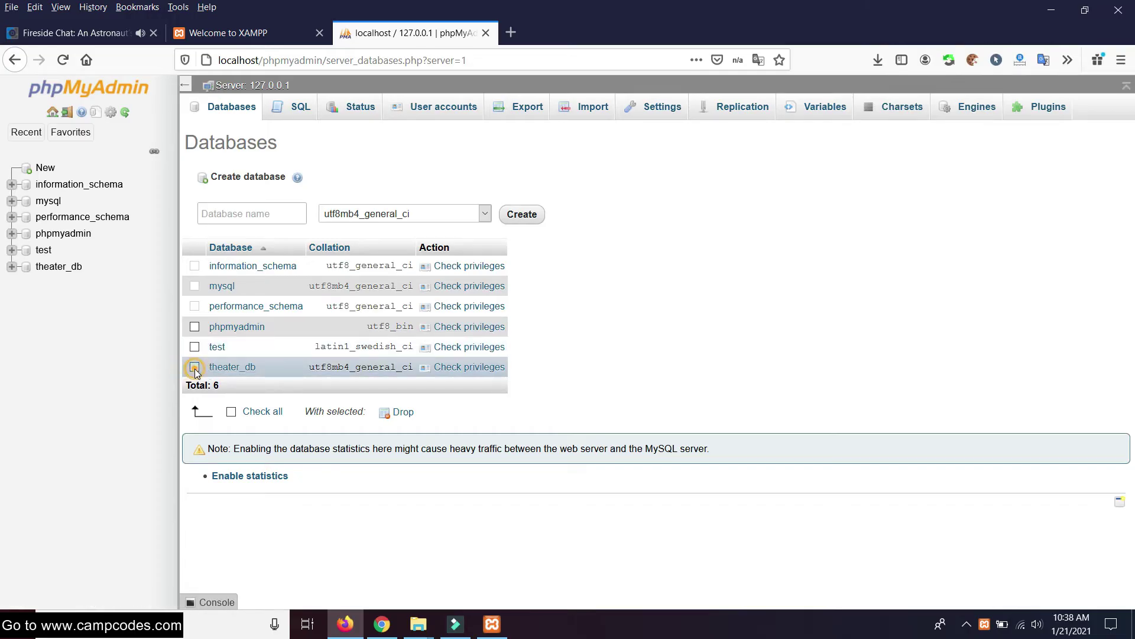
{"action": "left_click", "coordinate": [404, 412]}
{"action": "left_click", "coordinate": [595, 387]}
Copy the name house_rental_db from the SQL file in house_rental's database folder
{"action": "mouse_move", "coordinate": [425, 626]}
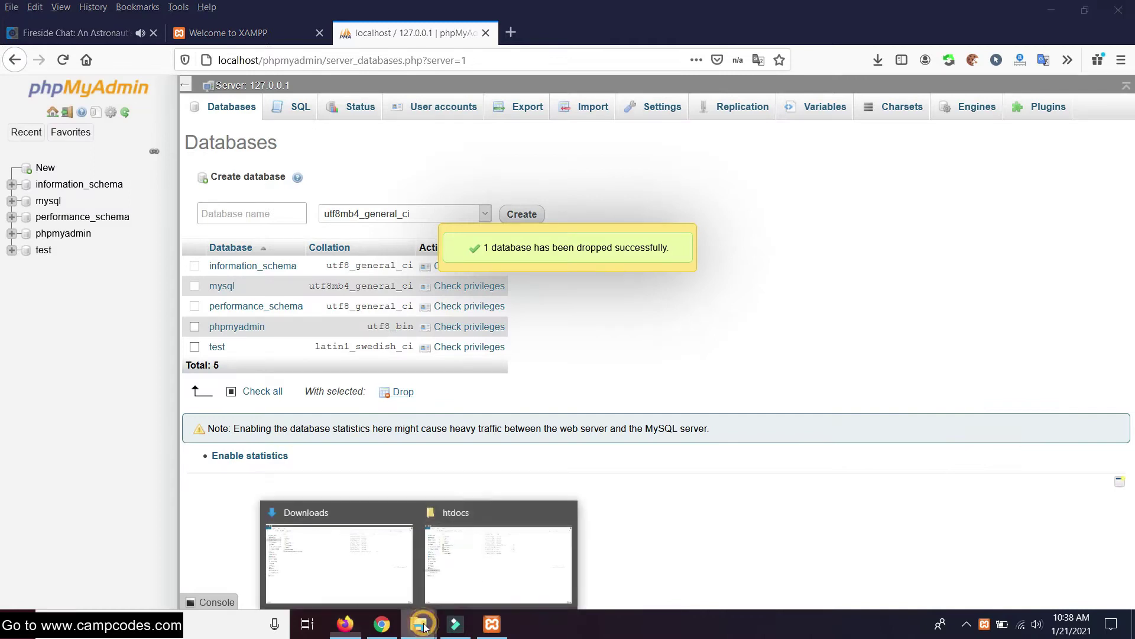
{"action": "left_click", "coordinate": [449, 550]}
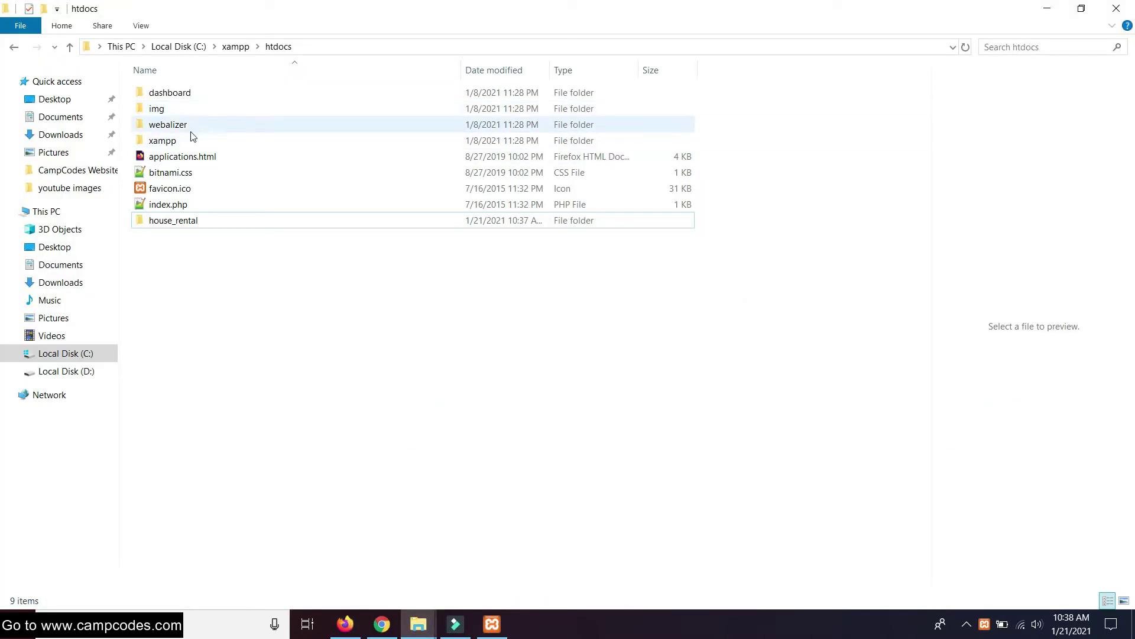
{"action": "double_click", "coordinate": [173, 221]}
{"action": "double_click", "coordinate": [167, 108]}
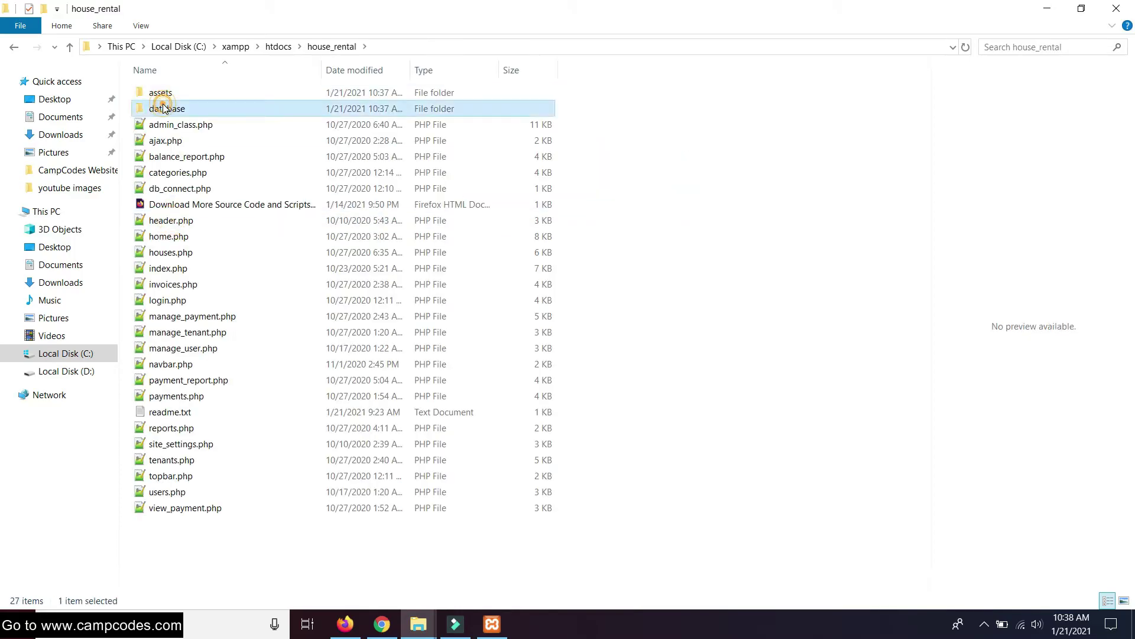
{"action": "left_click", "coordinate": [171, 109]}
{"action": "right_click", "coordinate": [175, 111]}
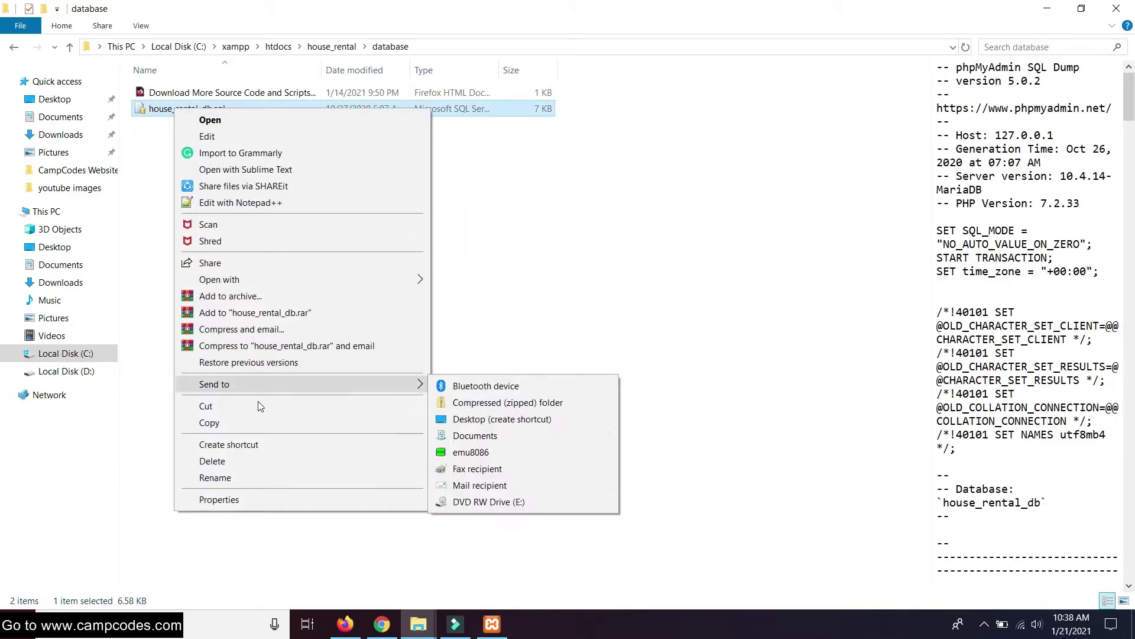
{"action": "left_click", "coordinate": [227, 476]}
{"action": "right_click", "coordinate": [178, 112]}
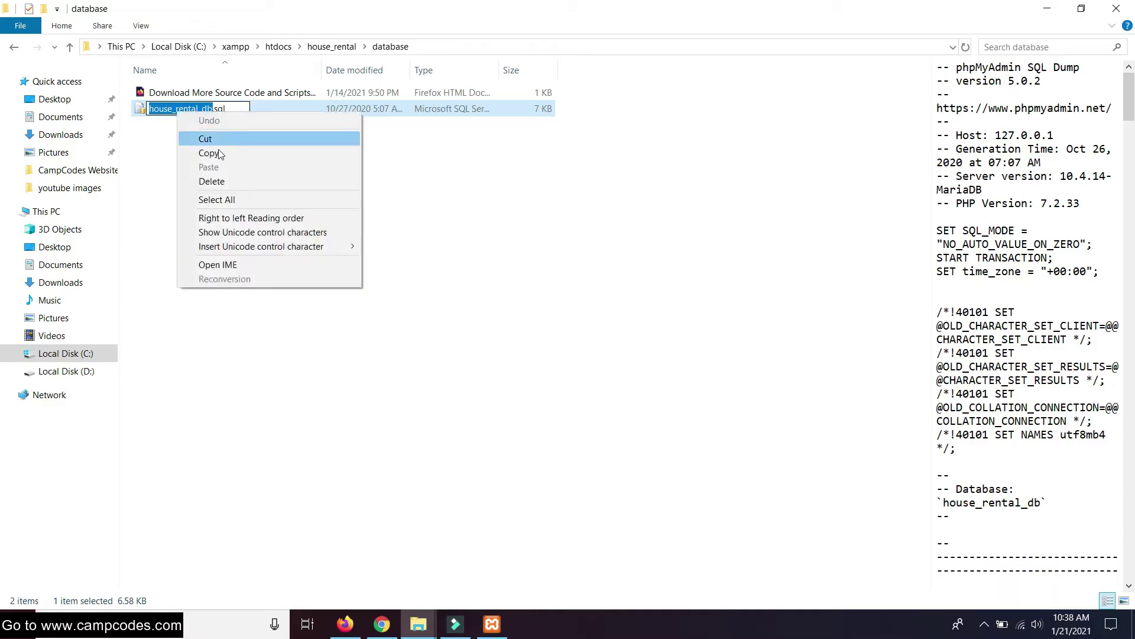
{"action": "left_click", "coordinate": [216, 155]}
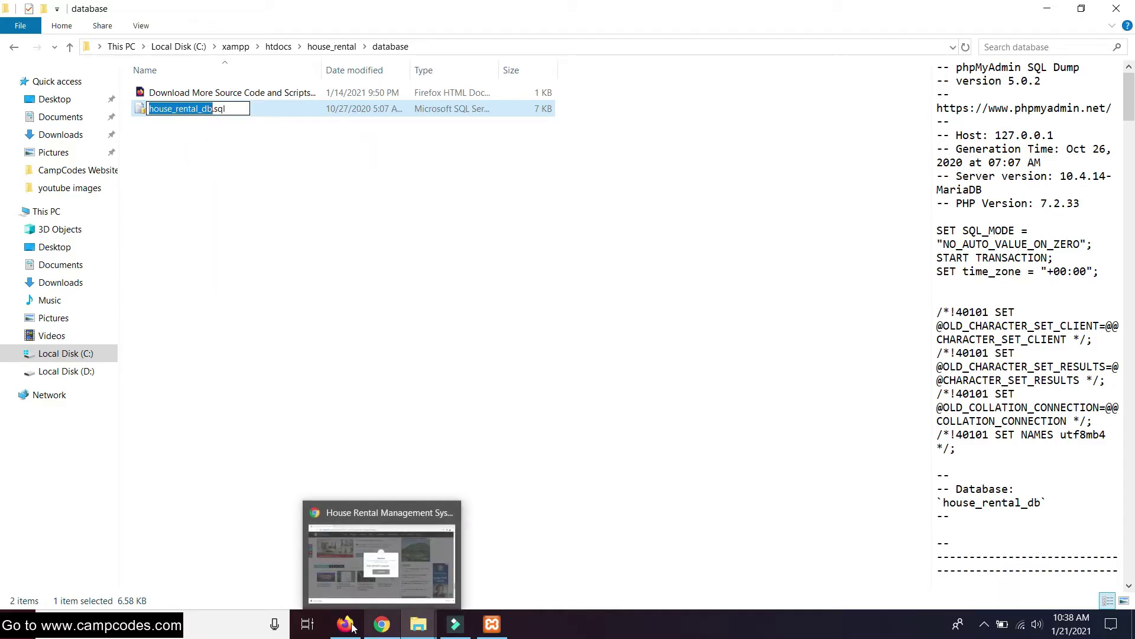
Create a new phpMyAdmin database named house_rental_db
{"action": "left_click", "coordinate": [345, 624]}
{"action": "right_click", "coordinate": [275, 218]}
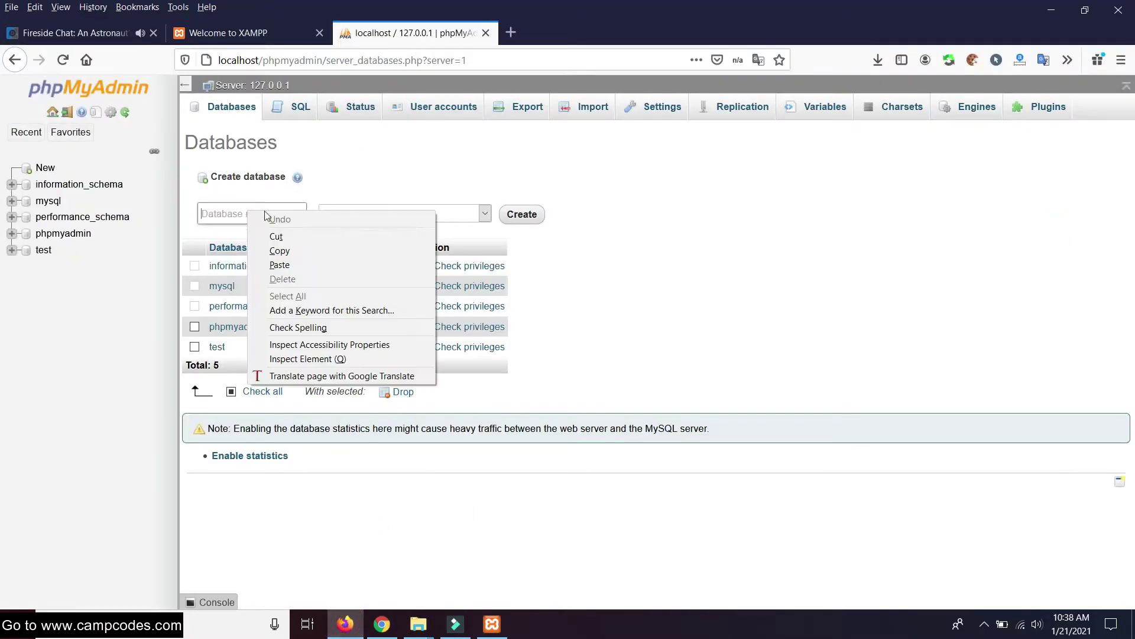
{"action": "left_click", "coordinate": [291, 264]}
{"action": "left_click", "coordinate": [519, 217]}
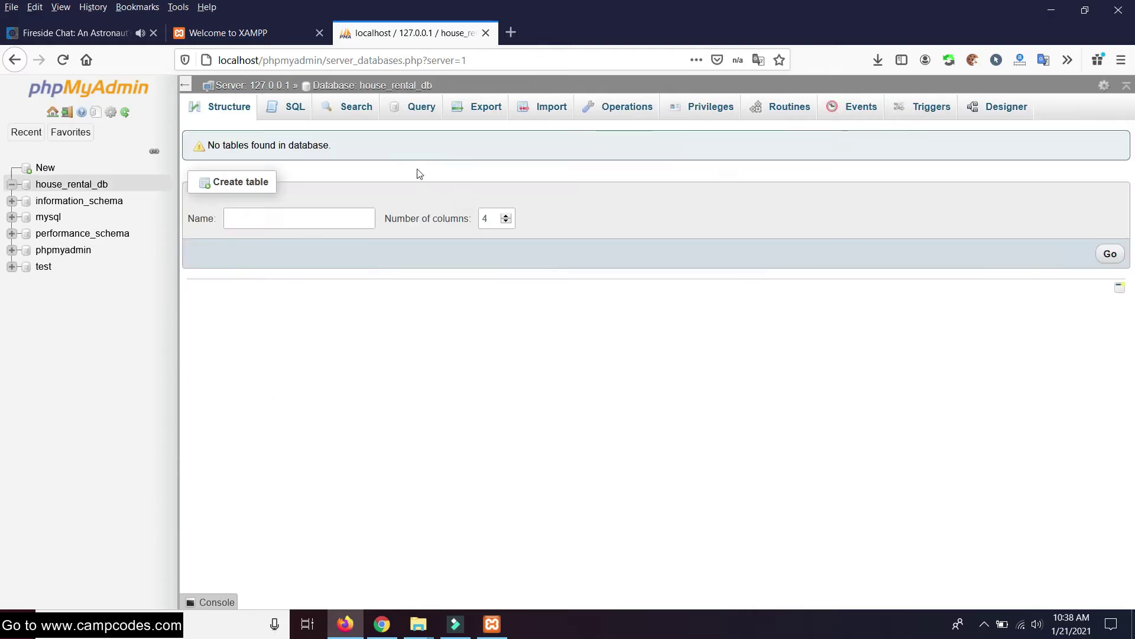
Open Import for house_rental_db and browse to the C:\xampp\htdocs folder
{"action": "left_click", "coordinate": [556, 105]}
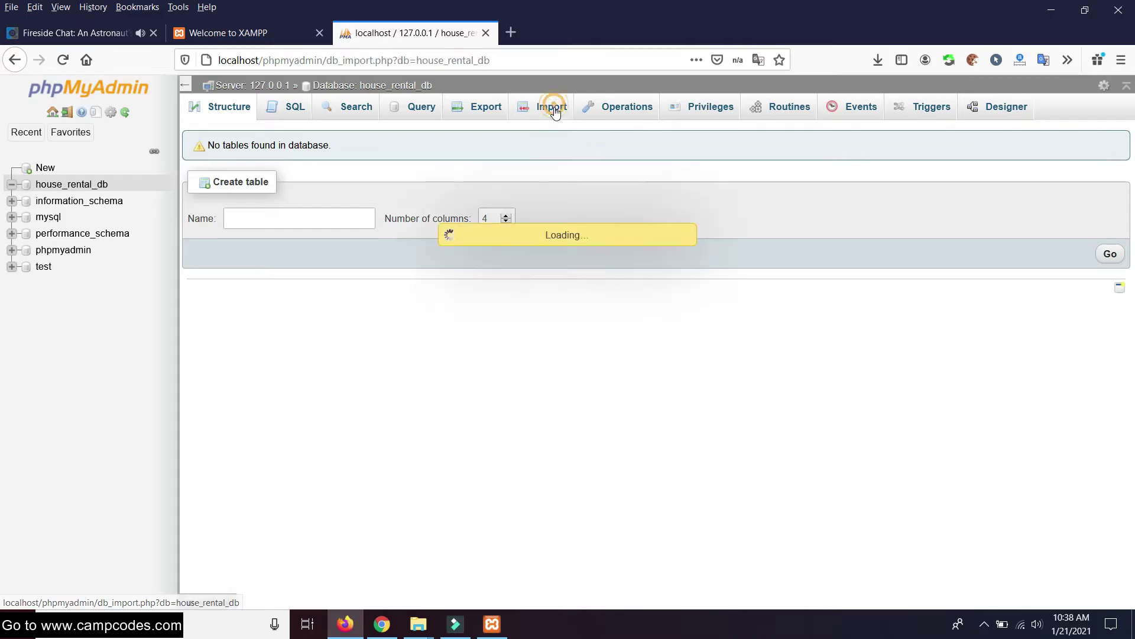
{"action": "scroll", "coordinate": [374, 248], "scroll_direction": "down", "scroll_amount": 2}
{"action": "scroll", "coordinate": [408, 262], "scroll_direction": "up", "scroll_amount": 2}
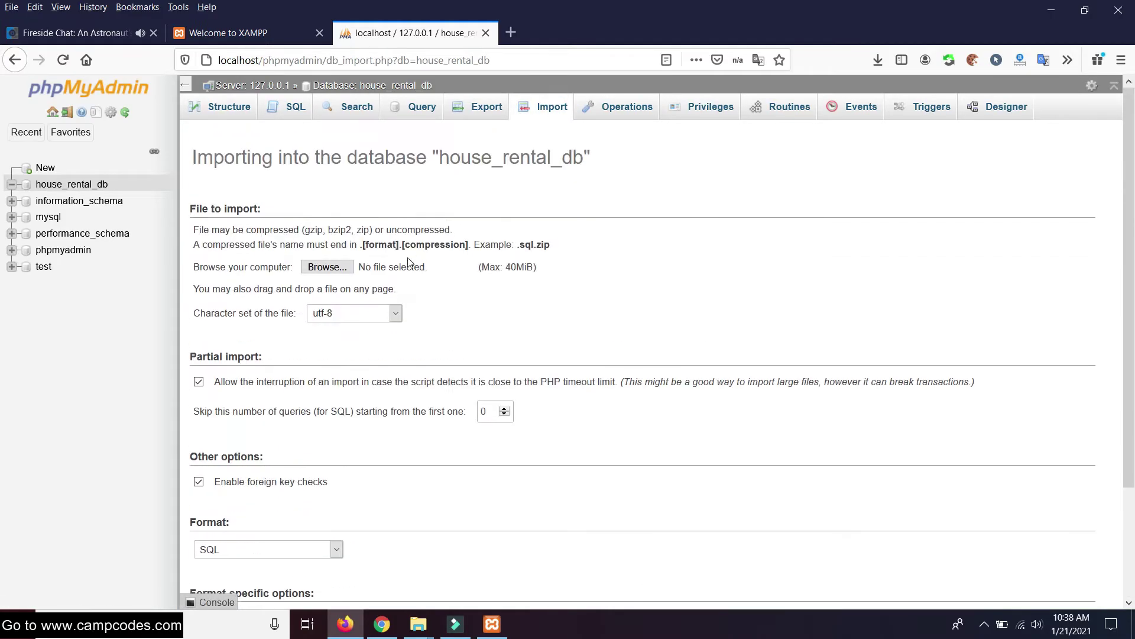
{"action": "left_click", "coordinate": [323, 267]}
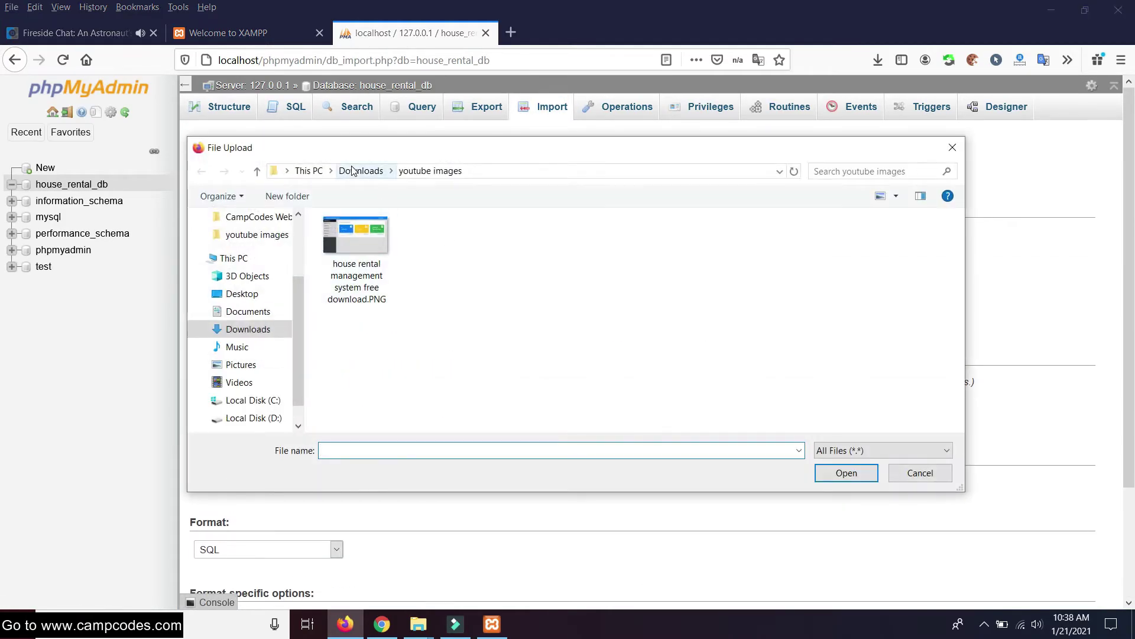
{"action": "left_click", "coordinate": [353, 171]}
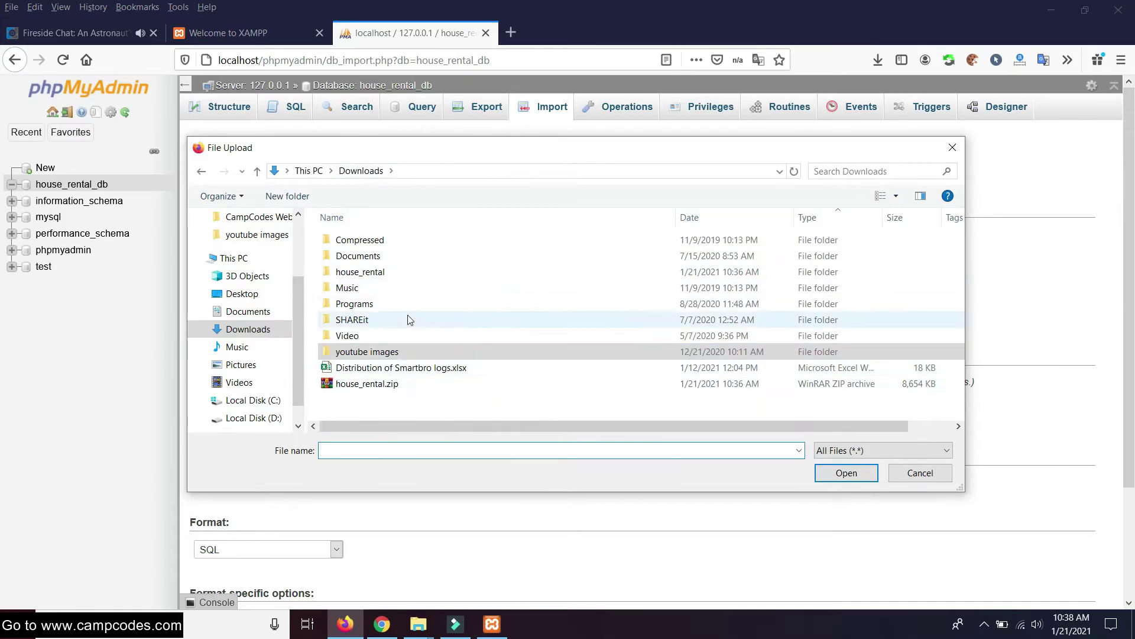
{"action": "left_click", "coordinate": [242, 400]}
{"action": "scroll", "coordinate": [390, 385], "scroll_direction": "down", "scroll_amount": 2}
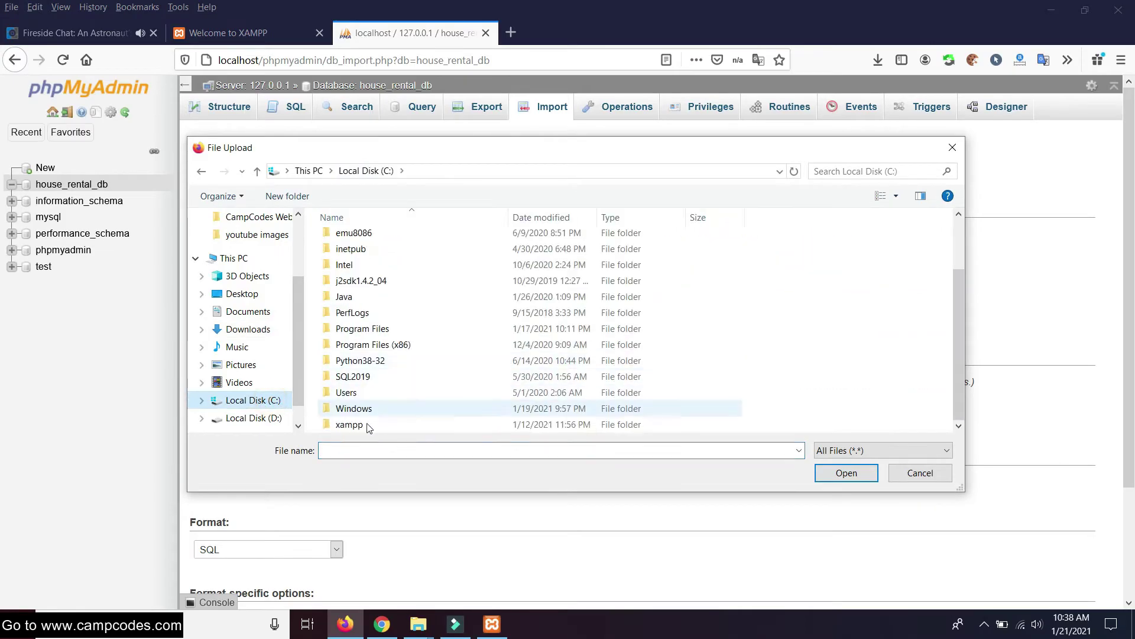
{"action": "double_click", "coordinate": [350, 424]}
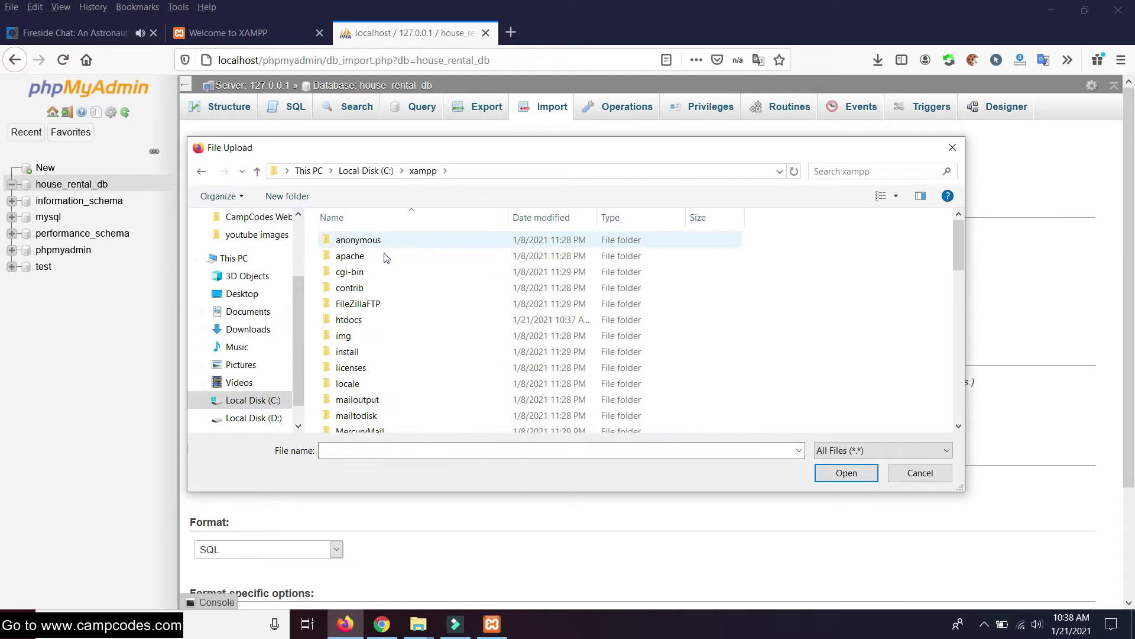
{"action": "double_click", "coordinate": [349, 320]}
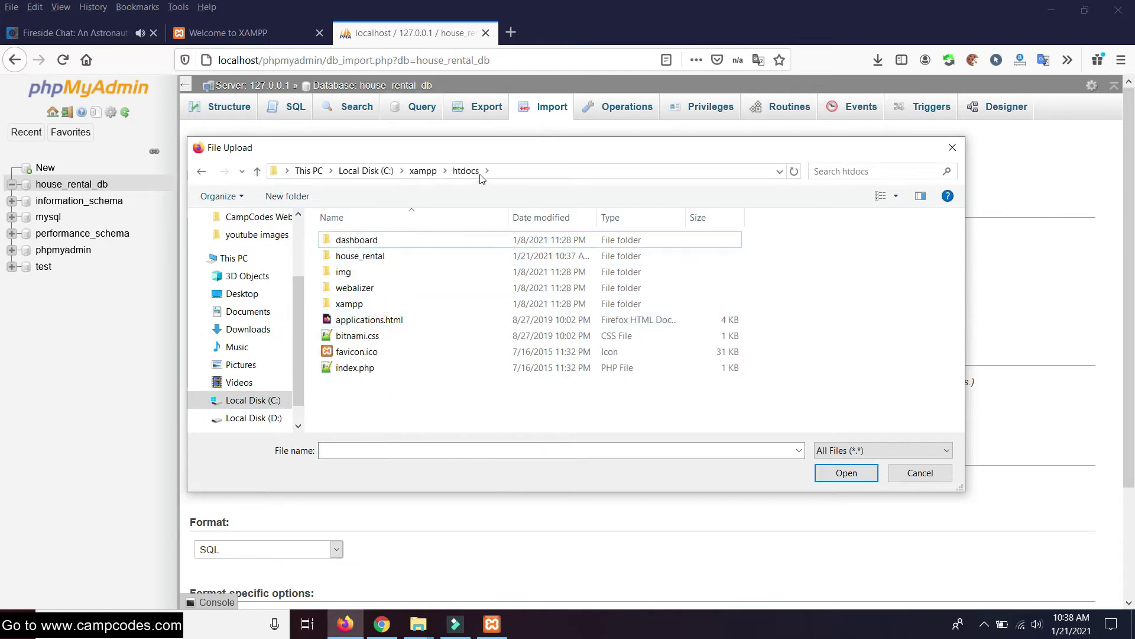
Choose house_rental_db.sql from htdocs\house_rental\database as the import file
{"action": "left_click", "coordinate": [516, 168]}
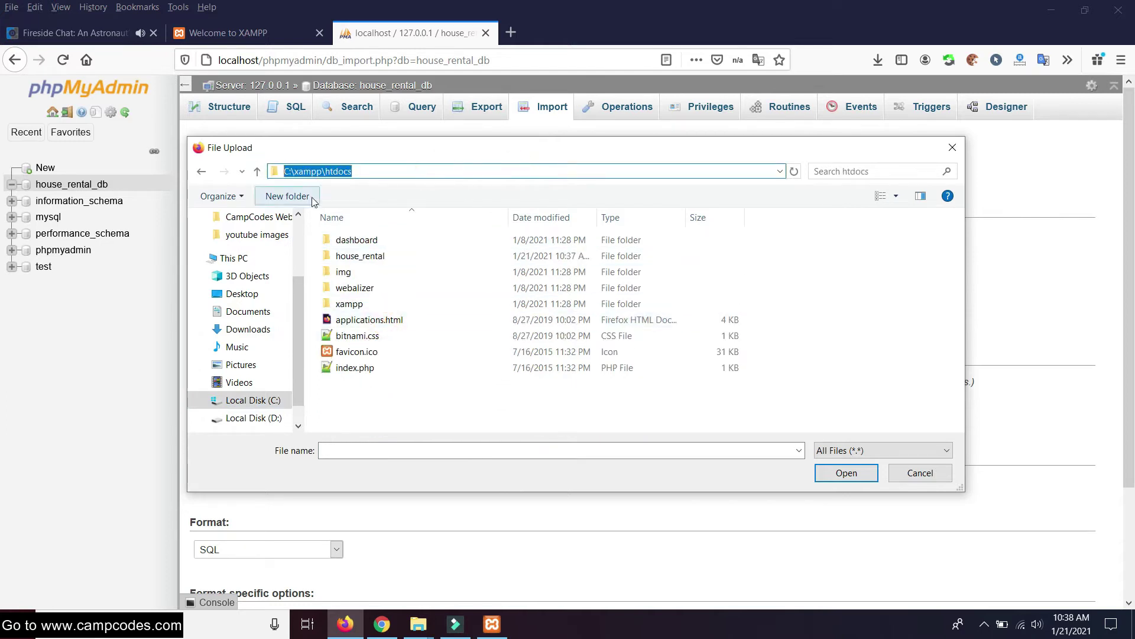
{"action": "left_click", "coordinate": [390, 417]}
{"action": "double_click", "coordinate": [372, 304]}
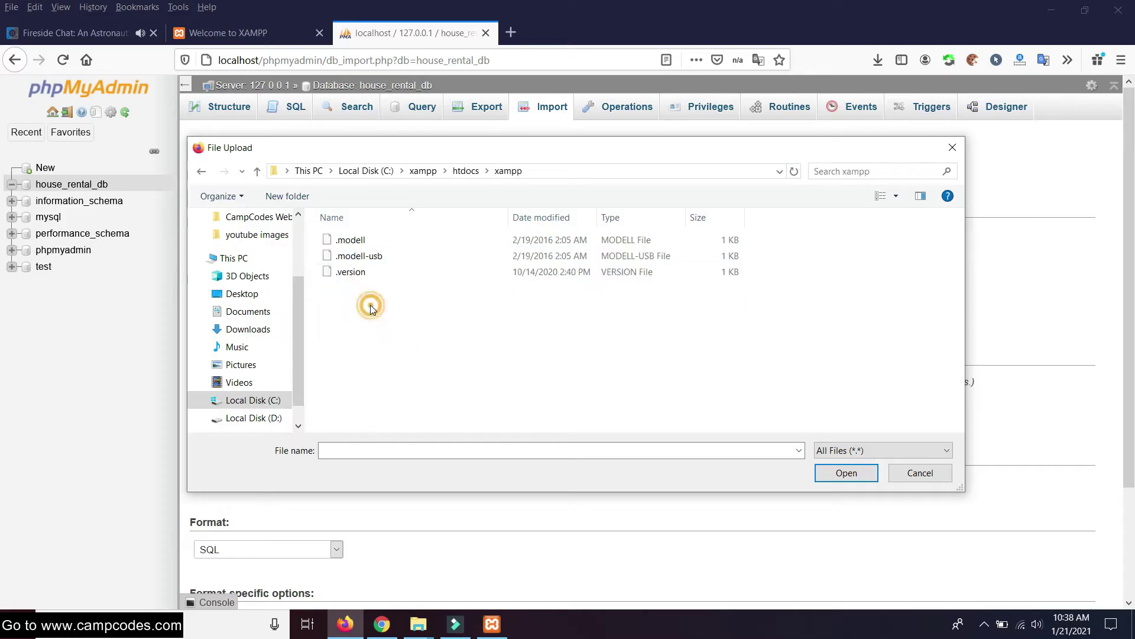
{"action": "left_click", "coordinate": [202, 171]}
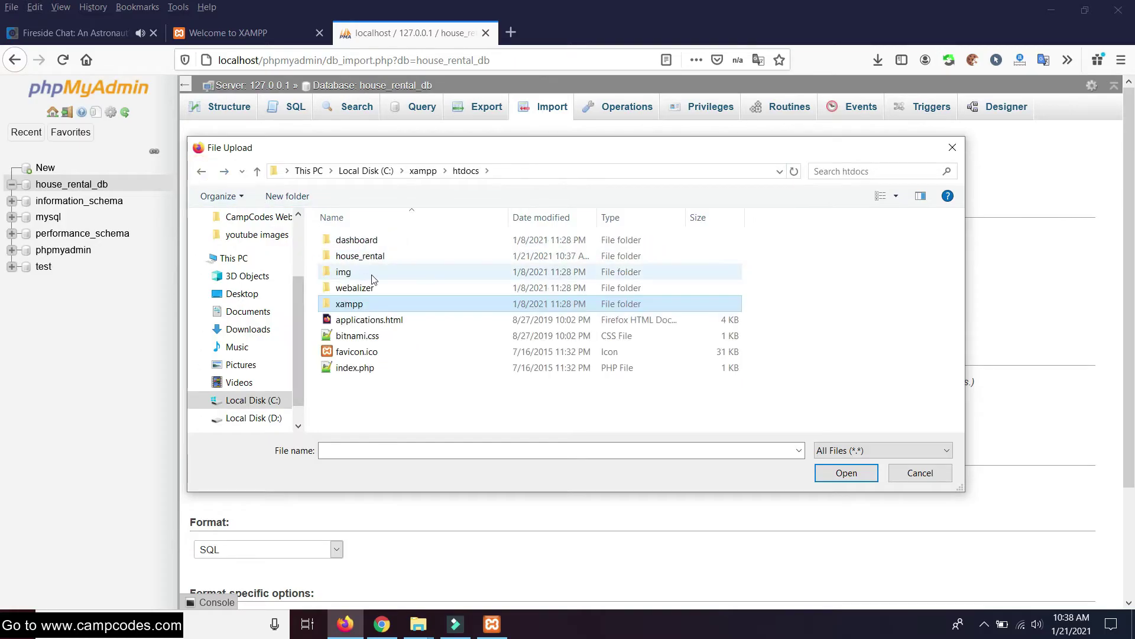
{"action": "left_click", "coordinate": [374, 256]}
{"action": "double_click", "coordinate": [374, 256]}
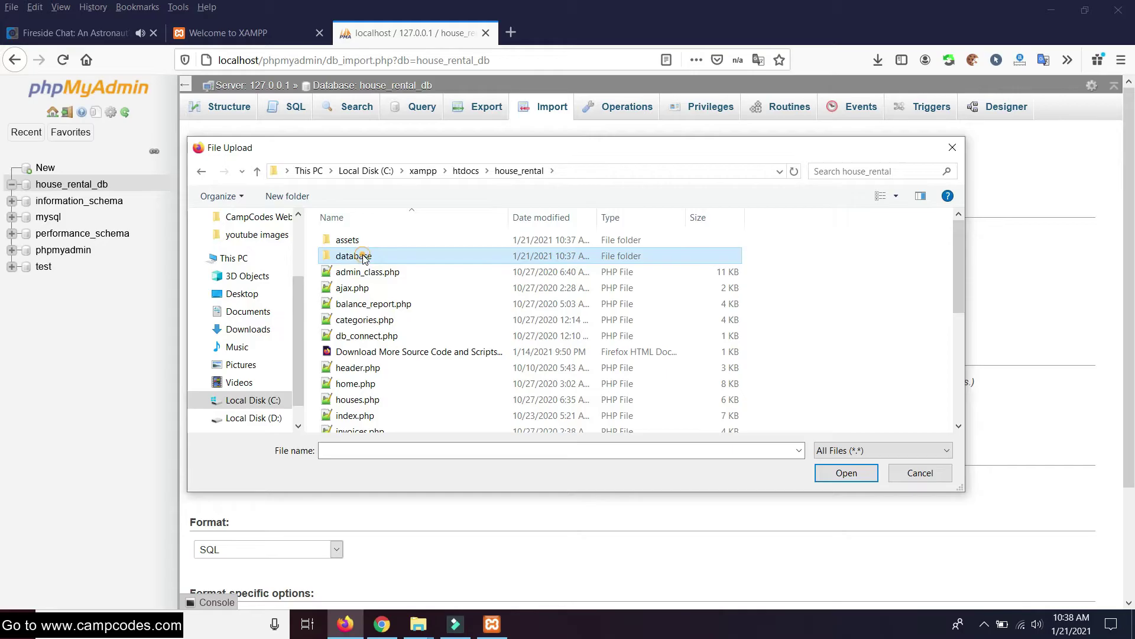
{"action": "double_click", "coordinate": [374, 255]}
{"action": "left_click", "coordinate": [390, 256]}
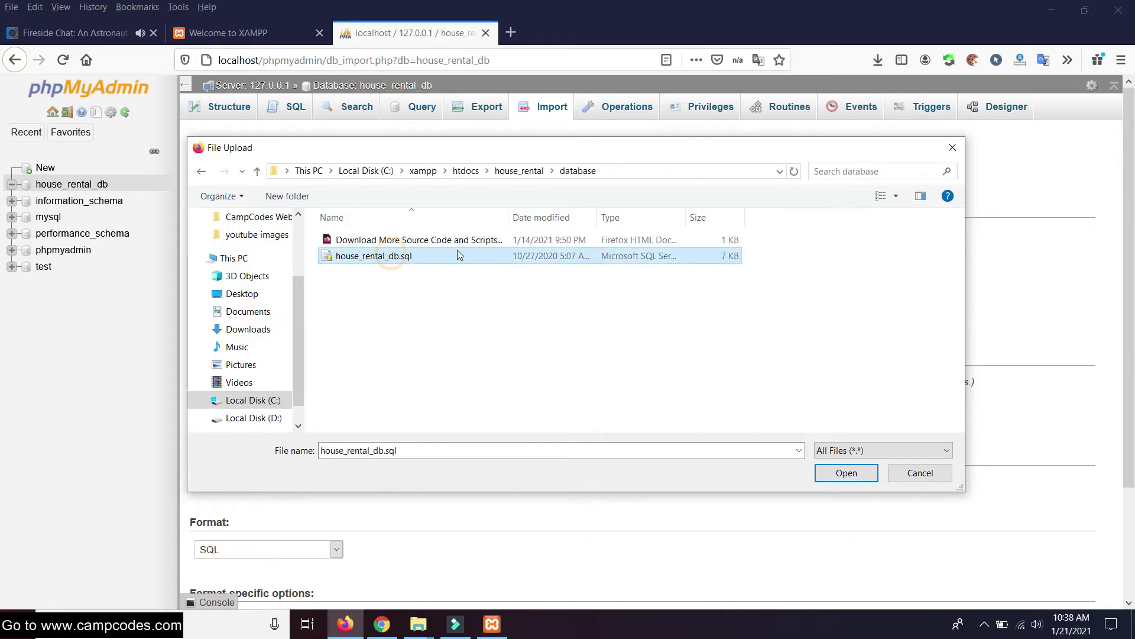
{"action": "left_click", "coordinate": [613, 175]}
{"action": "left_click", "coordinate": [526, 170]}
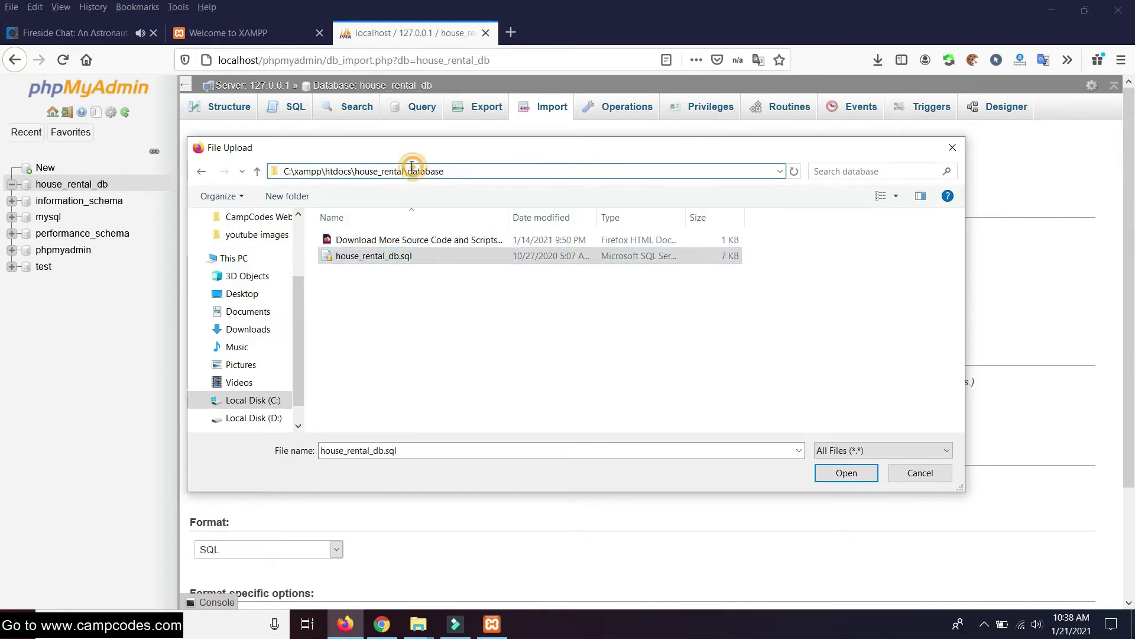
{"action": "left_click_drag", "start_coordinate": [457, 171], "coordinate": [291, 171]}
{"action": "left_click", "coordinate": [398, 261]}
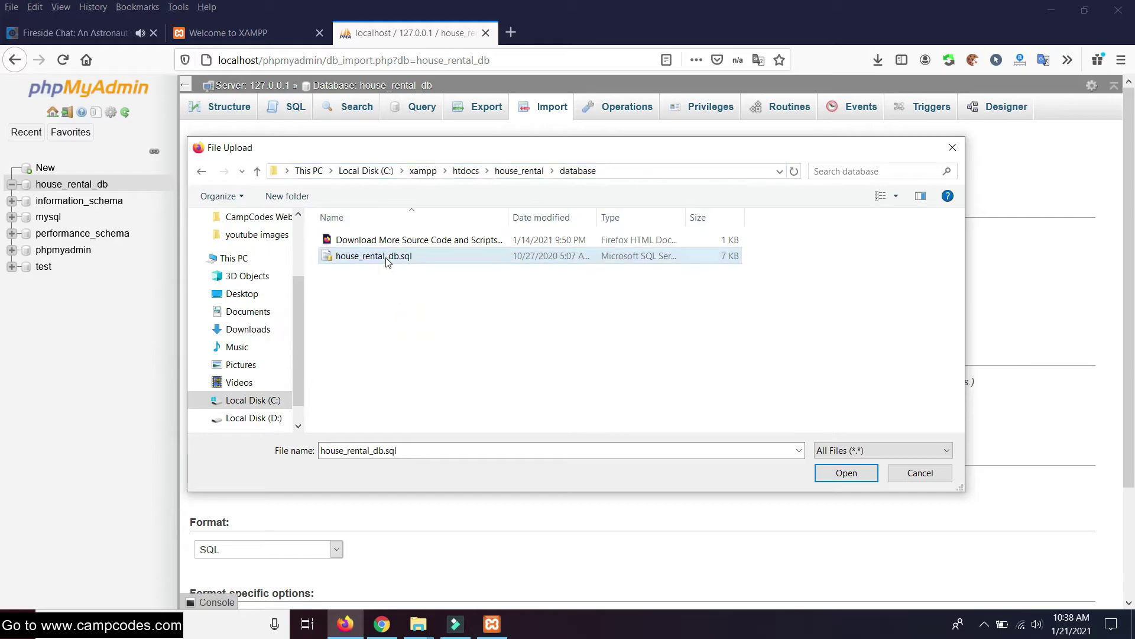
{"action": "left_click", "coordinate": [846, 472]}
Run the import of house_rental_db.sql into house_rental_db
{"action": "scroll", "coordinate": [621, 317], "scroll_direction": "down", "scroll_amount": 3}
{"action": "scroll", "coordinate": [621, 320], "scroll_direction": "up", "scroll_amount": 3}
{"action": "scroll", "coordinate": [710, 315], "scroll_direction": "down", "scroll_amount": 3}
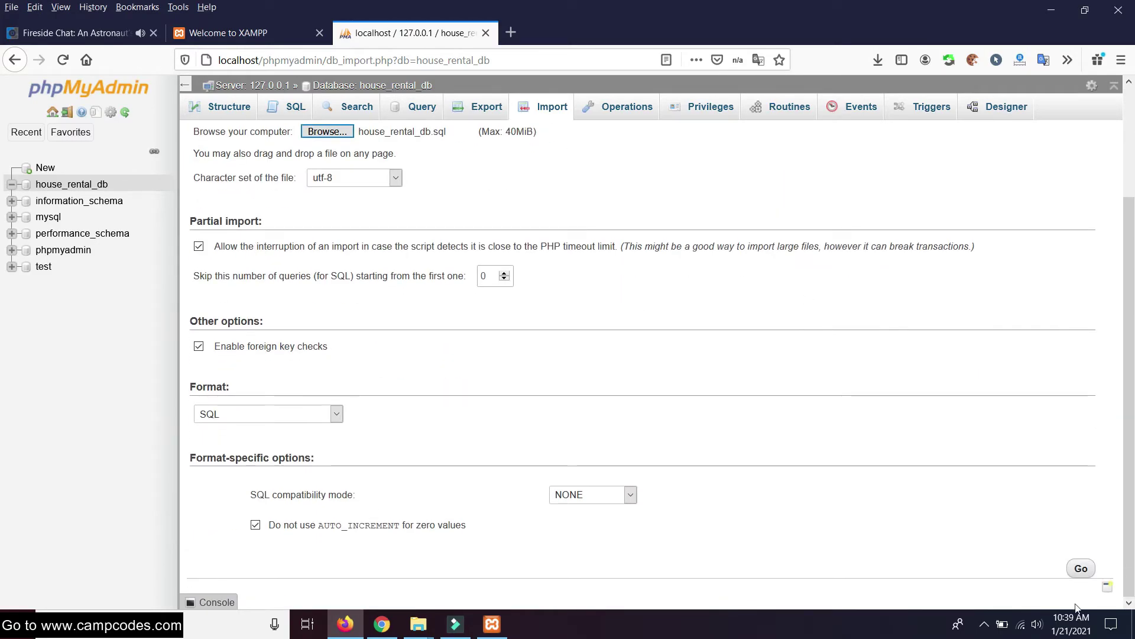
{"action": "left_click", "coordinate": [1082, 569]}
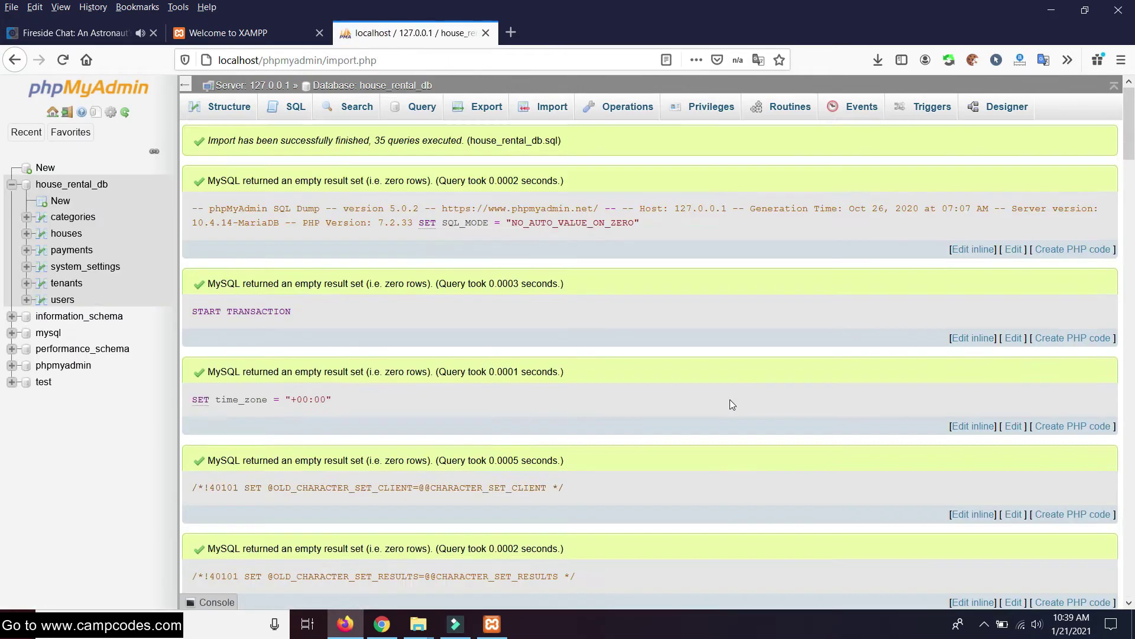
Review the import results listing the six created tables
{"action": "scroll", "coordinate": [746, 378], "scroll_direction": "down", "scroll_amount": 20}
{"action": "scroll", "coordinate": [748, 381], "scroll_direction": "down", "scroll_amount": 15}
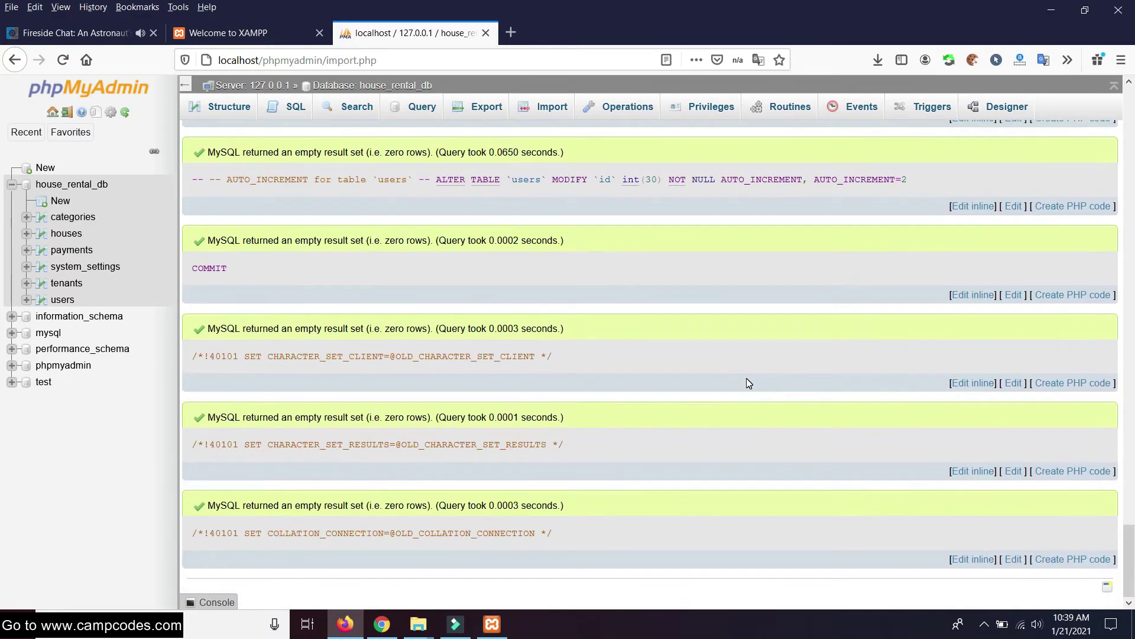
{"action": "scroll", "coordinate": [748, 382], "scroll_direction": "up", "scroll_amount": 20}
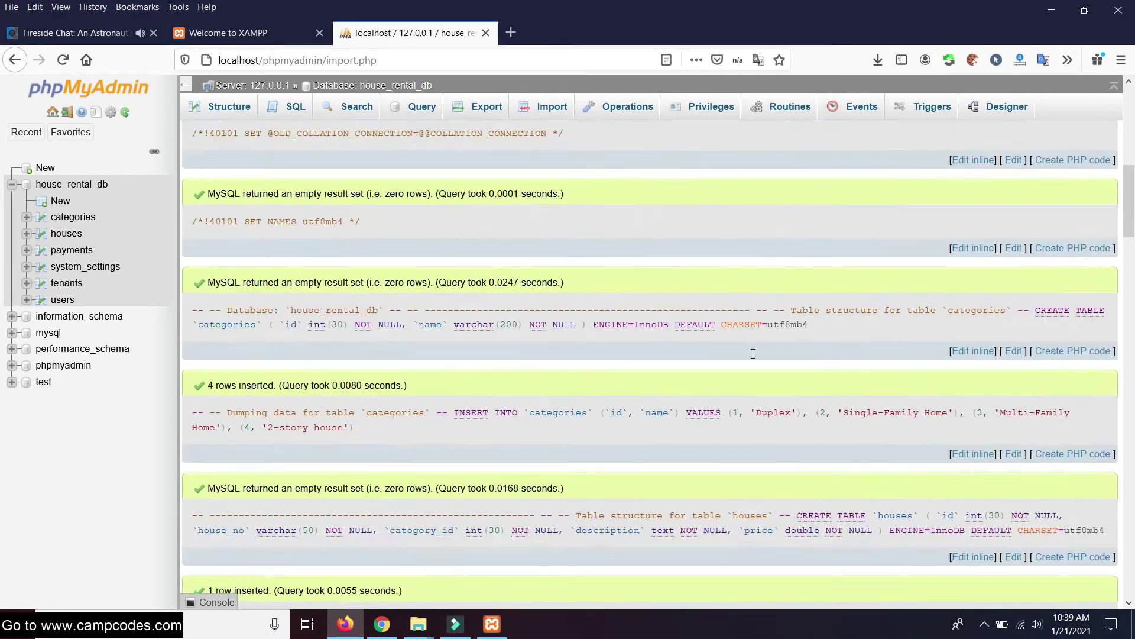
{"action": "scroll", "coordinate": [753, 353], "scroll_direction": "up", "scroll_amount": 10}
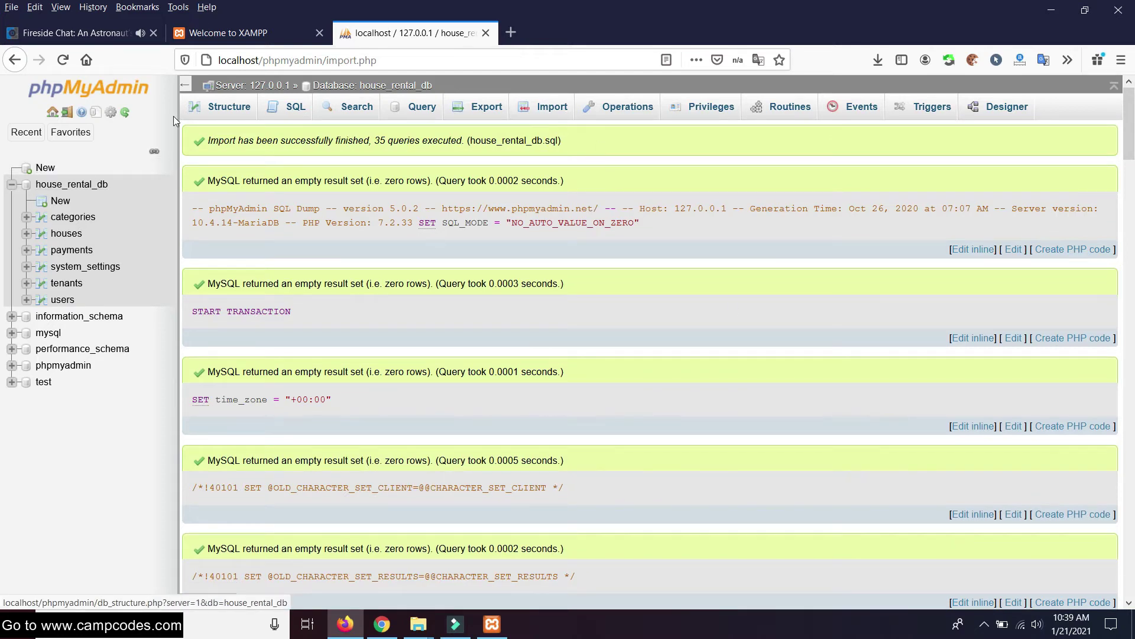
Switch to the Welcome to XAMPP tab and select dashboard/ in its address
{"action": "left_click", "coordinate": [305, 36]}
{"action": "left_click", "coordinate": [336, 60]}
{"action": "left_click_drag", "start_coordinate": [336, 60], "coordinate": [262, 60]}
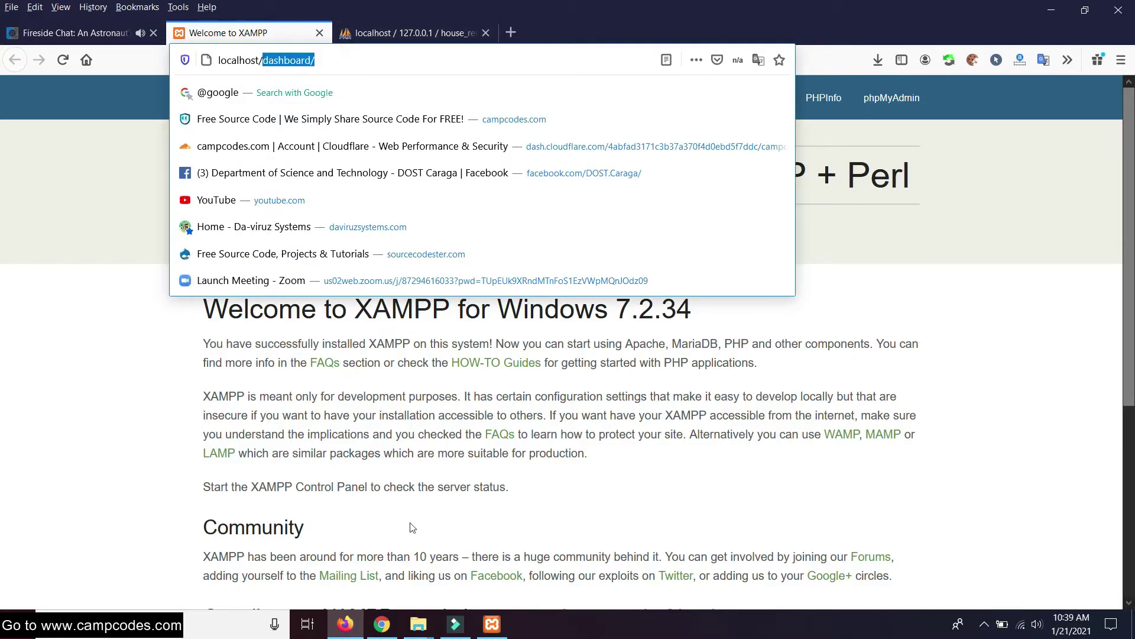
Check the house_rental project folder in File Explorer
{"action": "left_click", "coordinate": [419, 624]}
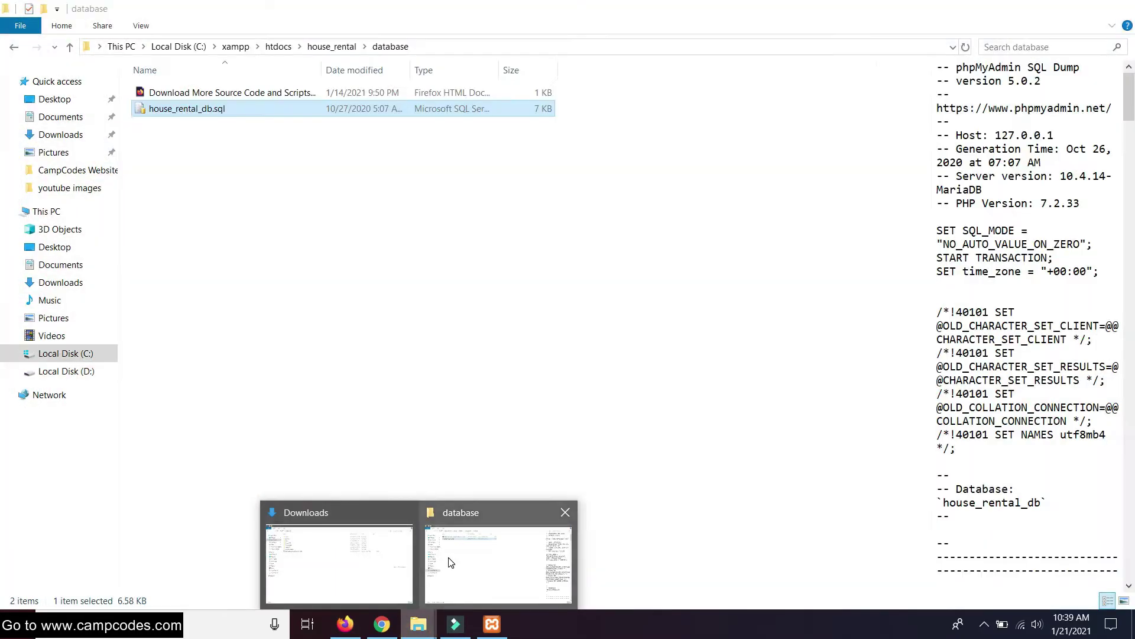
{"action": "left_click", "coordinate": [449, 562]}
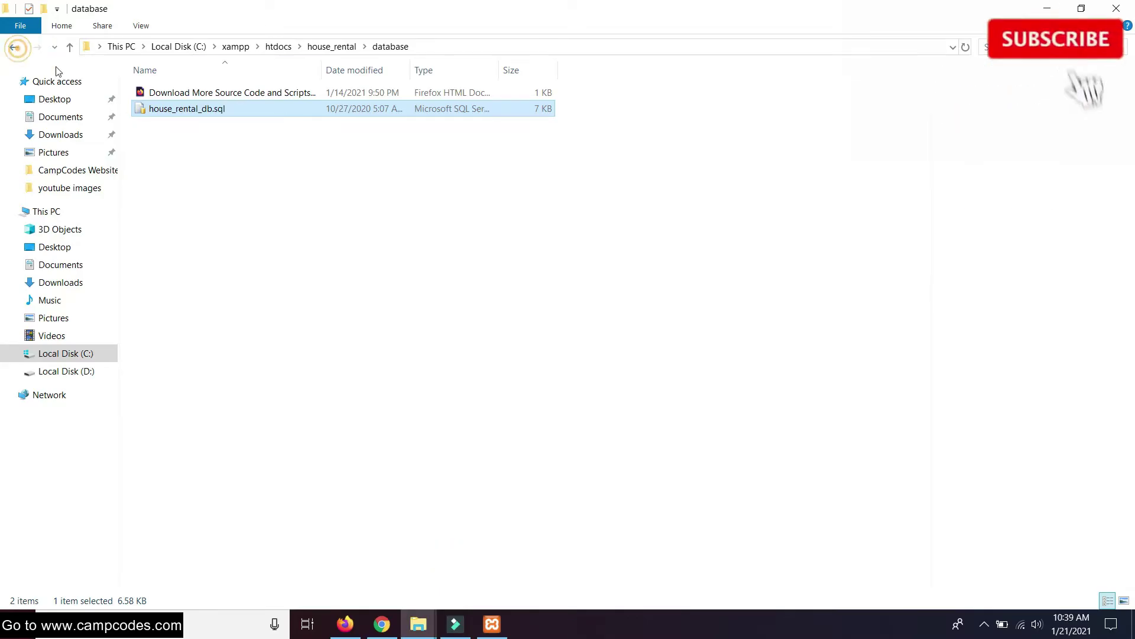
{"action": "left_click", "coordinate": [14, 46]}
{"action": "left_click", "coordinate": [380, 628]}
{"action": "left_click", "coordinate": [380, 628]}
Load localhost/house_rental by replacing dashboard/ in the XAMPP page address
{"action": "left_click", "coordinate": [345, 624]}
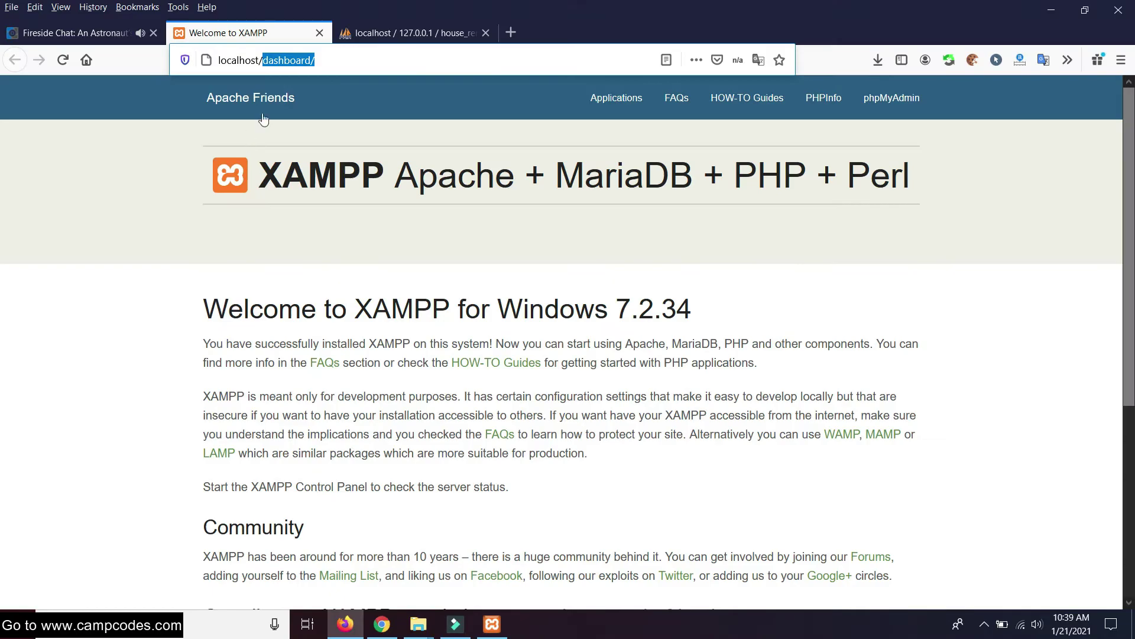
{"action": "left_click", "coordinate": [320, 62]}
{"action": "left_click_drag", "start_coordinate": [314, 61], "coordinate": [262, 61]}
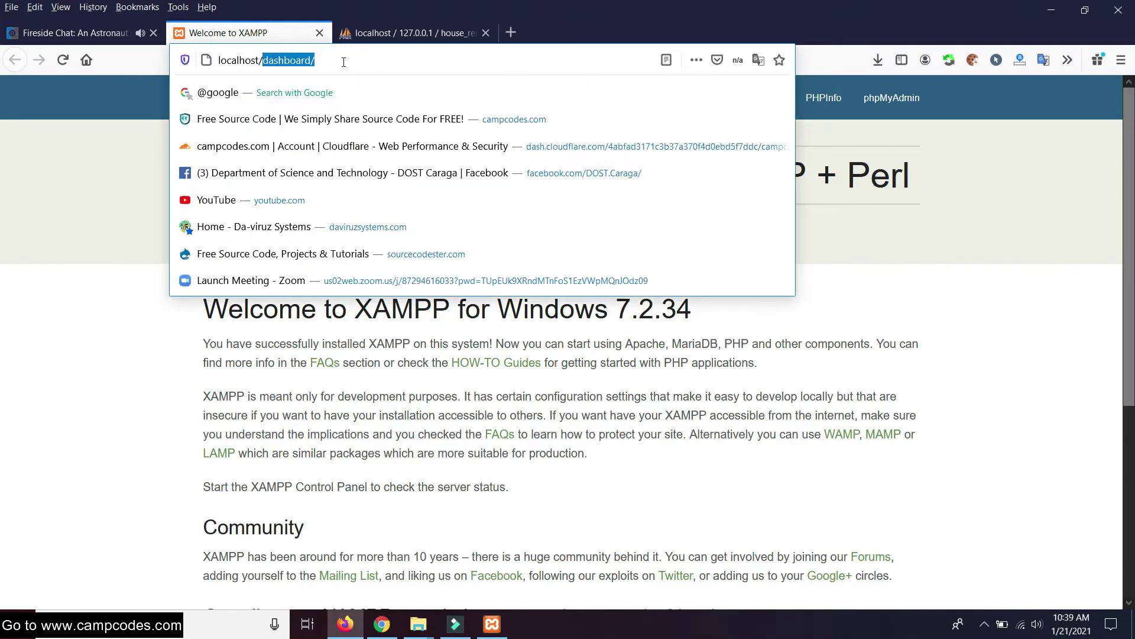
{"action": "type", "text": "house"}
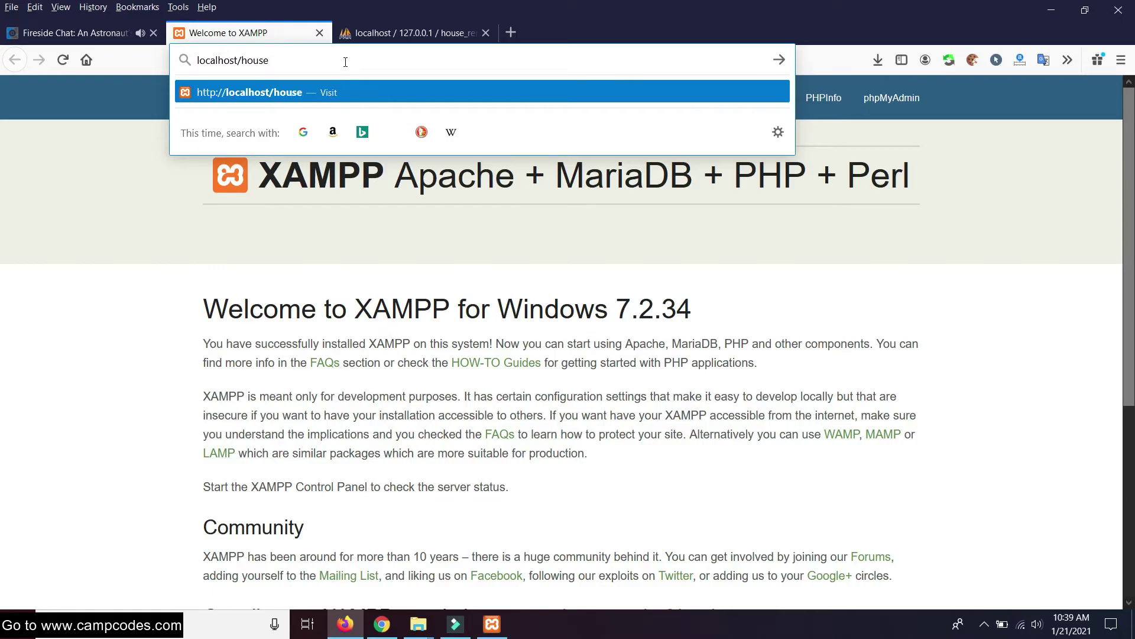
{"action": "type", "text": "_rental"}
{"action": "key", "text": "Return"}
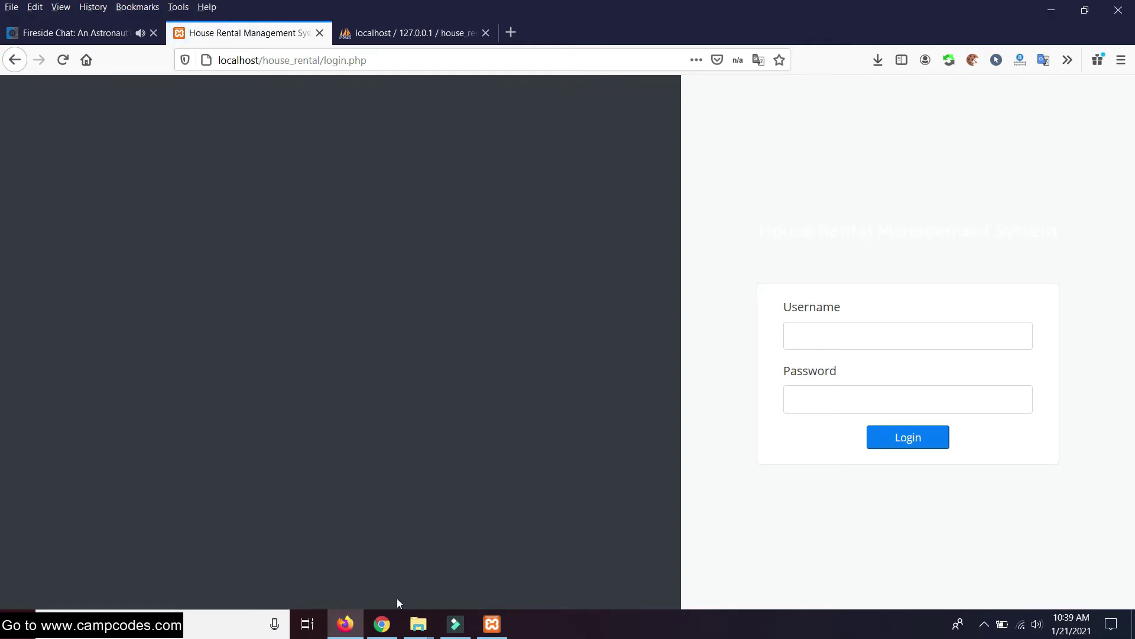
Fill the login form with the saved admin credentials
{"action": "mouse_move", "coordinate": [418, 624]}
{"action": "mouse_move", "coordinate": [360, 543]}
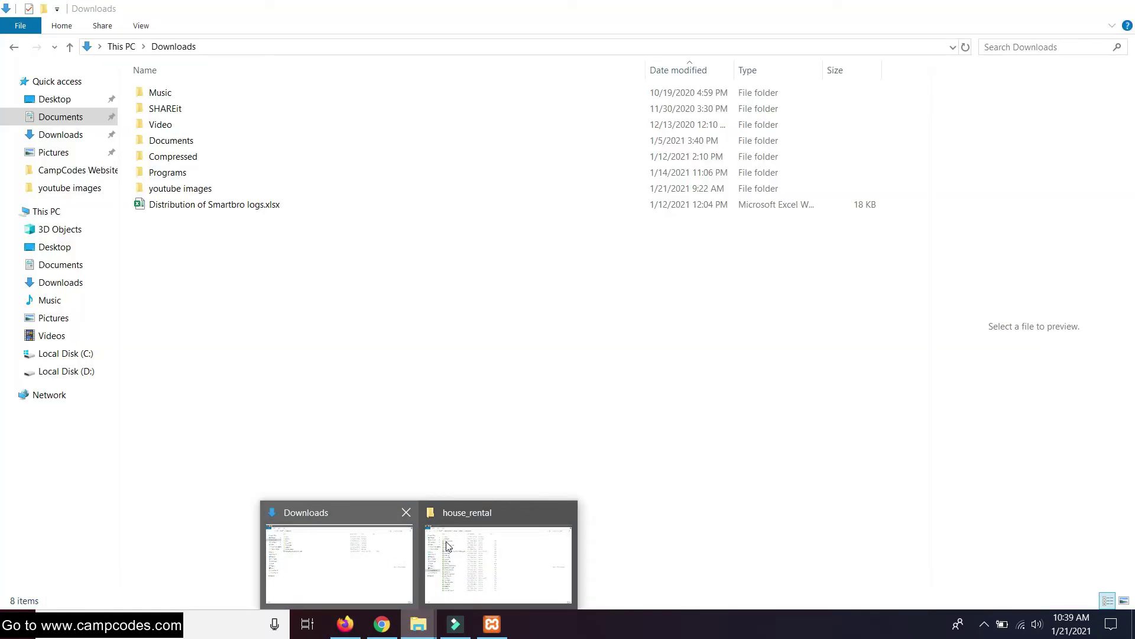
{"action": "left_click", "coordinate": [486, 547]}
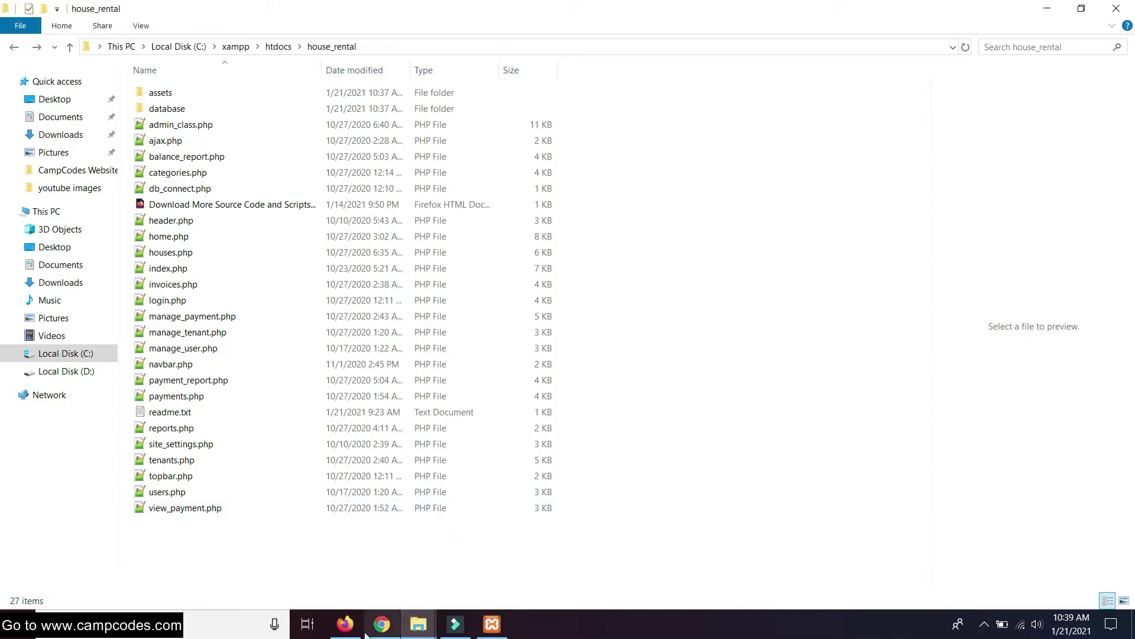
{"action": "left_click", "coordinate": [346, 624]}
{"action": "left_click", "coordinate": [845, 331]}
{"action": "type", "text": "a"}
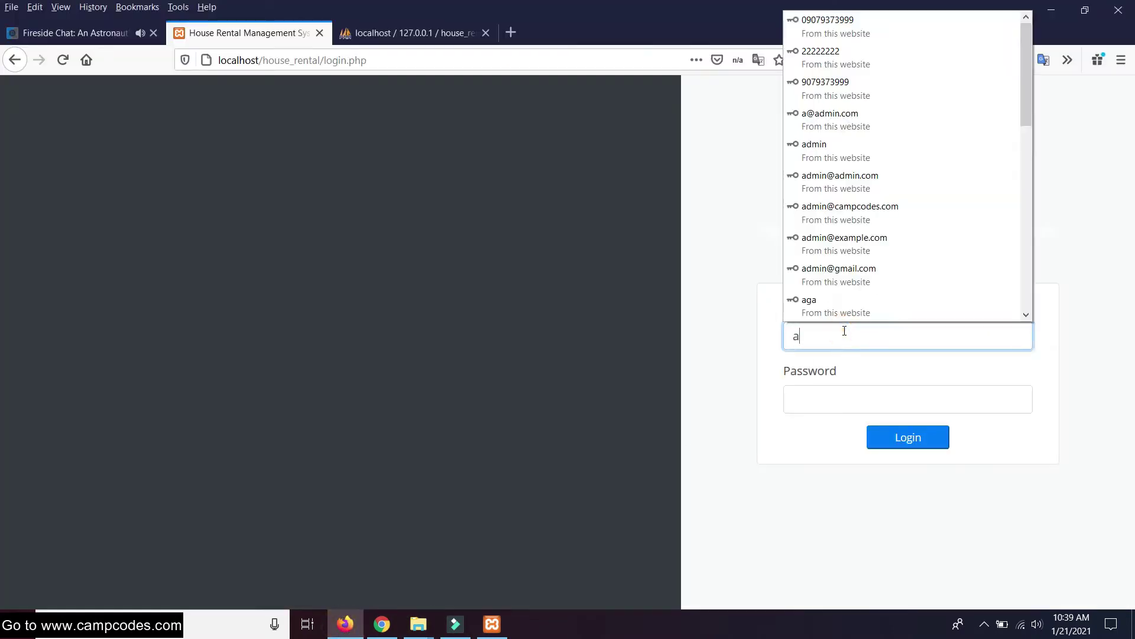
{"action": "type", "text": "d"}
{"action": "left_click", "coordinate": [836, 364]}
{"action": "double_click", "coordinate": [861, 397]}
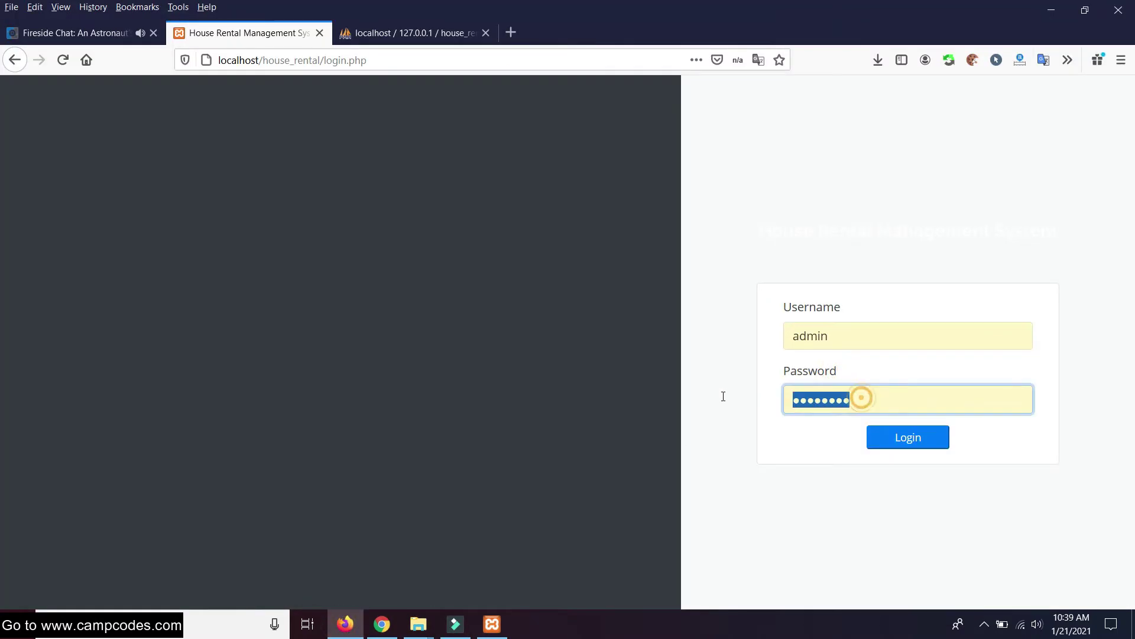
{"action": "type", "text": "ad"}
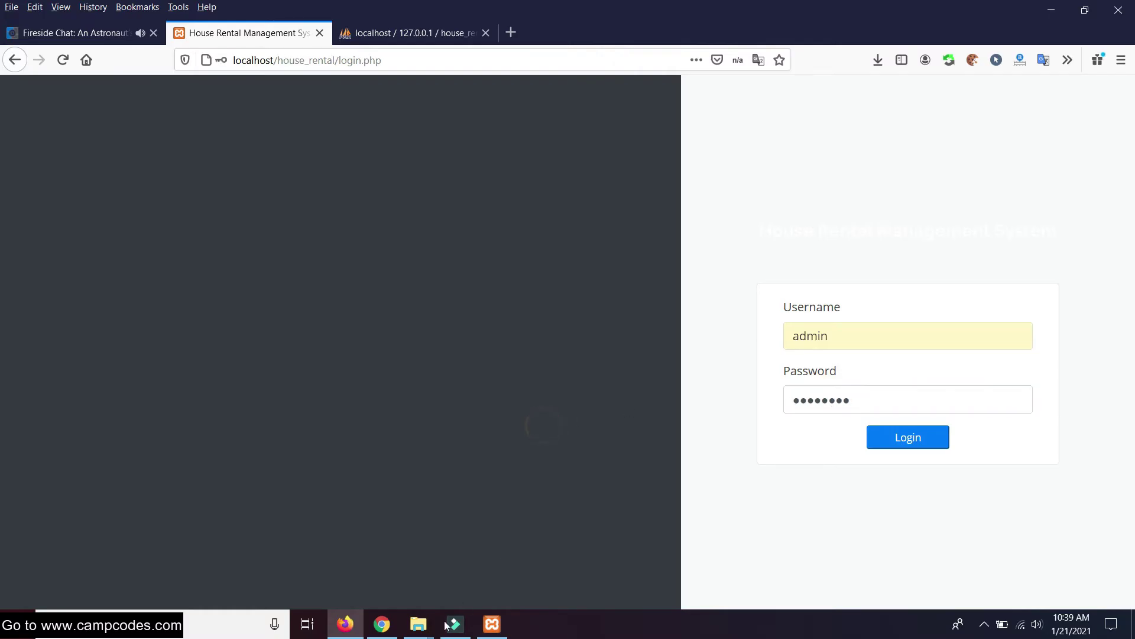
Verify the admin credentials in readme.txt, then log in as administrator
{"action": "mouse_move", "coordinate": [419, 624]}
{"action": "left_click", "coordinate": [485, 558]}
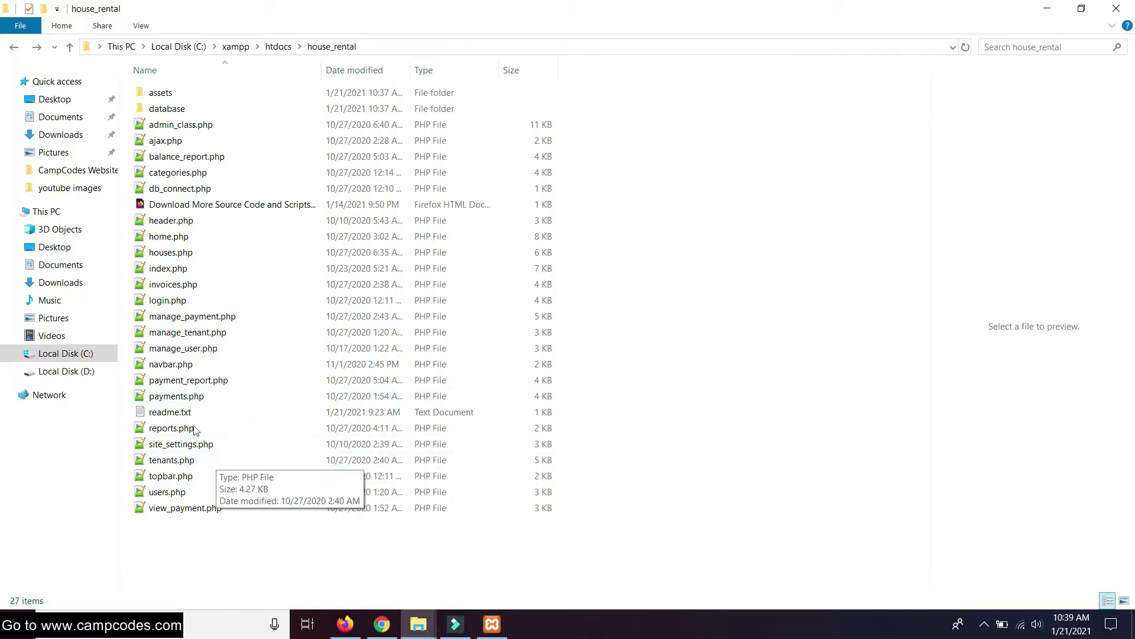
{"action": "double_click", "coordinate": [178, 412]}
{"action": "left_click_drag", "start_coordinate": [165, 522], "coordinate": [71, 455]}
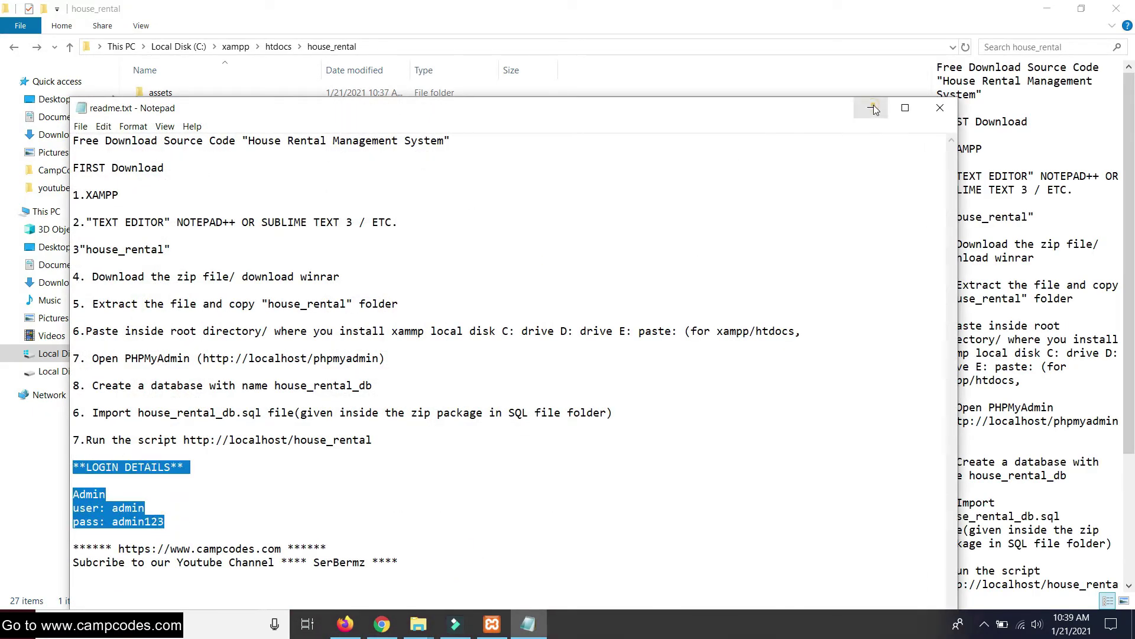
{"action": "left_click", "coordinate": [874, 108]}
{"action": "mouse_move", "coordinate": [390, 630]}
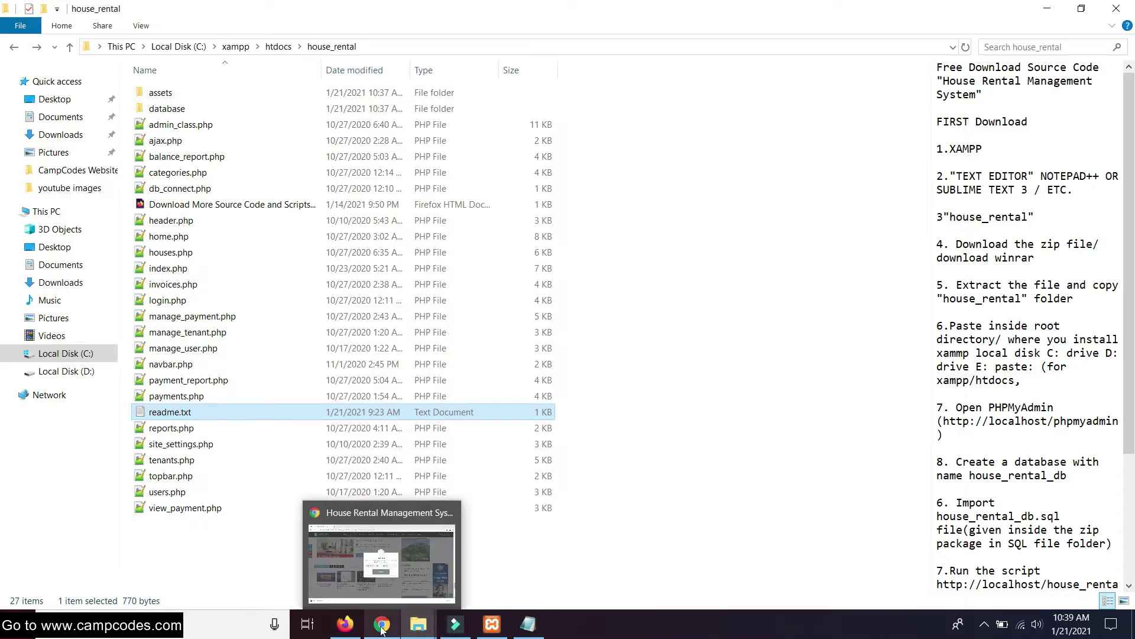
{"action": "left_click", "coordinate": [345, 624]}
{"action": "left_click", "coordinate": [905, 437]}
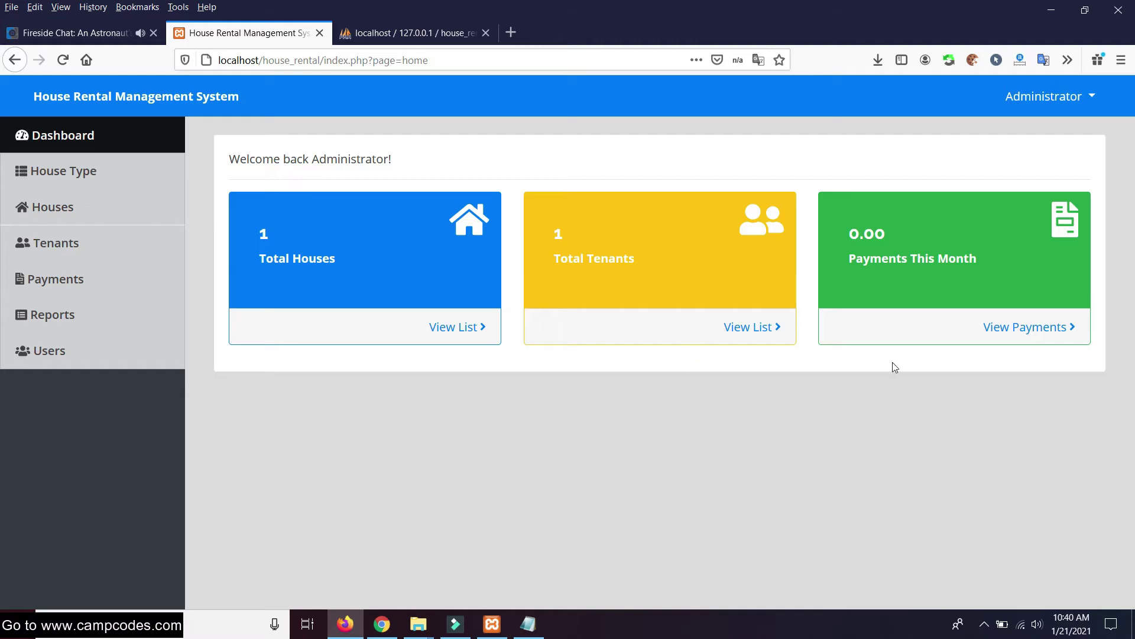
{"action": "left_click", "coordinate": [465, 326]}
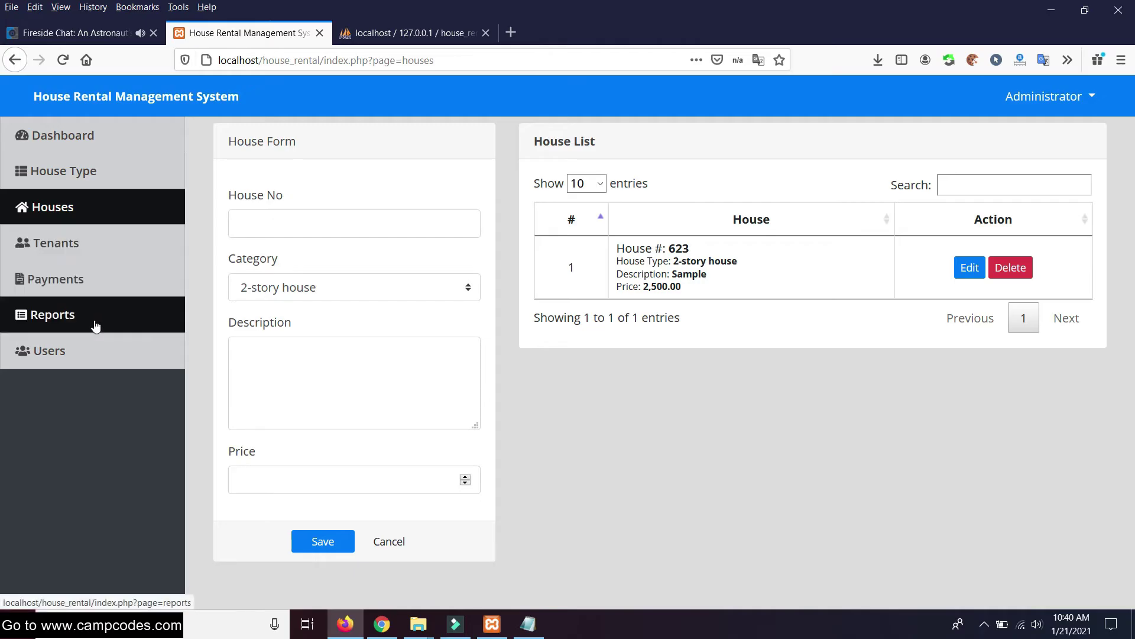
{"action": "left_click", "coordinate": [83, 136]}
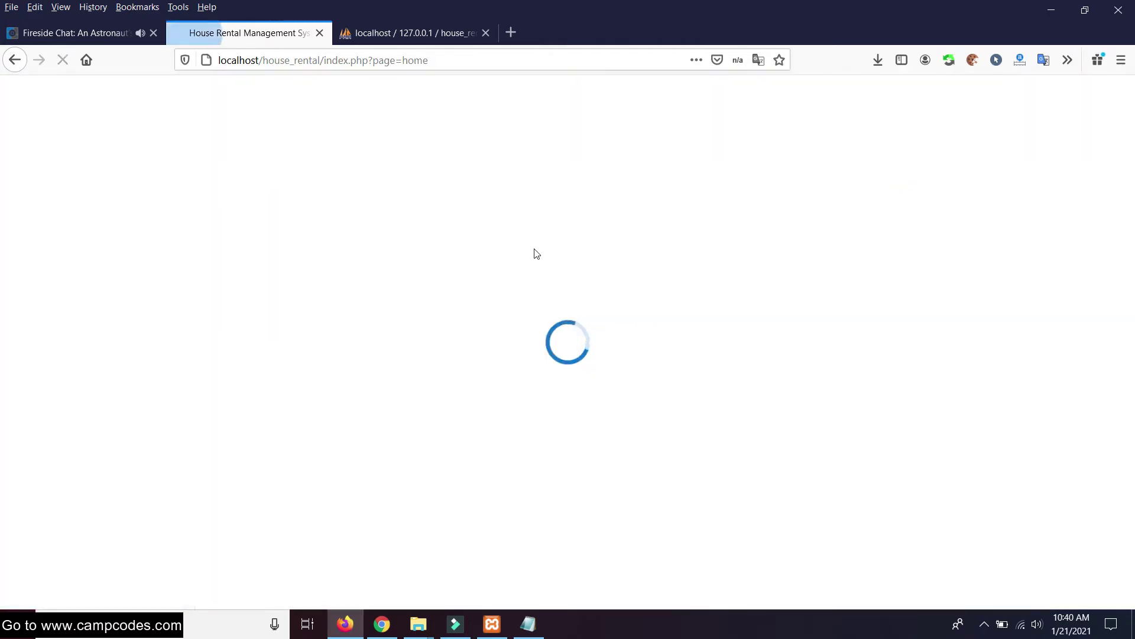
{"action": "left_click", "coordinate": [748, 329]}
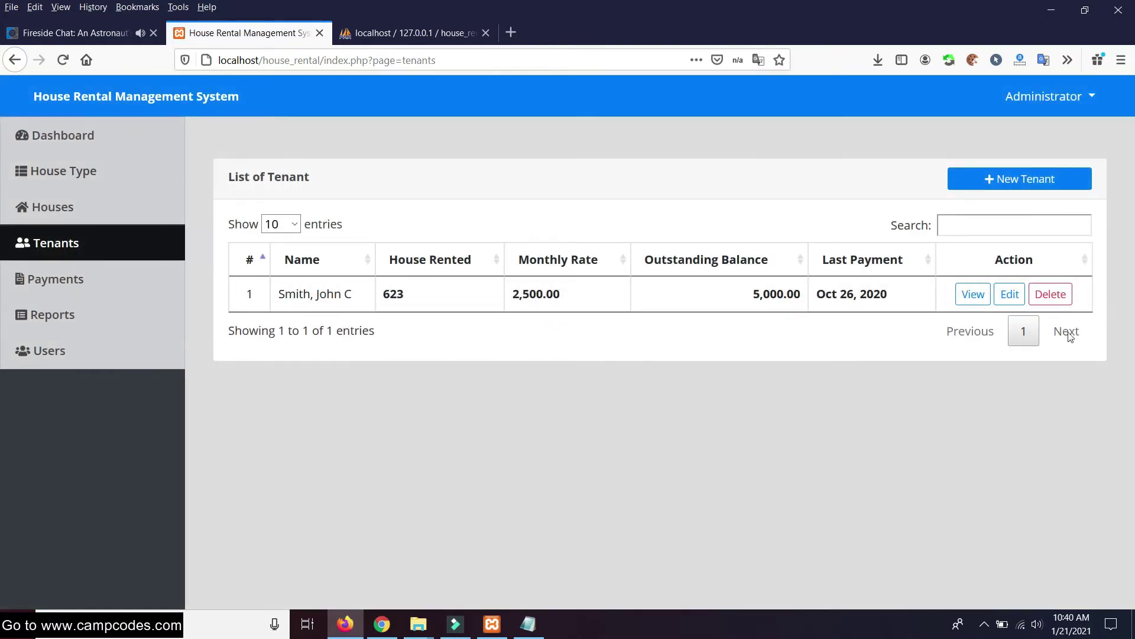
{"action": "left_click", "coordinate": [58, 148]}
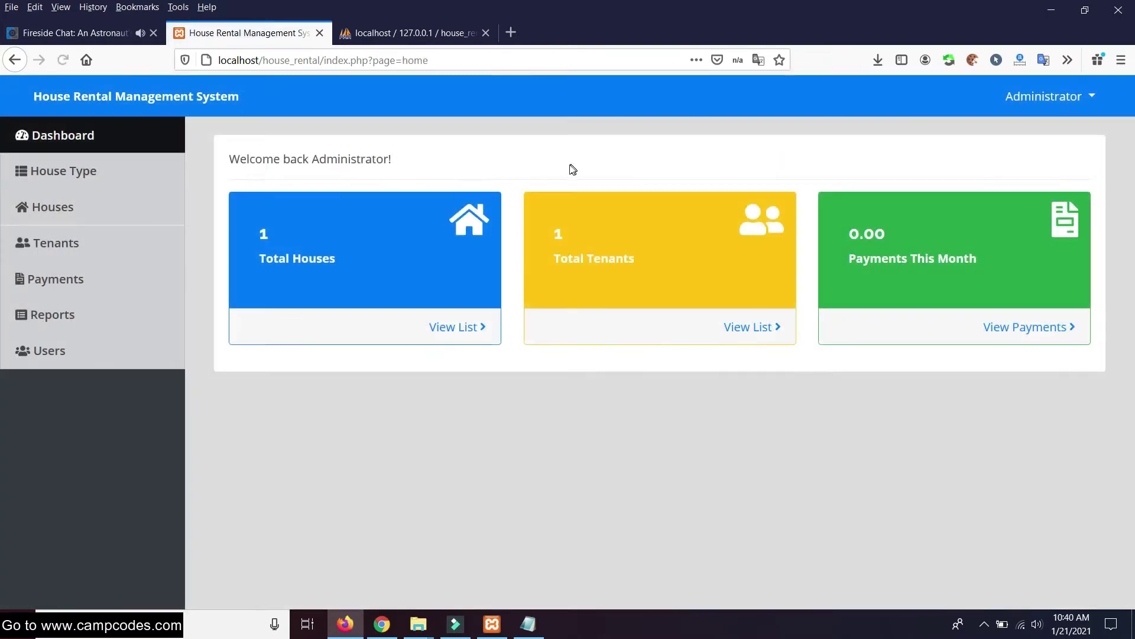
{"action": "left_click", "coordinate": [1028, 329]}
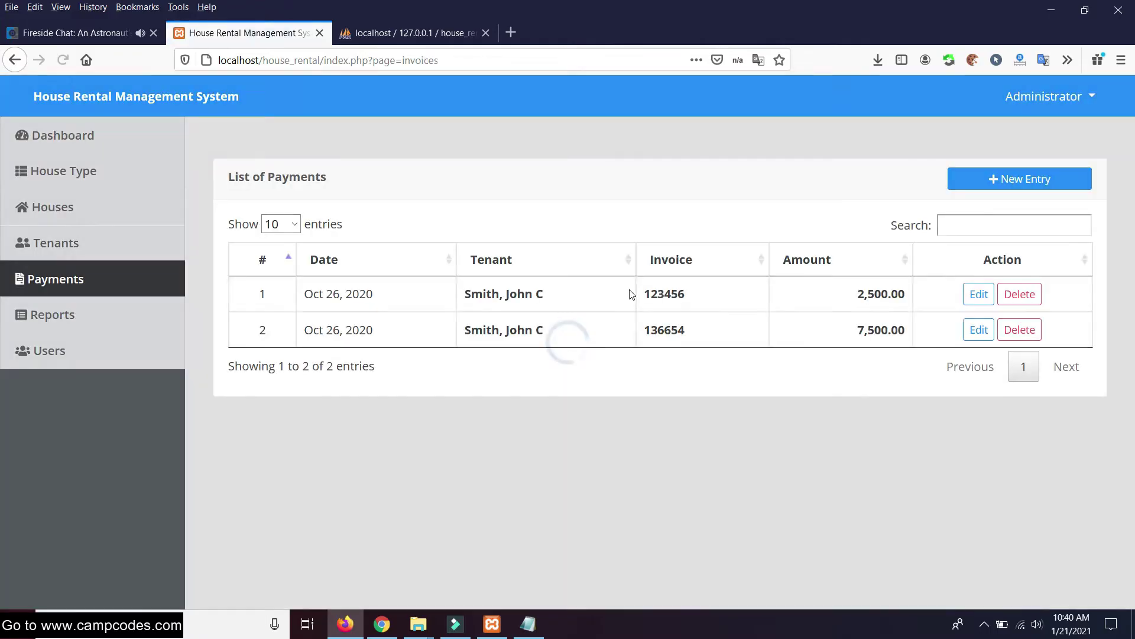
{"action": "left_click", "coordinate": [79, 137]}
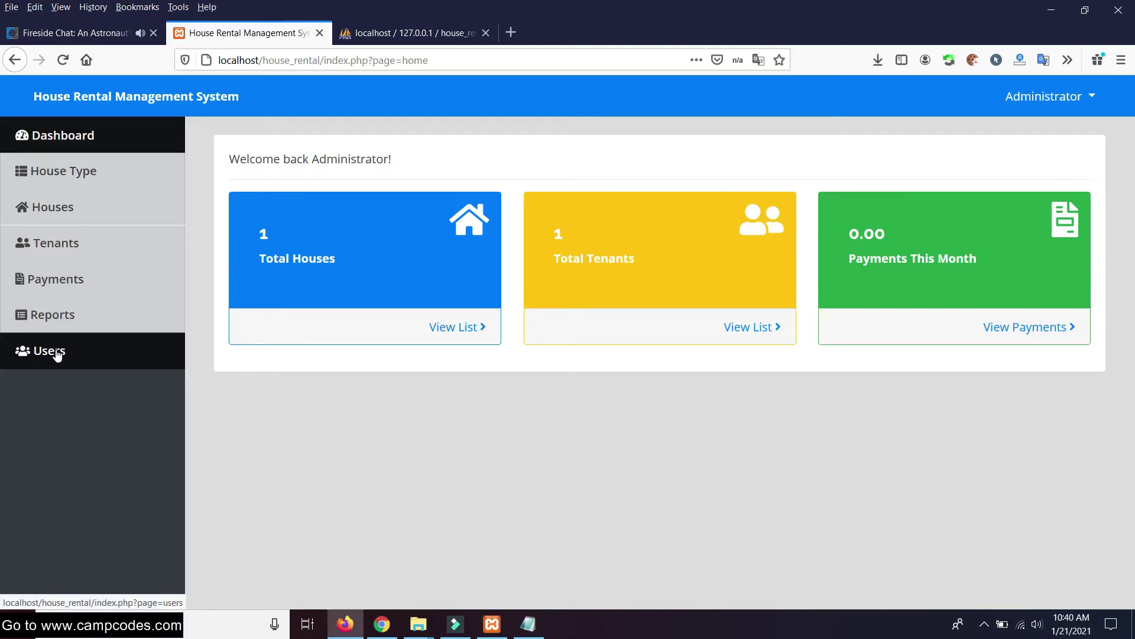
Open the Administrator account's edit form from Users and cancel it
{"action": "left_click", "coordinate": [56, 354]}
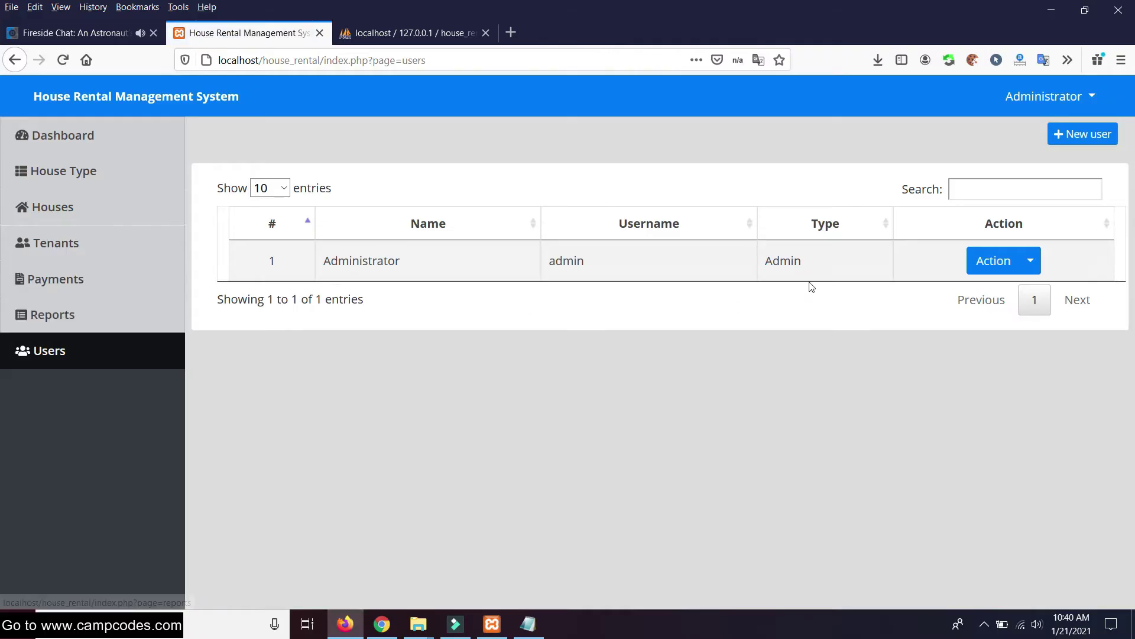
{"action": "left_click", "coordinate": [1008, 269]}
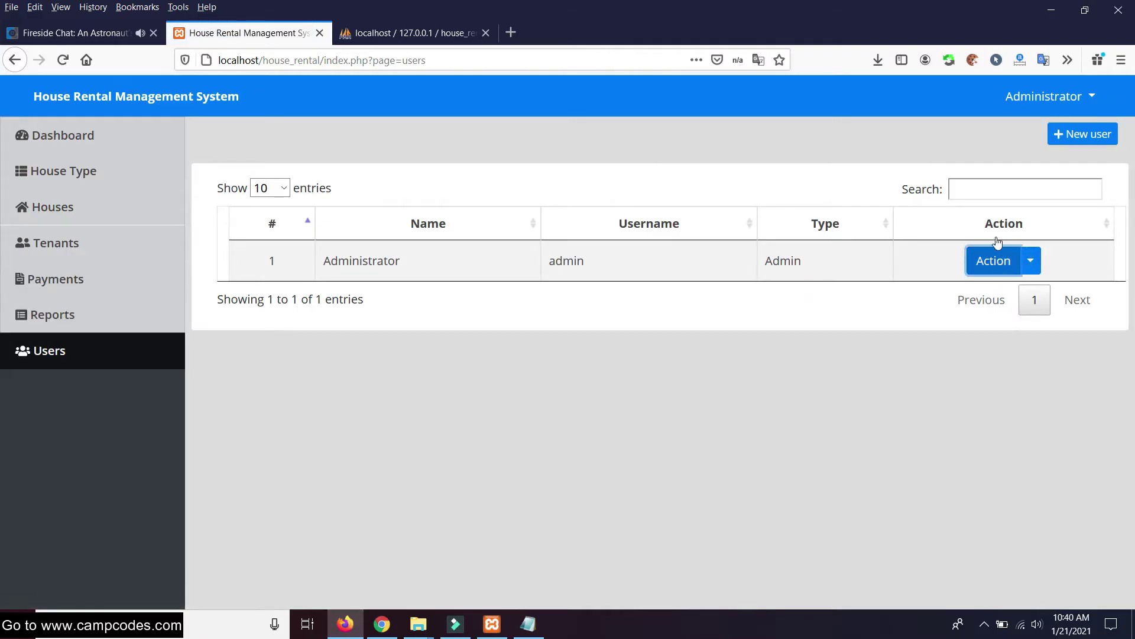
{"action": "left_click", "coordinate": [1032, 265]}
{"action": "left_click", "coordinate": [1039, 293]}
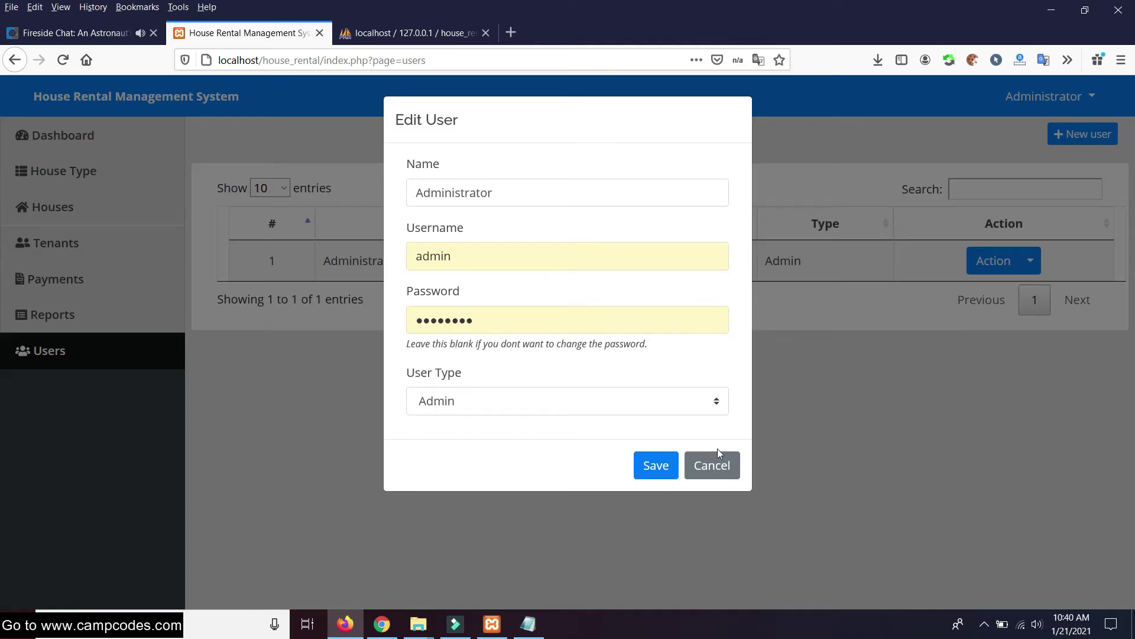
{"action": "left_click", "coordinate": [721, 466]}
Try saving a new Staff user, reusing its name as the username
{"action": "left_click", "coordinate": [1084, 134]}
{"action": "left_click", "coordinate": [416, 199]}
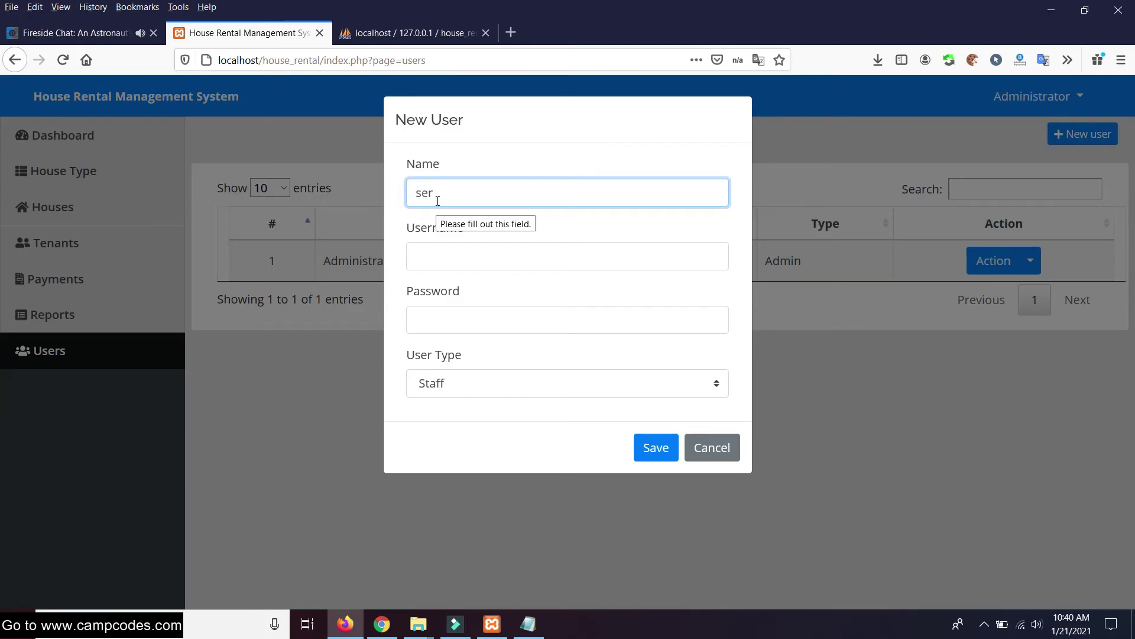
{"action": "key", "text": "ctrl+a"}
{"action": "key", "text": "ctrl+c"}
{"action": "left_click", "coordinate": [431, 256]}
{"action": "key", "text": "ctrl+v"}
{"action": "left_click", "coordinate": [464, 288]}
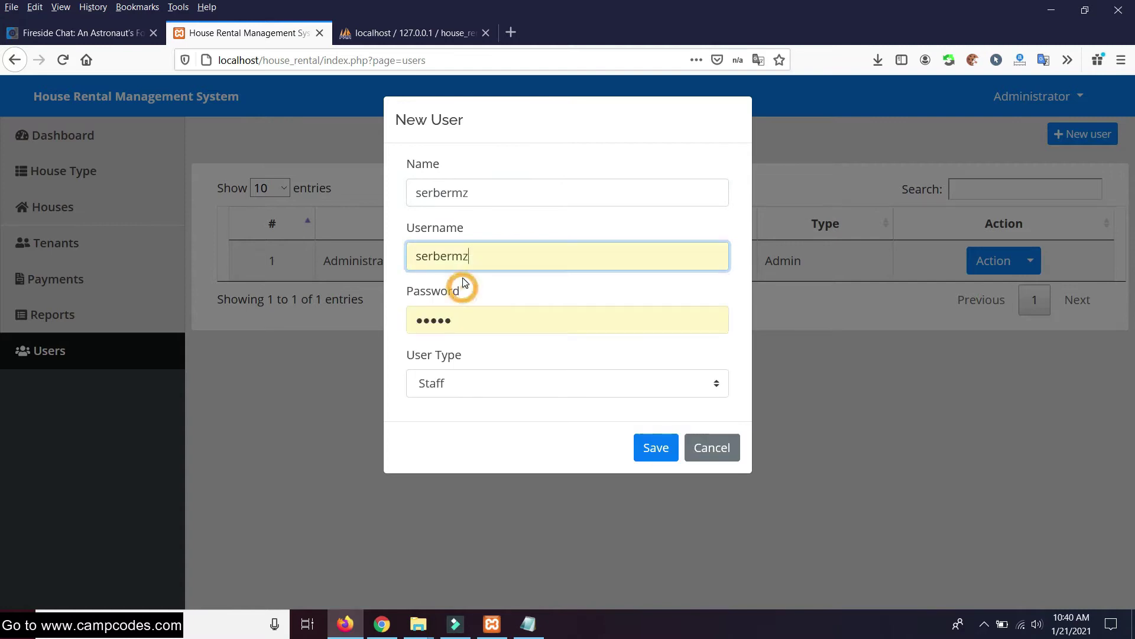
{"action": "left_click", "coordinate": [471, 386]}
{"action": "left_click", "coordinate": [448, 416]}
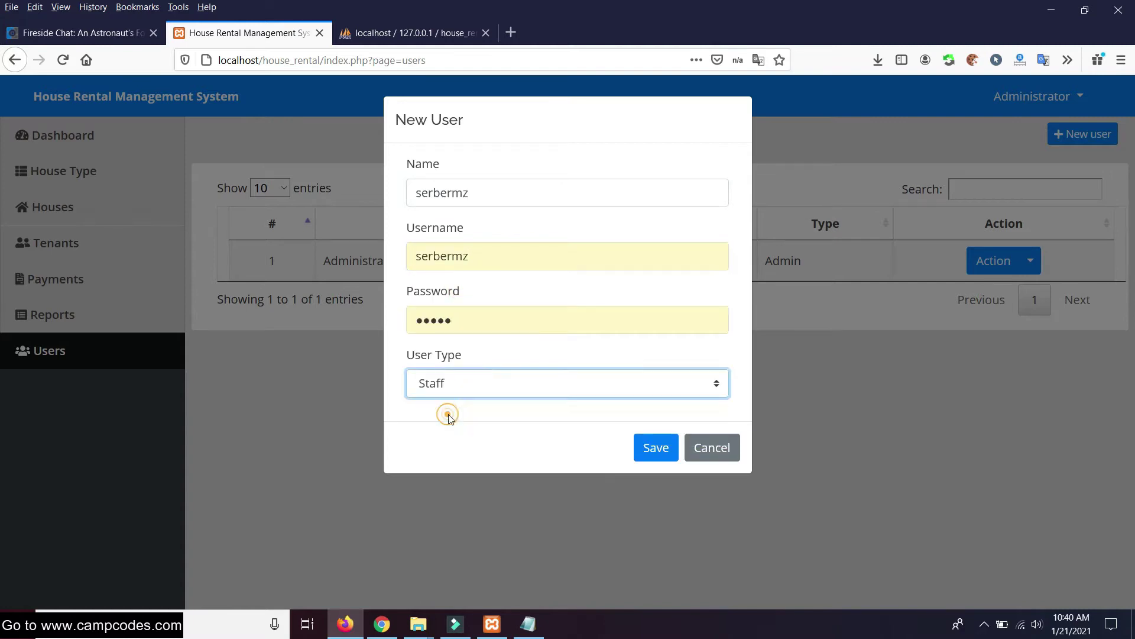
{"action": "left_click", "coordinate": [656, 449]}
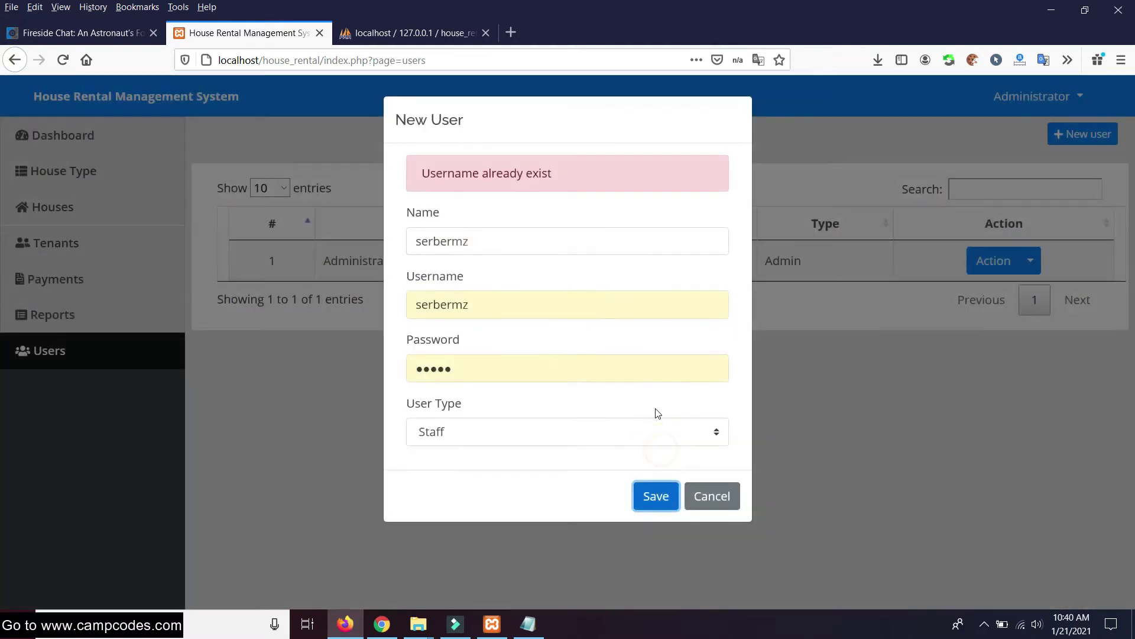
Retry with username 'sample', then cancel and go to the House Type list
{"action": "left_click", "coordinate": [497, 249]}
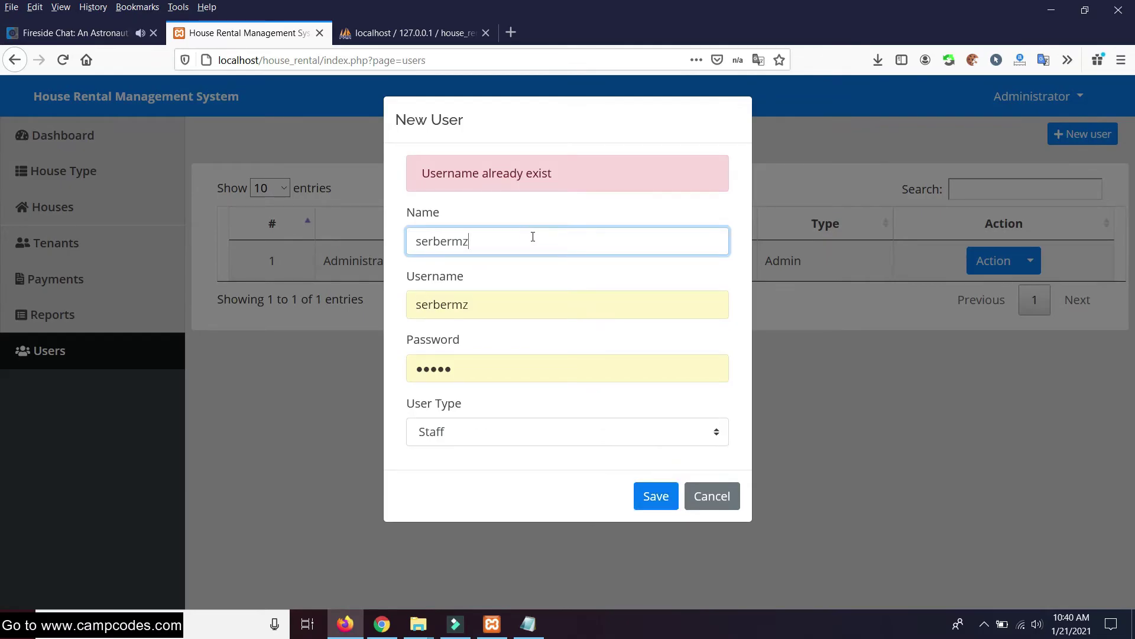
{"action": "double_click", "coordinate": [456, 306]}
{"action": "type", "text": "samp"}
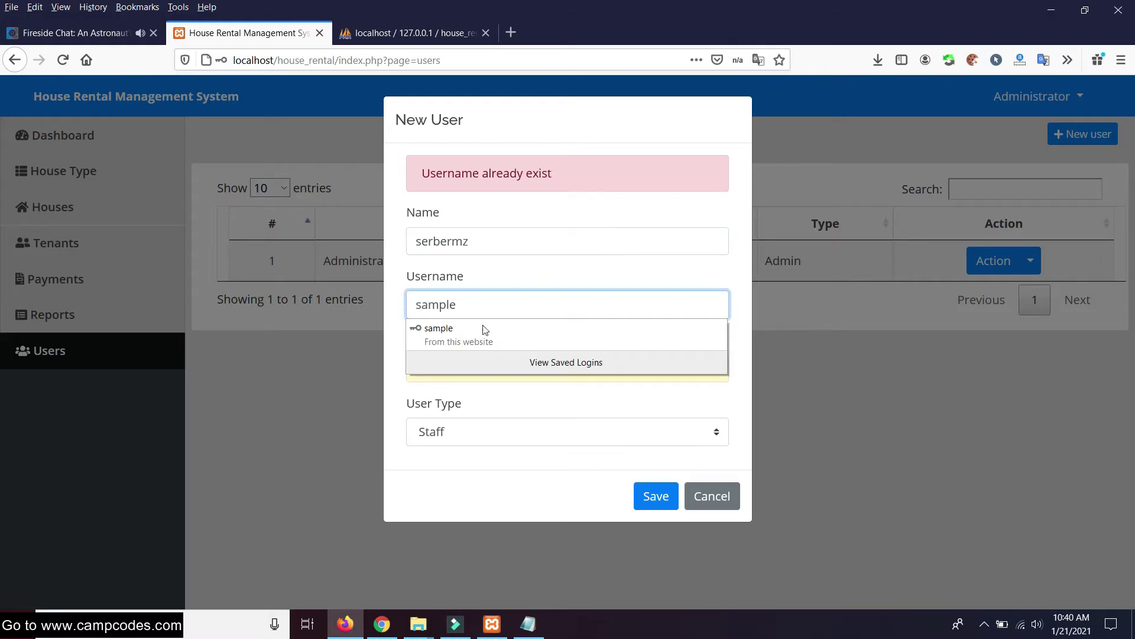
{"action": "type", "text": "le"}
{"action": "left_click", "coordinate": [484, 332]}
{"action": "left_click", "coordinate": [654, 496]}
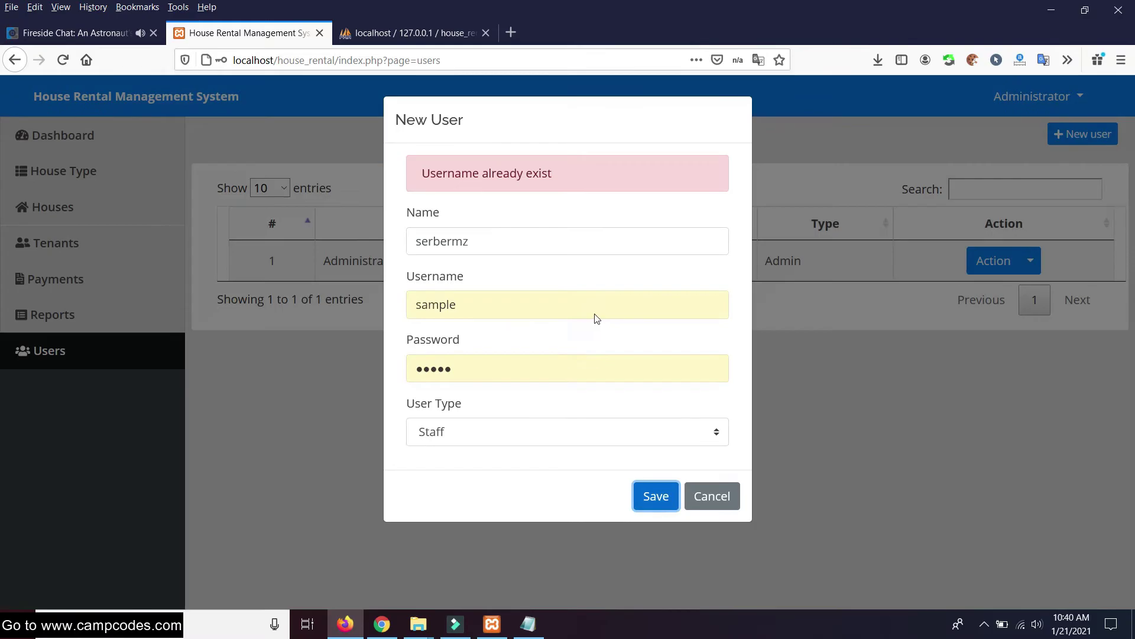
{"action": "left_click", "coordinate": [504, 236]}
{"action": "double_click", "coordinate": [462, 231]}
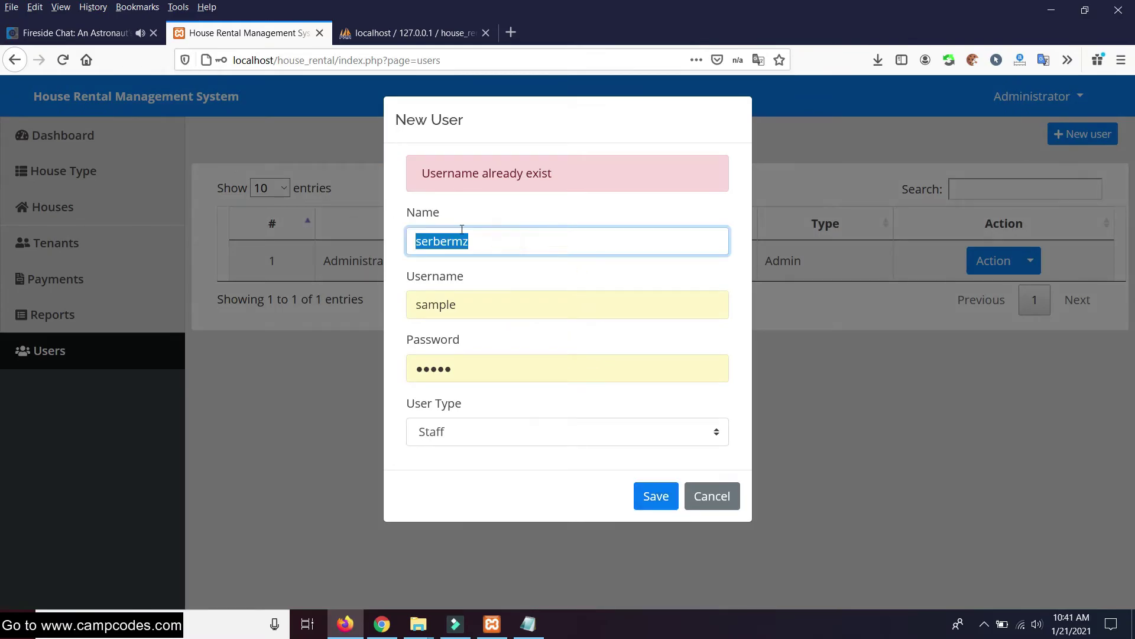
{"action": "left_click", "coordinate": [710, 494]}
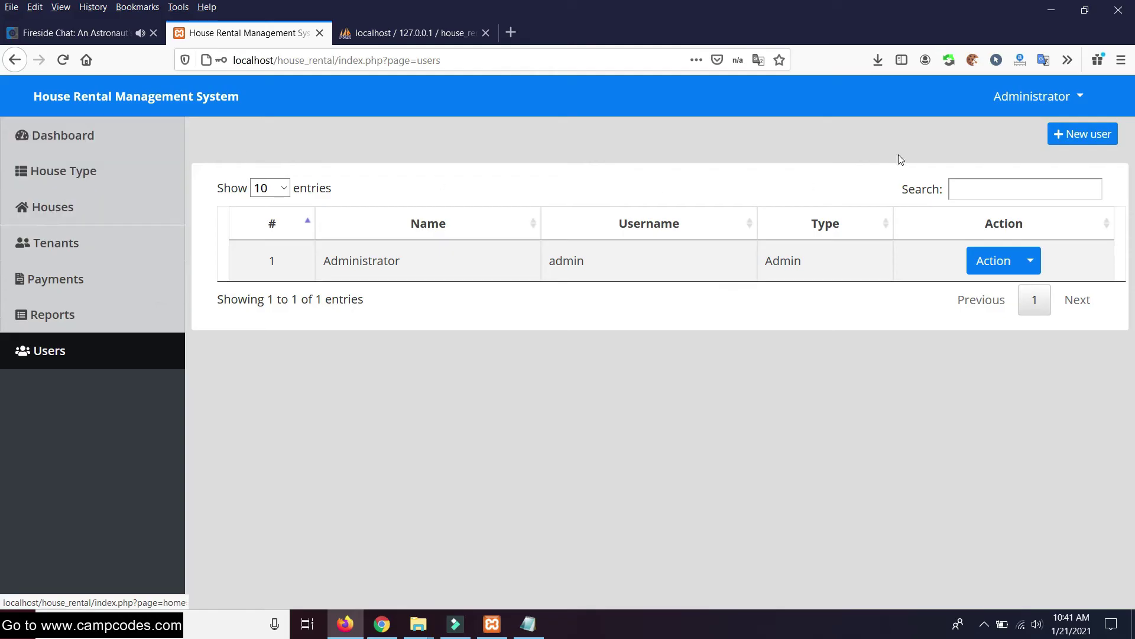
{"action": "left_click", "coordinate": [66, 147]}
{"action": "left_click", "coordinate": [81, 172]}
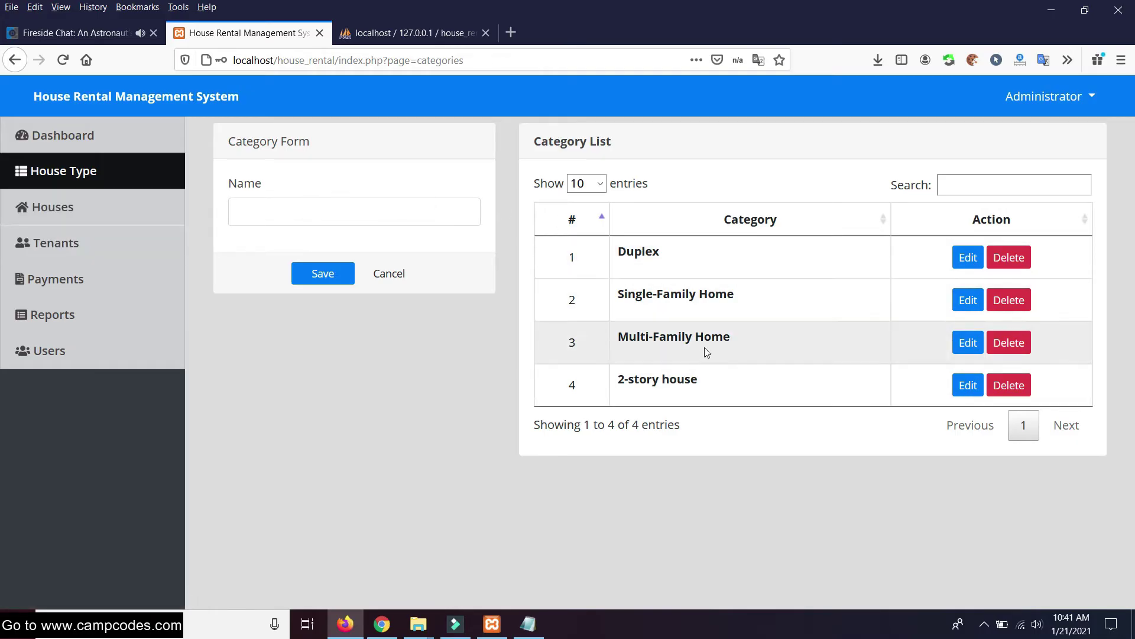
Add the house category 'Single Detached' and confirm it appears as row 5
{"action": "left_click", "coordinate": [304, 206]}
{"action": "type", "text": "Sing"}
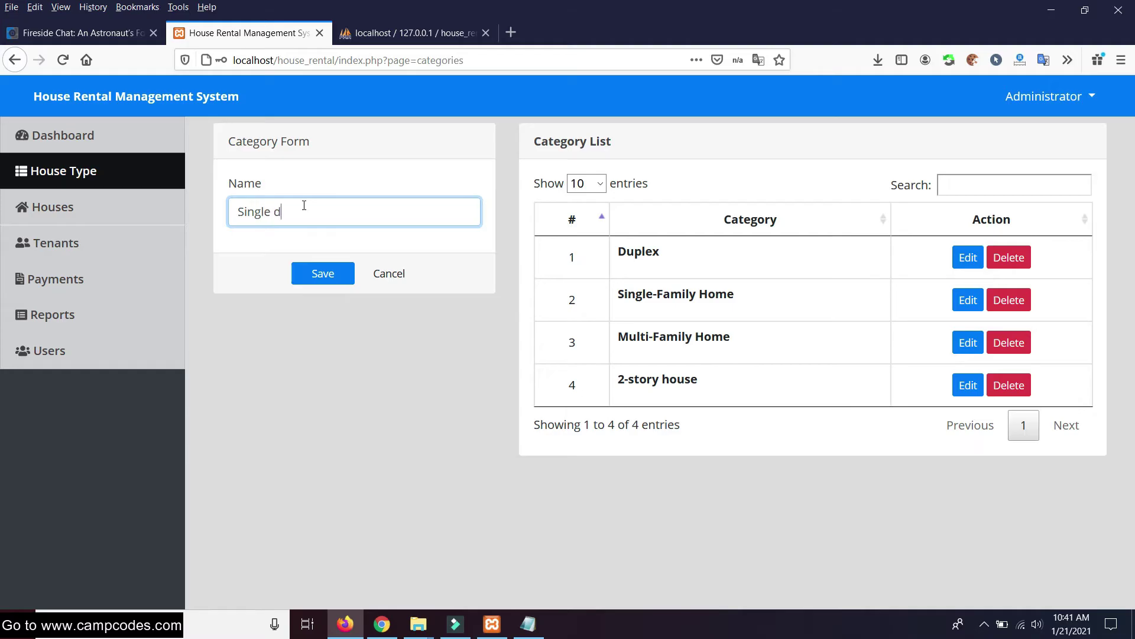
{"action": "type", "text": "le De"}
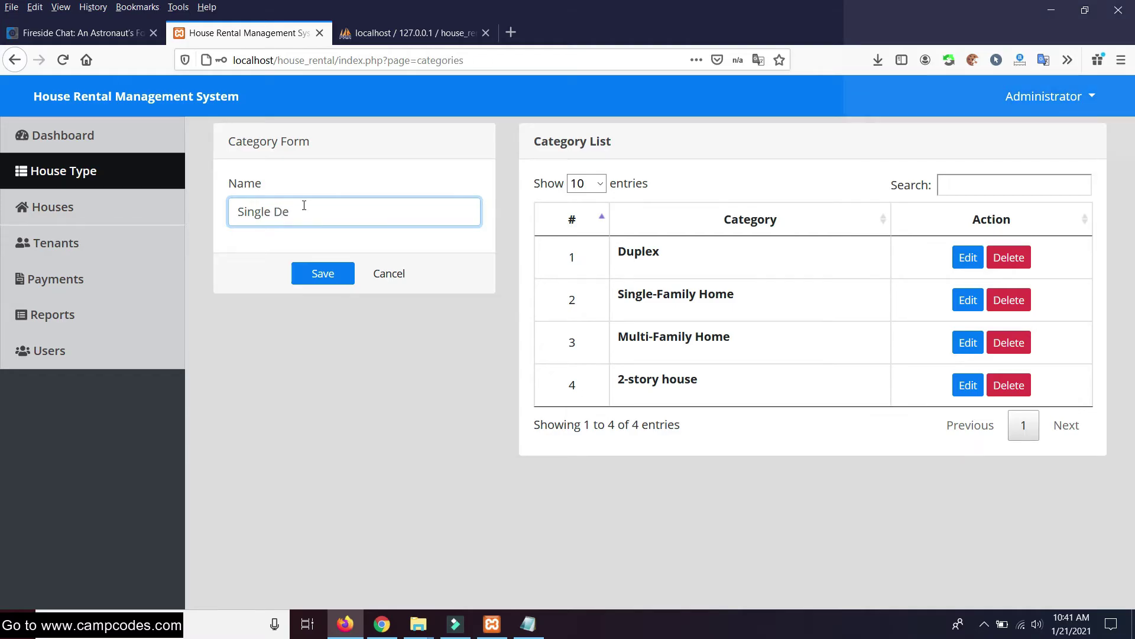
{"action": "type", "text": "tached"}
{"action": "left_click", "coordinate": [323, 273]}
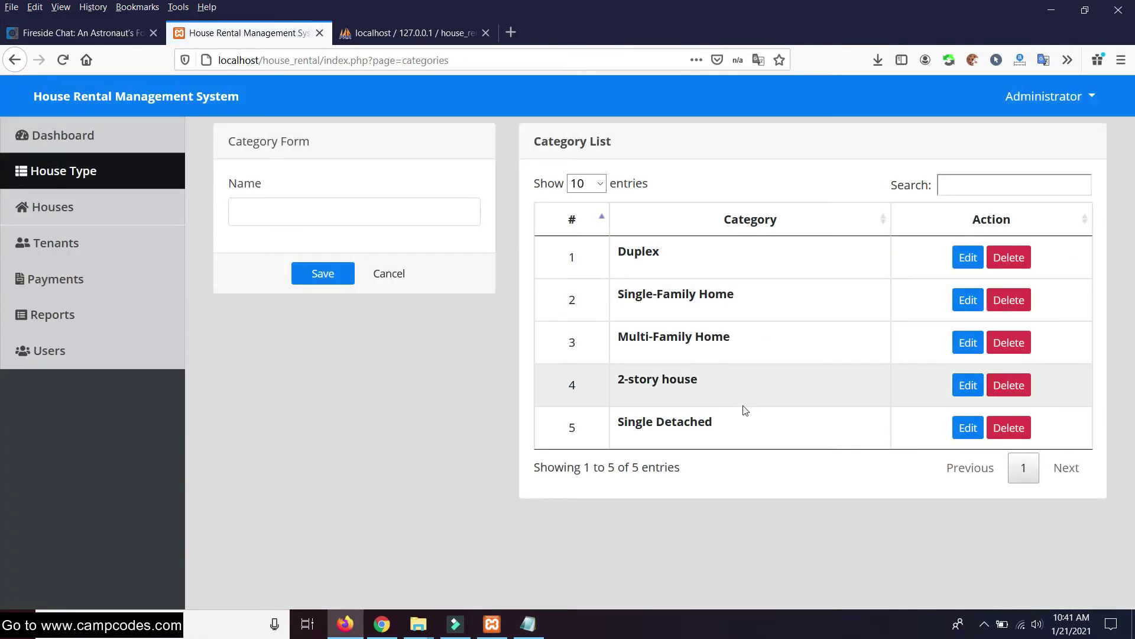
{"action": "left_click_drag", "start_coordinate": [737, 418], "coordinate": [618, 421]}
{"action": "left_click", "coordinate": [328, 215]}
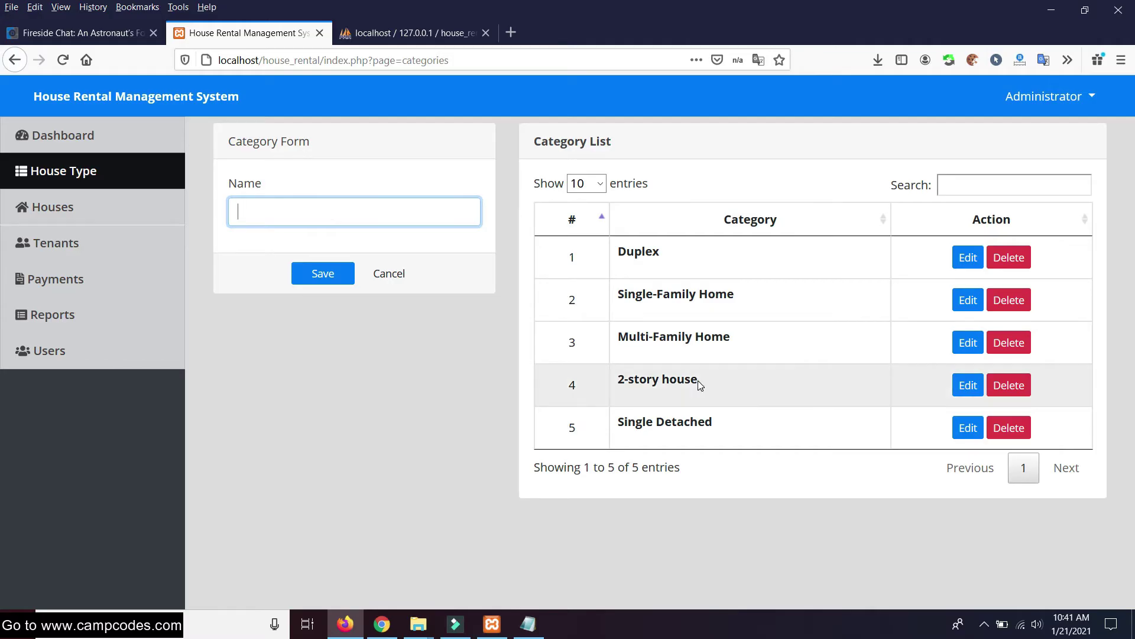
{"action": "left_click_drag", "start_coordinate": [753, 424], "coordinate": [620, 421]}
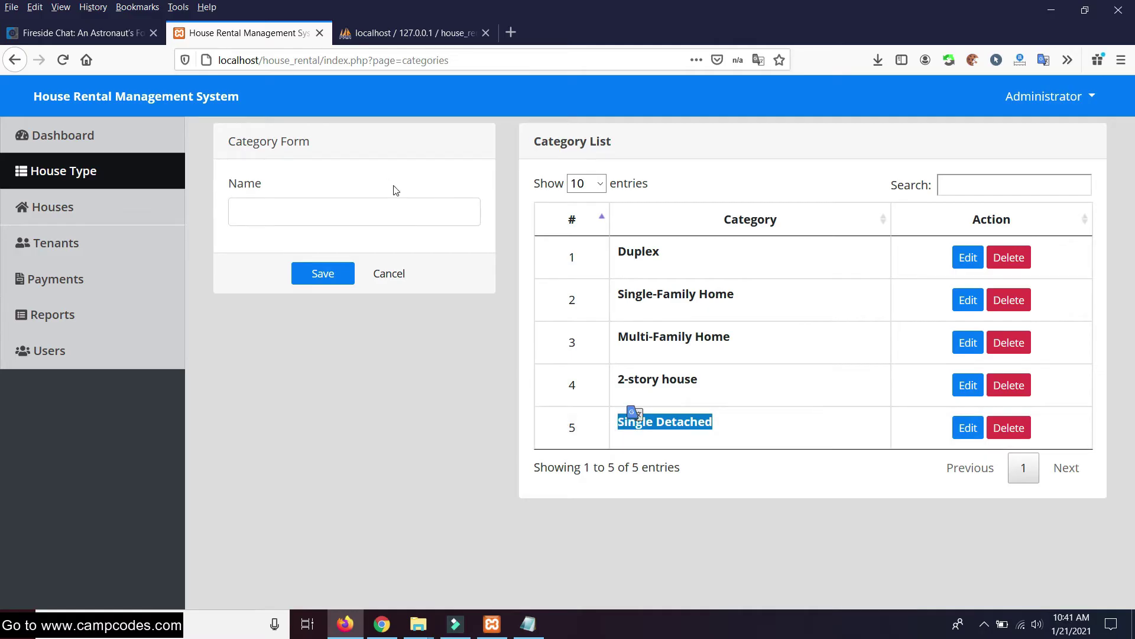
{"action": "left_click", "coordinate": [104, 214]}
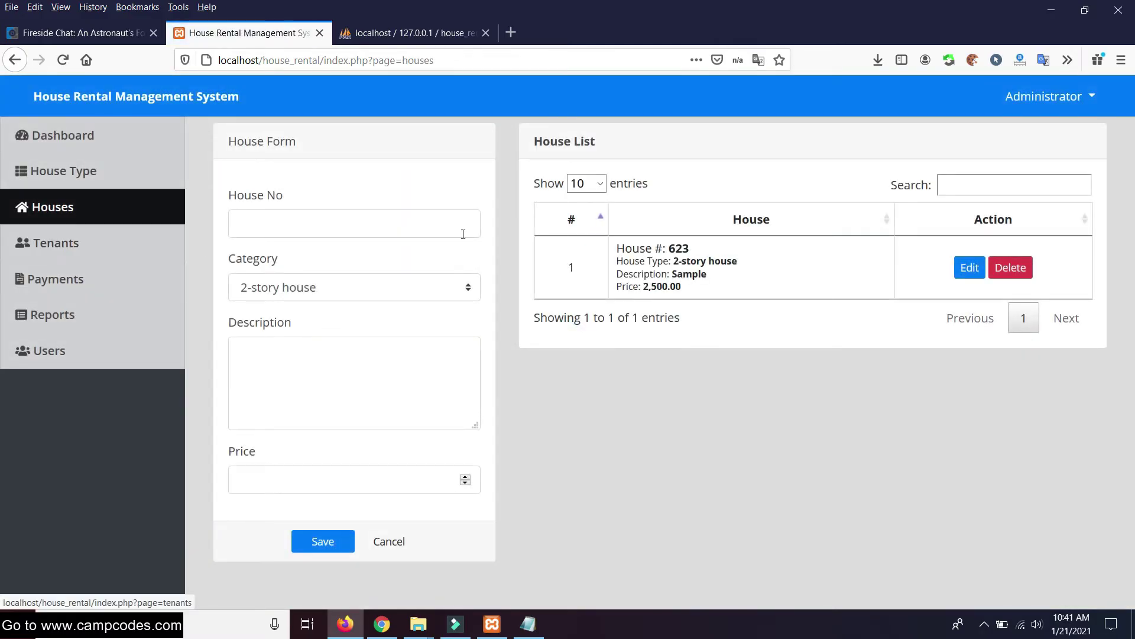
Add house 624, Single Detached, described 'Block 4, Lot 2', priced 10000
{"action": "left_click", "coordinate": [357, 230]}
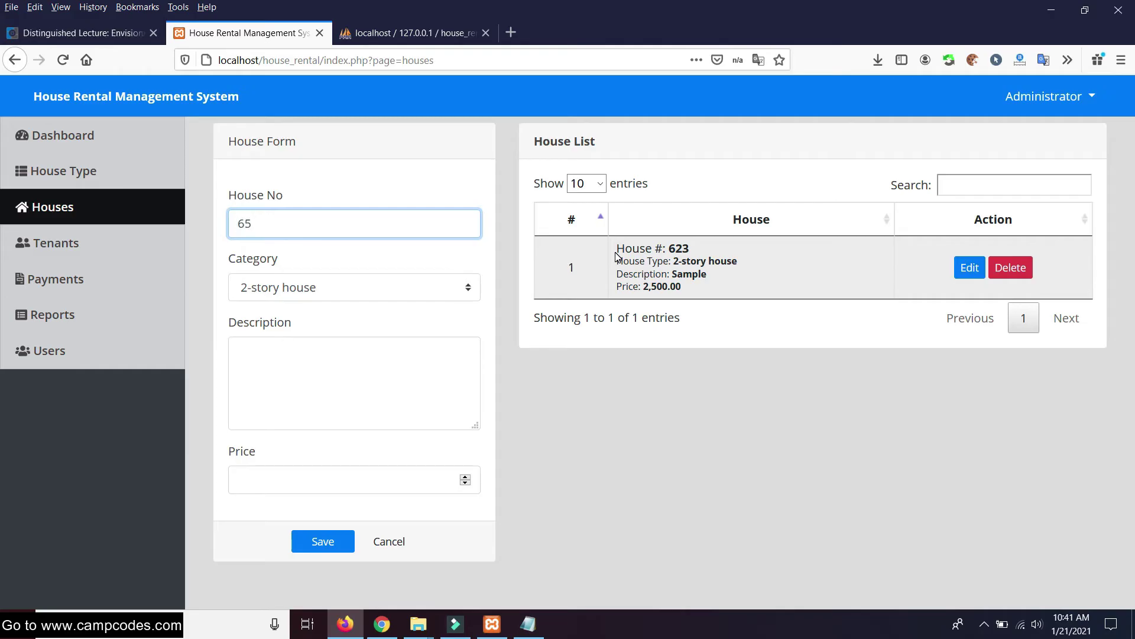
{"action": "left_click", "coordinate": [378, 359]}
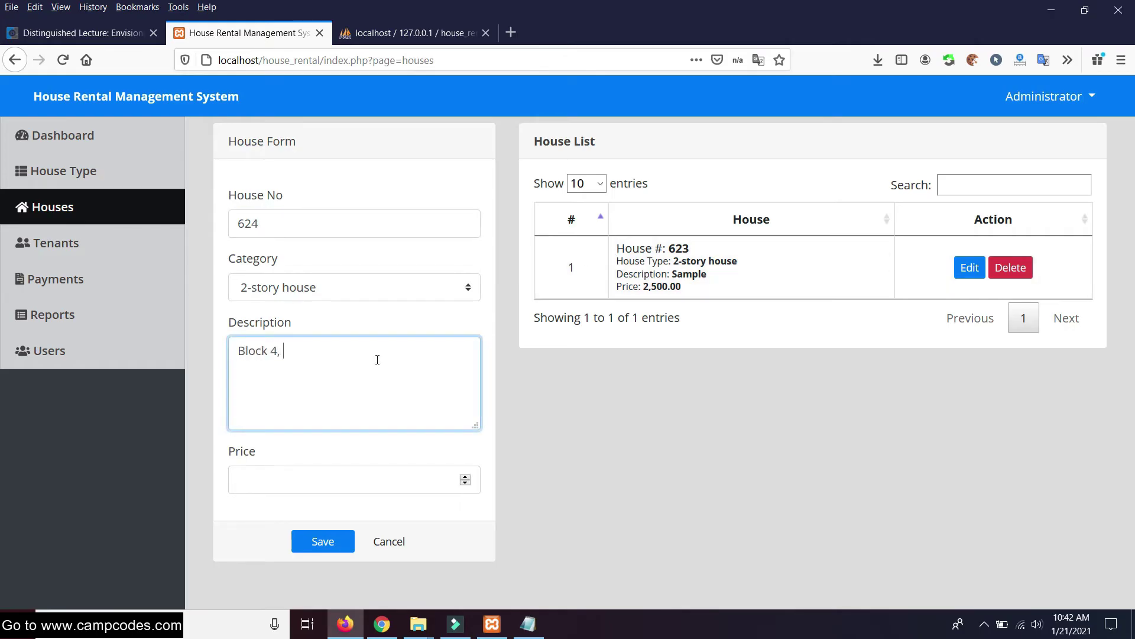
{"action": "left_click", "coordinate": [376, 296]}
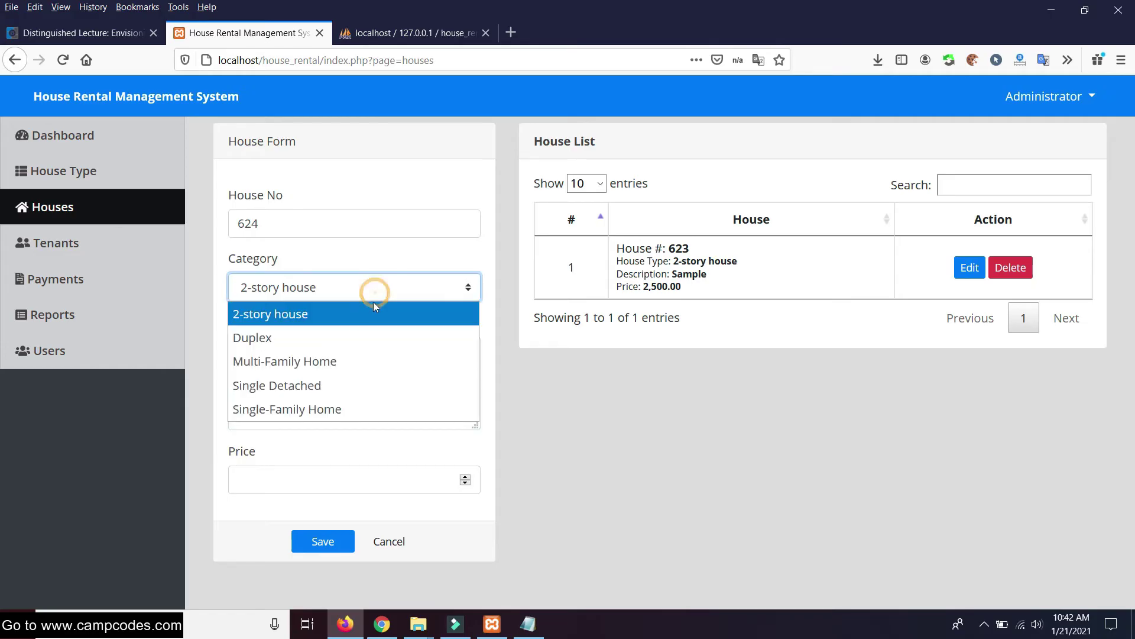
{"action": "left_click", "coordinate": [308, 385]}
{"action": "left_click", "coordinate": [435, 479]}
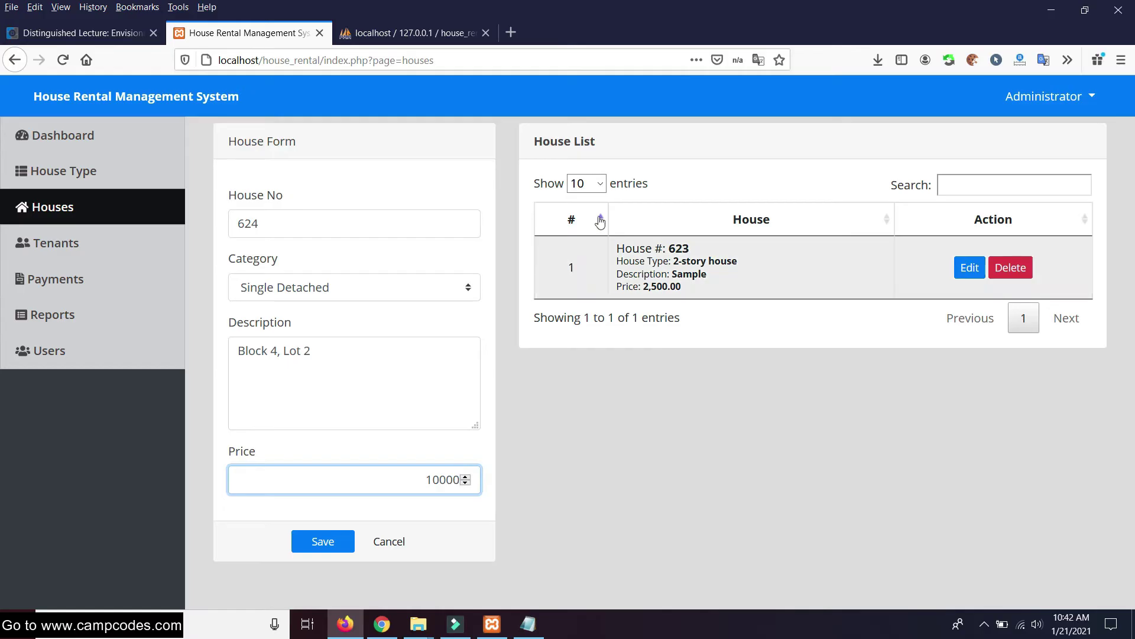
{"action": "left_click", "coordinate": [318, 548]}
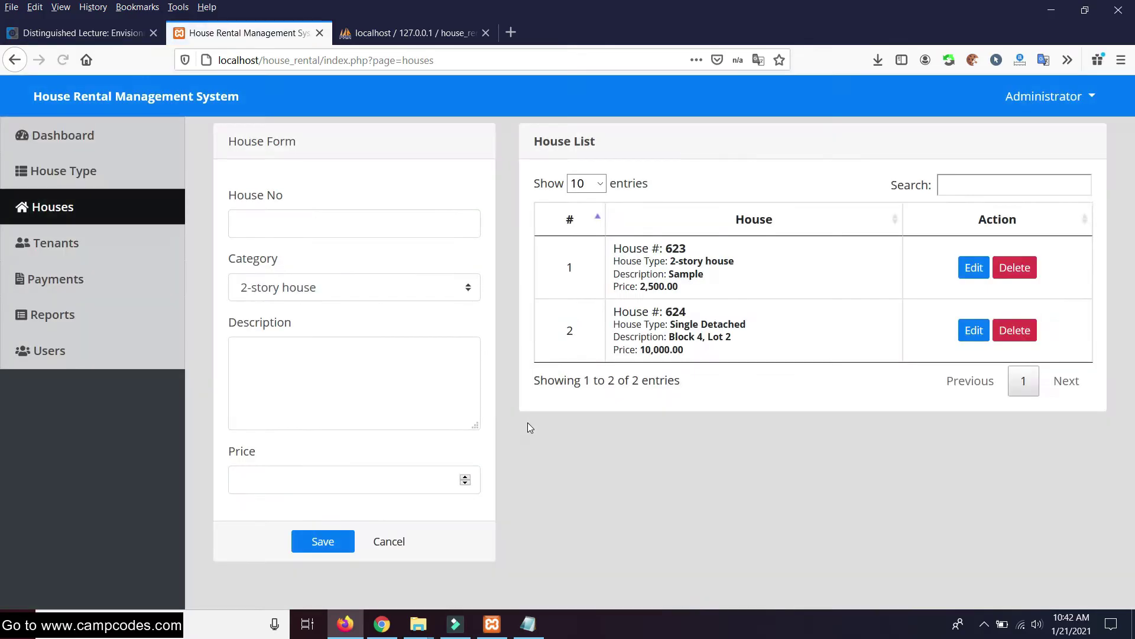
Try searching the house list for 'hpu' and 'sin', then clear the search
{"action": "left_click_drag", "start_coordinate": [716, 303], "coordinate": [662, 302]}
{"action": "left_click", "coordinate": [1014, 179]}
{"action": "type", "text": "hpu"}
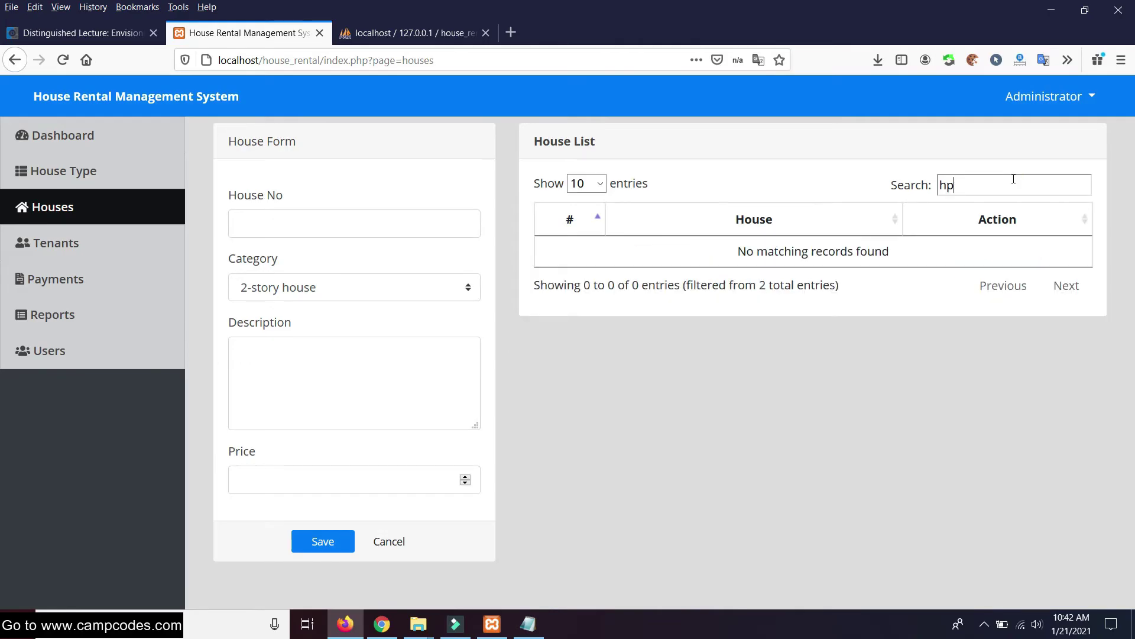
{"action": "key", "text": "BackSpace"}
{"action": "key", "text": "BackSpace"}
{"action": "type", "text": "sin"}
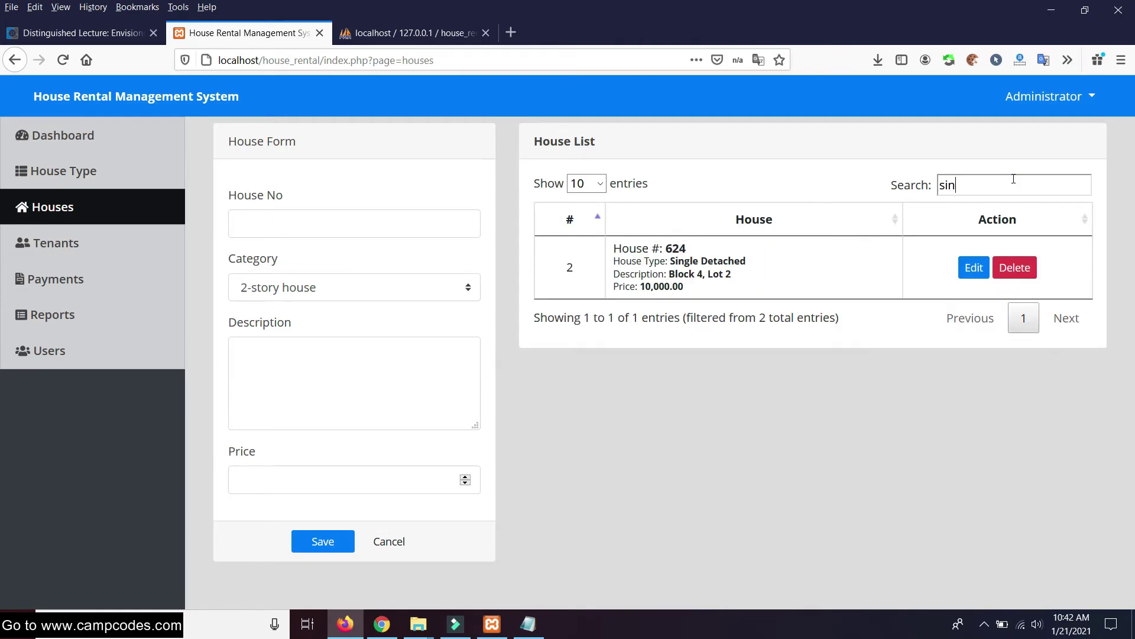
{"action": "key", "text": "BackSpace"}
{"action": "key", "text": "BackSpace"}
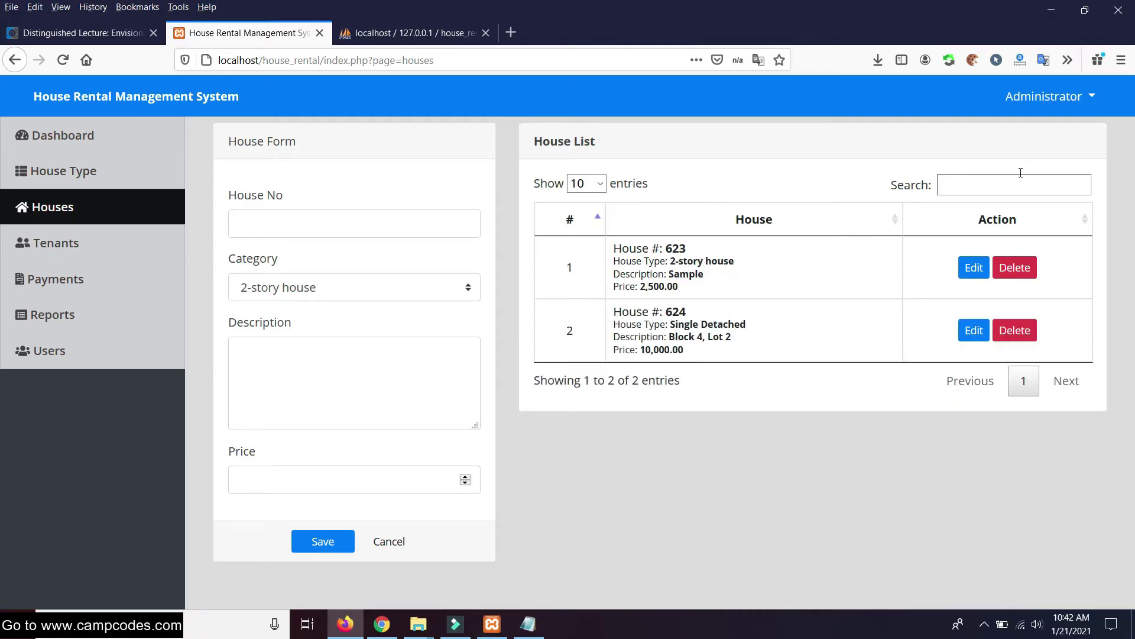
{"action": "left_click_drag", "start_coordinate": [748, 325], "coordinate": [675, 329]}
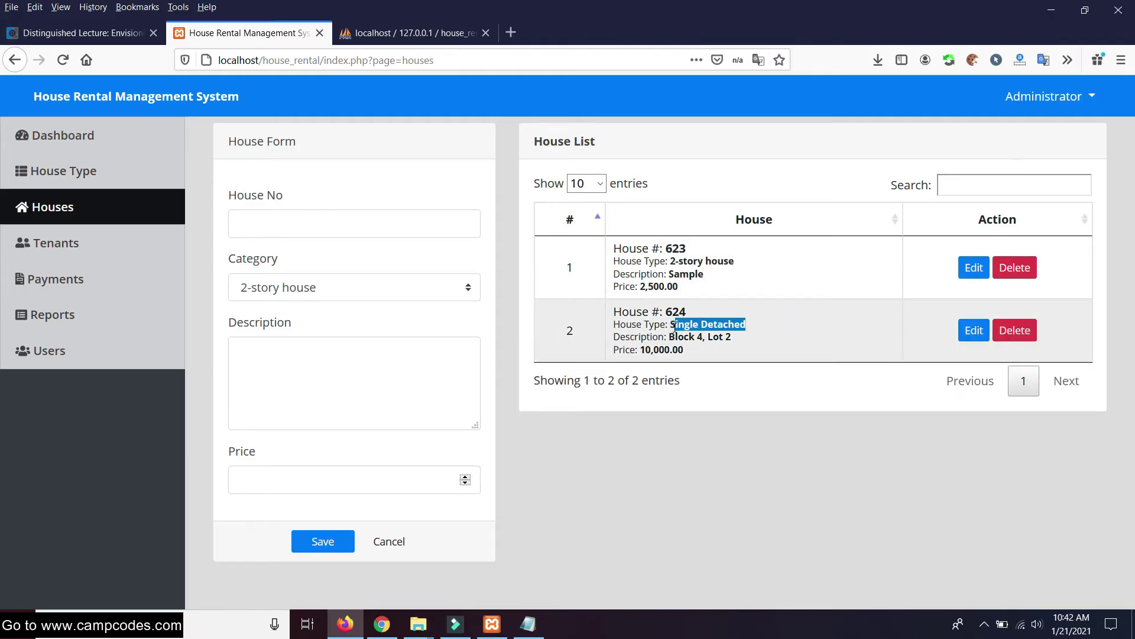
{"action": "left_click", "coordinate": [733, 424]}
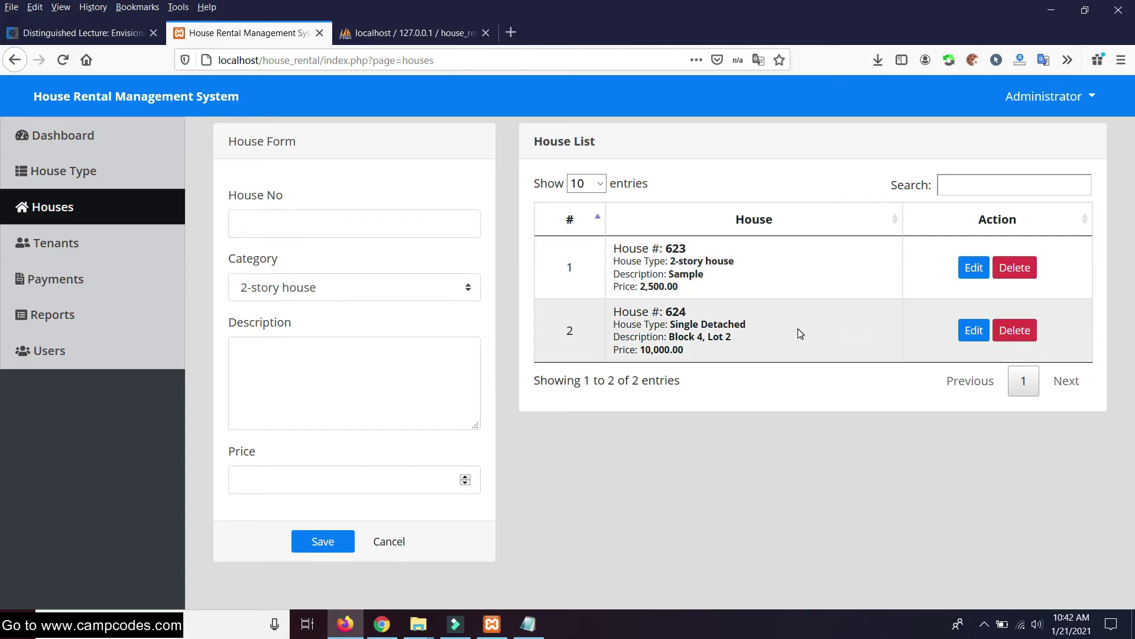
Try changing house 624's price to 5000, cancel after the duplicate error, and open Tenants
{"action": "left_click", "coordinate": [967, 330]}
{"action": "double_click", "coordinate": [418, 468]}
{"action": "type", "text": "5000"}
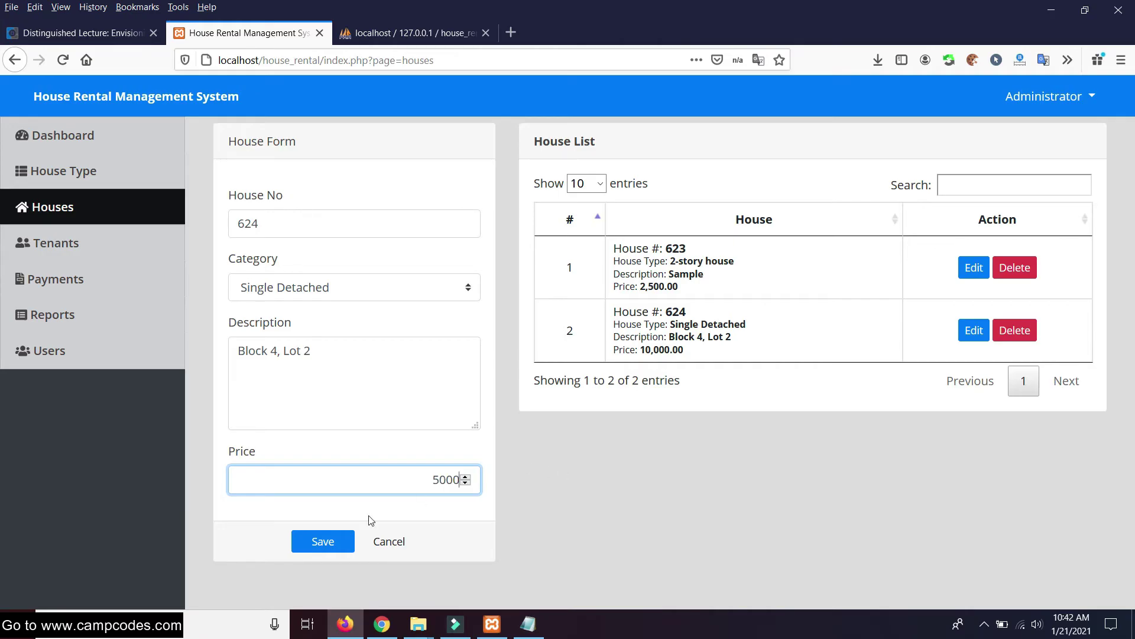
{"action": "left_click", "coordinate": [323, 541]}
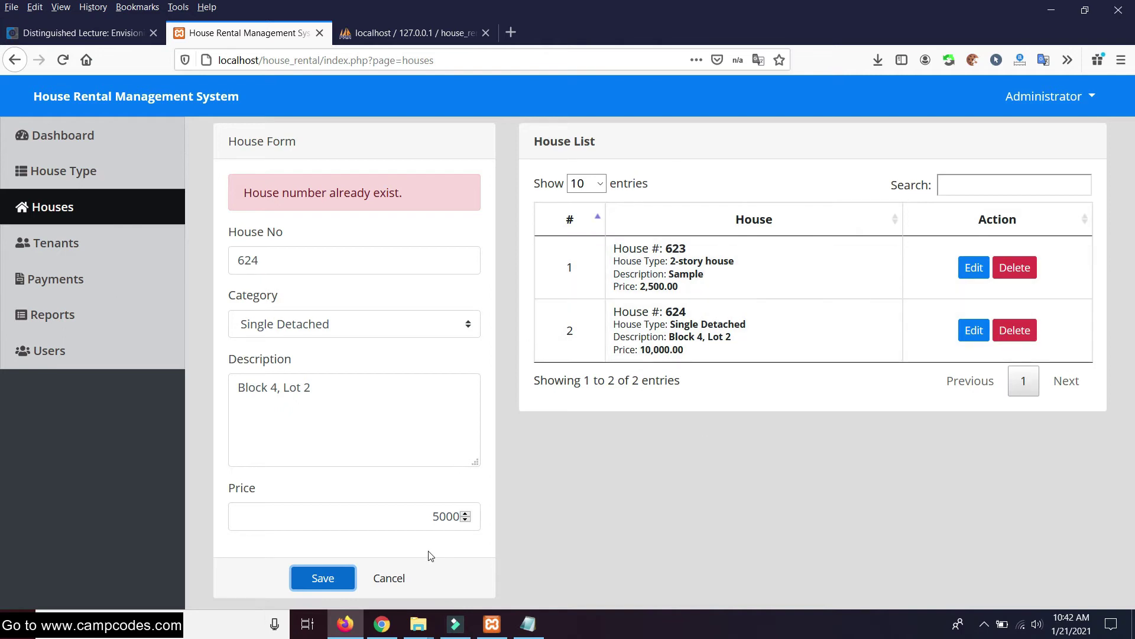
{"action": "left_click", "coordinate": [412, 572]}
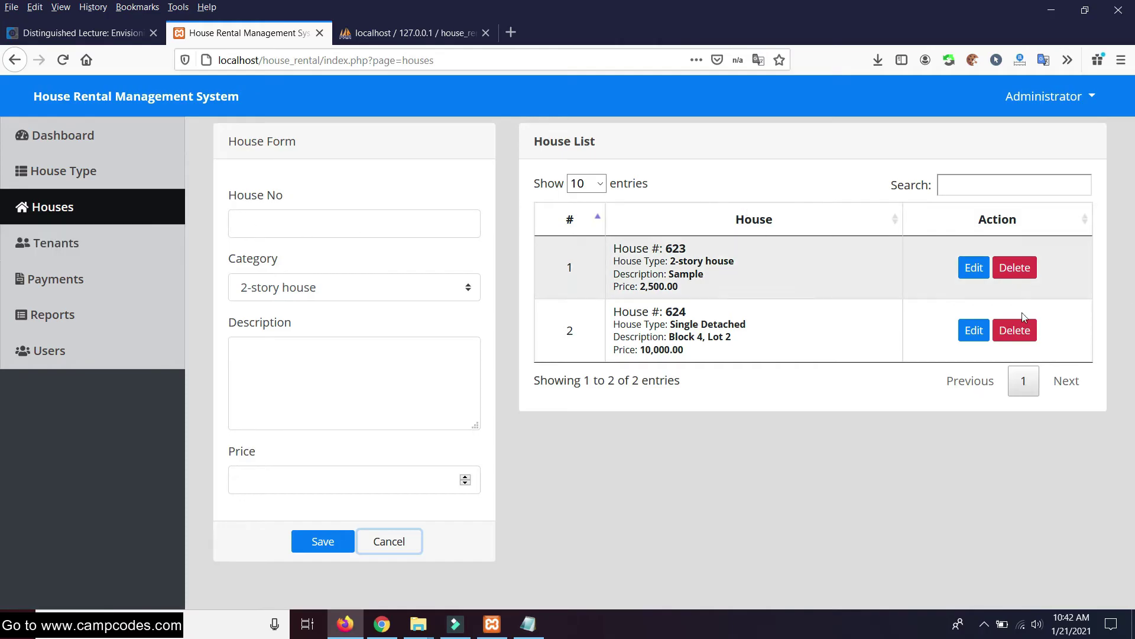
{"action": "left_click", "coordinate": [108, 231]}
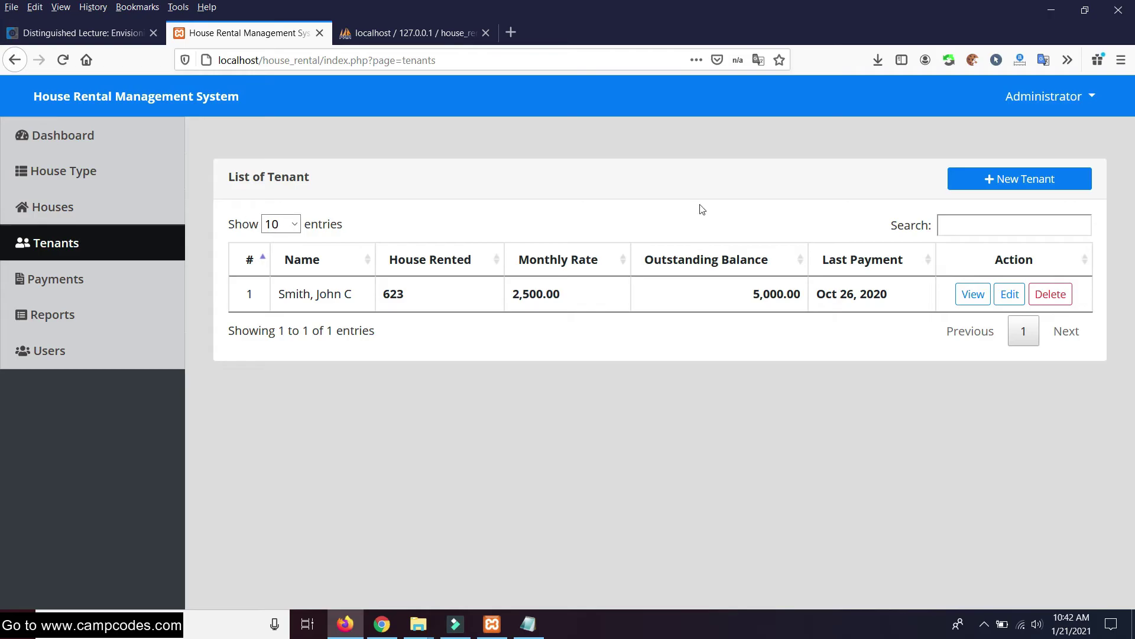
Start a new tenant and enter the tenant's last, first and middle names and e-mail
{"action": "left_click", "coordinate": [984, 179]}
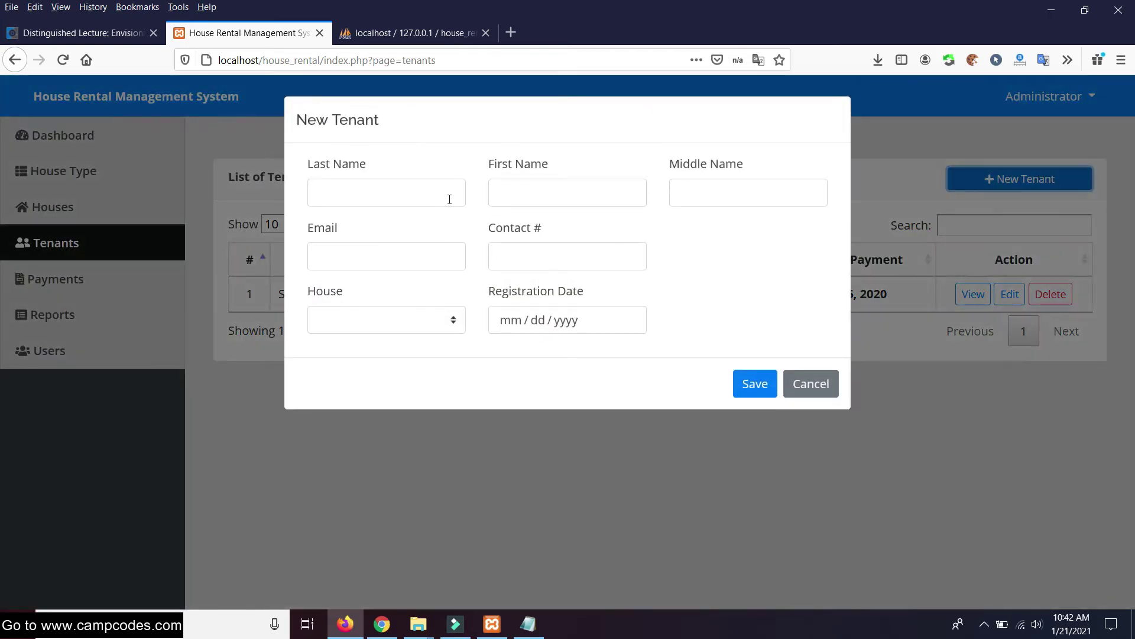
{"action": "left_click", "coordinate": [342, 183]}
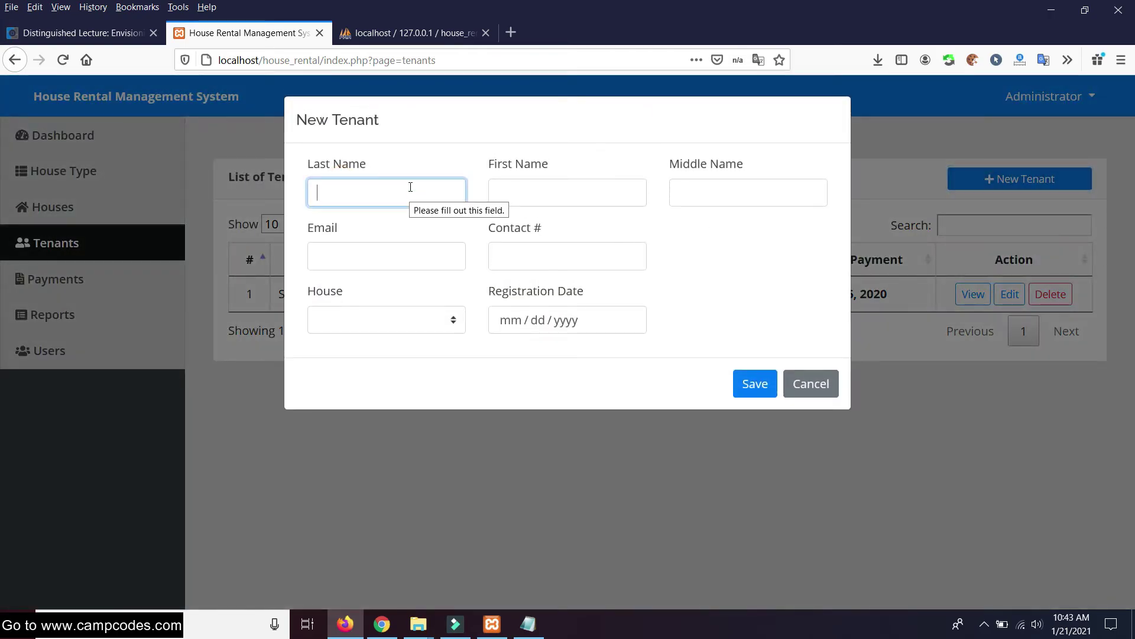
{"action": "key", "text": "Tab"}
{"action": "key", "text": "Tab"}
{"action": "left_click", "coordinate": [375, 258]}
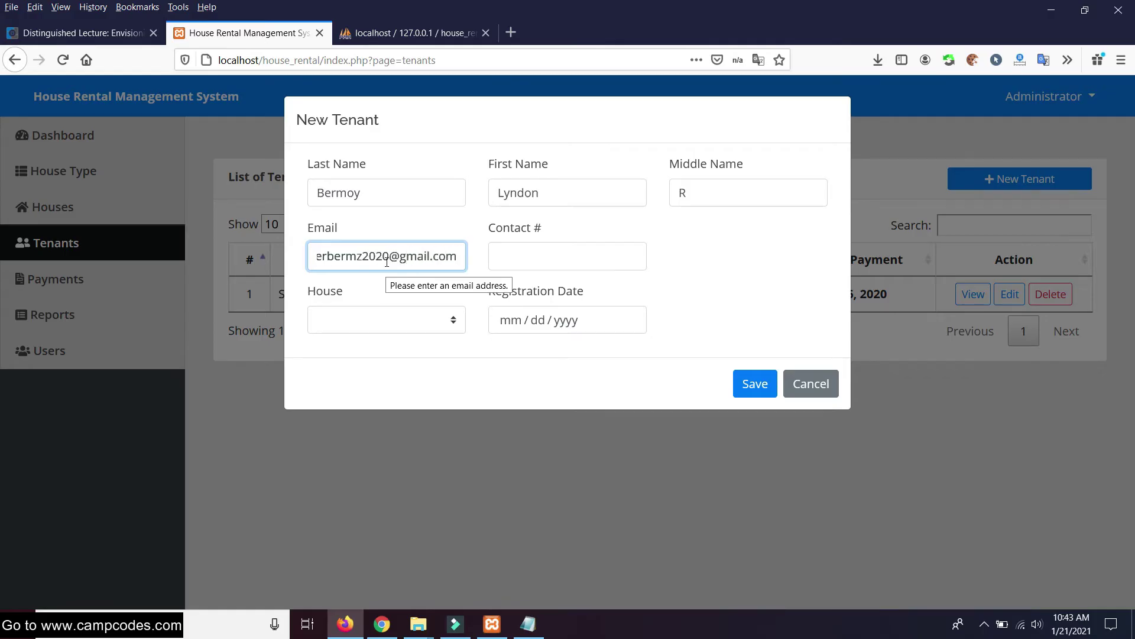
Assign house 624, set the registration date to 01/21/2021, and save the tenant
{"action": "left_click", "coordinate": [498, 255]}
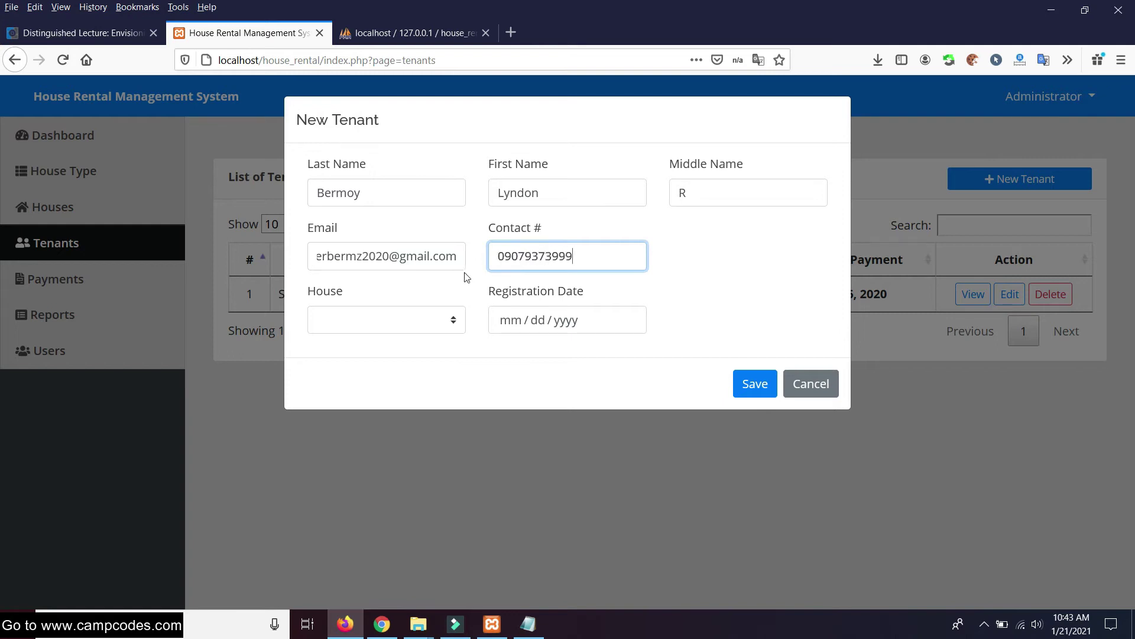
{"action": "left_click", "coordinate": [413, 320]}
{"action": "left_click", "coordinate": [367, 369]}
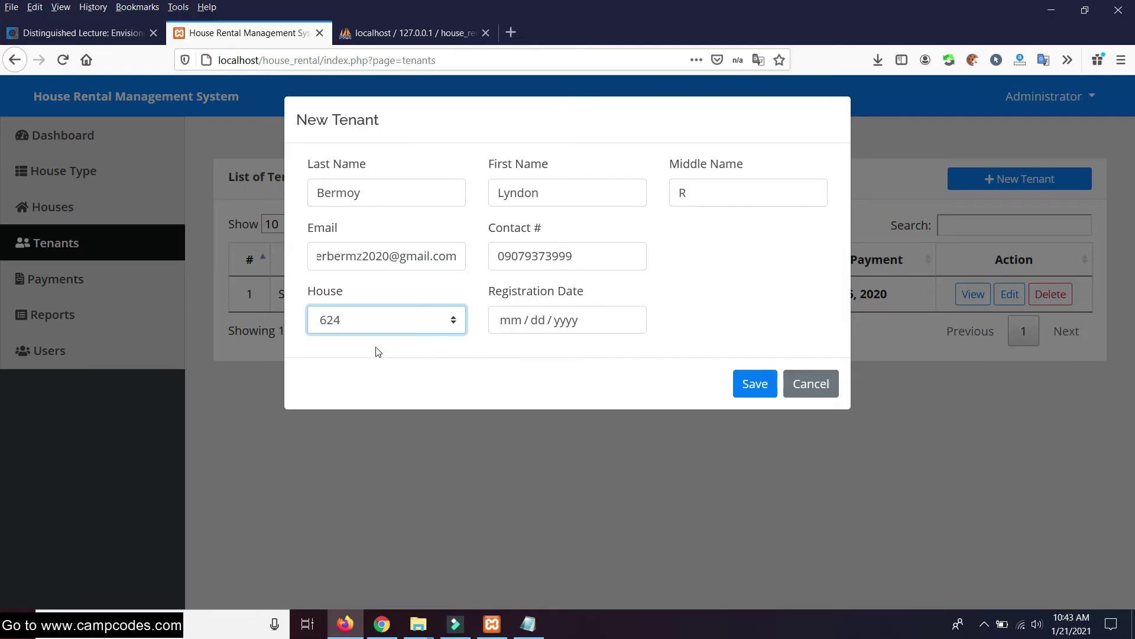
{"action": "left_click", "coordinate": [567, 320]}
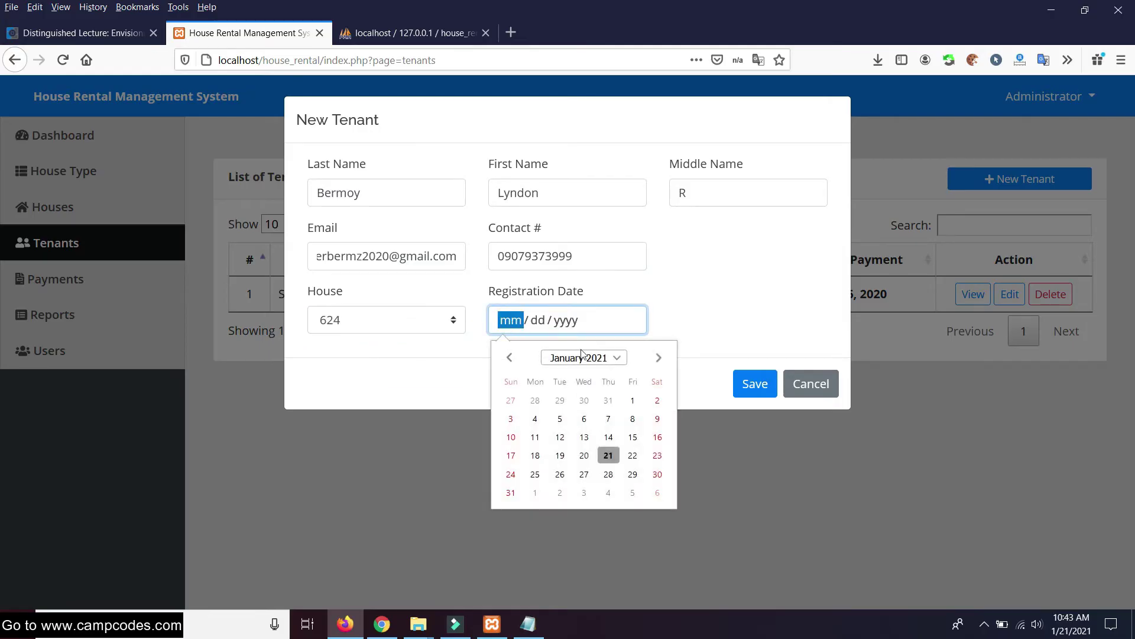
{"action": "left_click", "coordinate": [609, 457]}
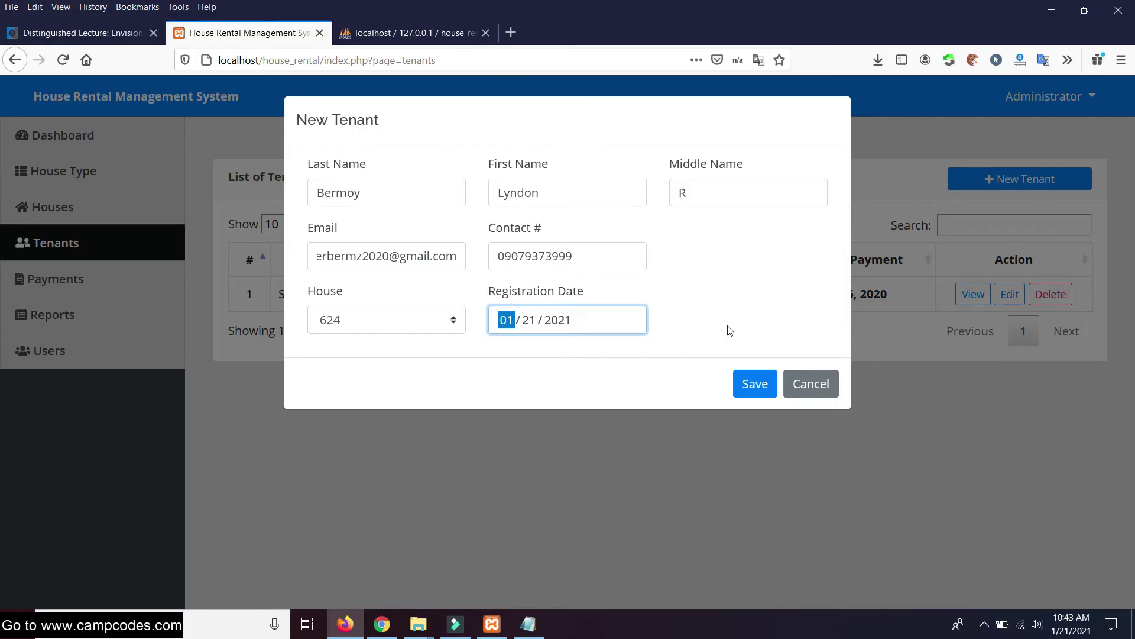
{"action": "left_click", "coordinate": [757, 390]}
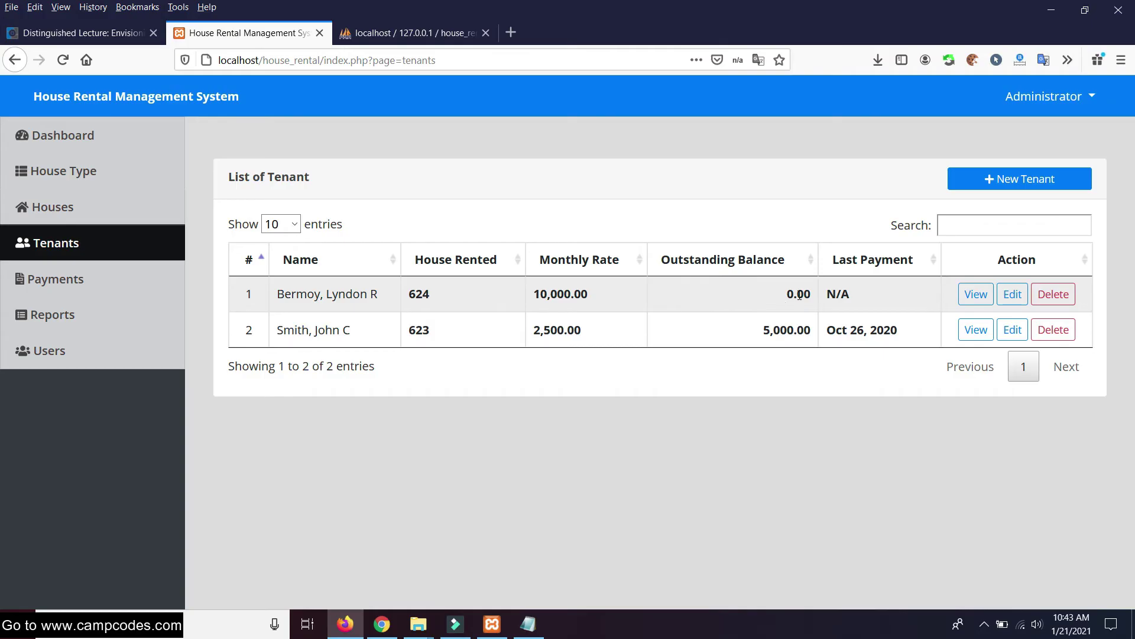
{"action": "left_click_drag", "start_coordinate": [598, 294], "coordinate": [904, 304]}
Check the new tenant's payment details, then return to the Tenants list
{"action": "left_click", "coordinate": [773, 375]}
{"action": "left_click", "coordinate": [975, 294]}
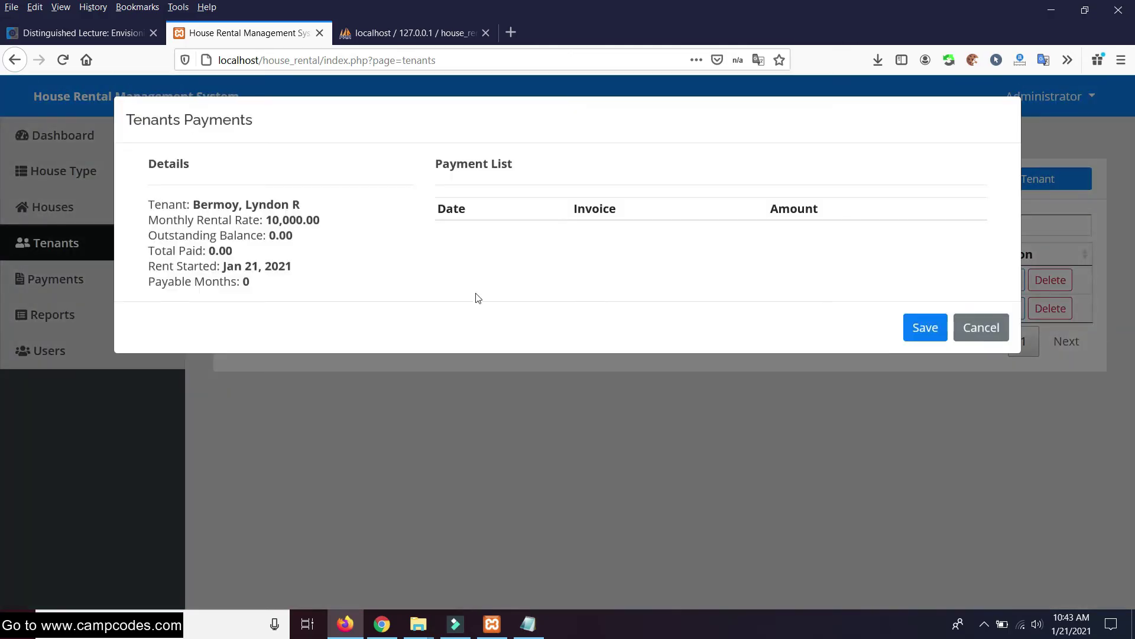
{"action": "left_click_drag", "start_coordinate": [168, 164], "coordinate": [438, 199]}
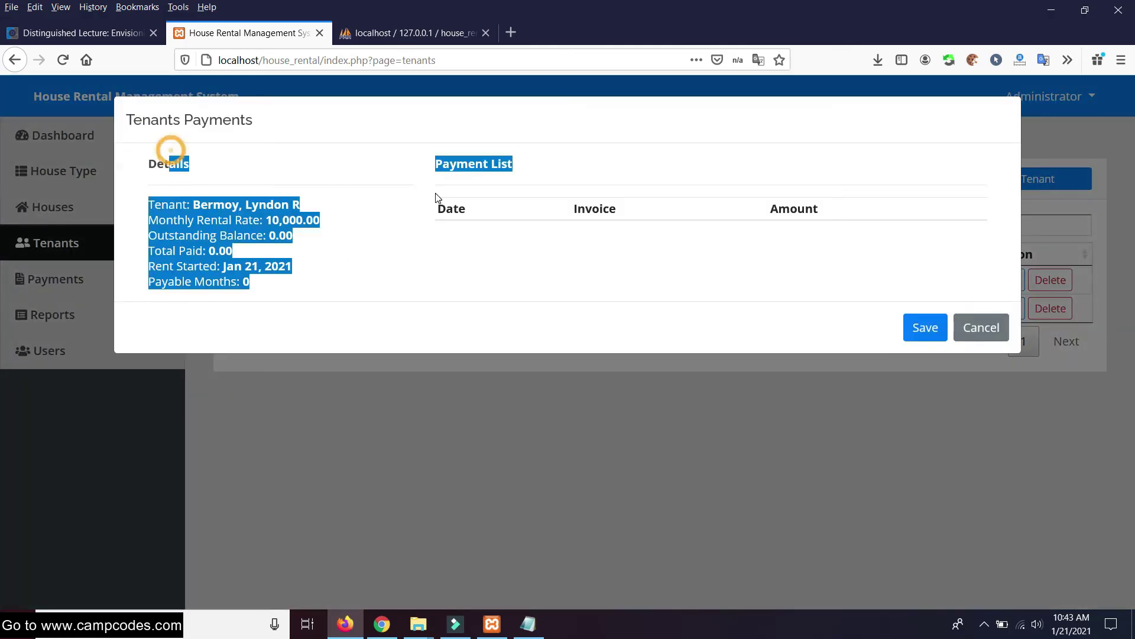
{"action": "left_click", "coordinate": [324, 222]}
{"action": "left_click", "coordinate": [927, 328]}
{"action": "left_click", "coordinate": [986, 329]}
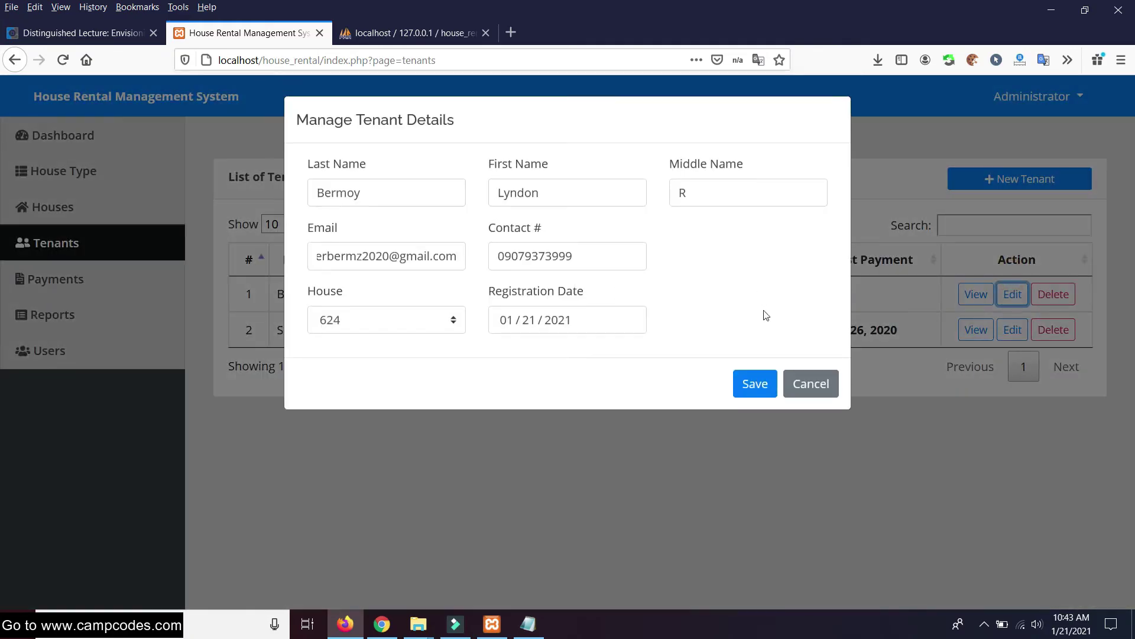
{"action": "left_click", "coordinate": [810, 383]}
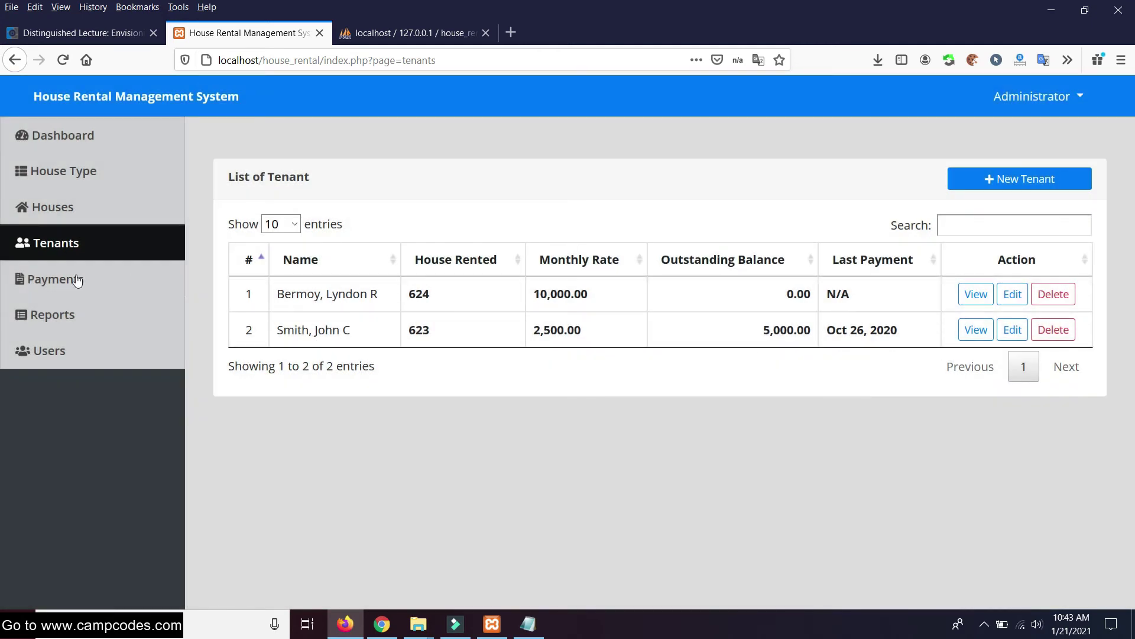
{"action": "left_click", "coordinate": [52, 275]}
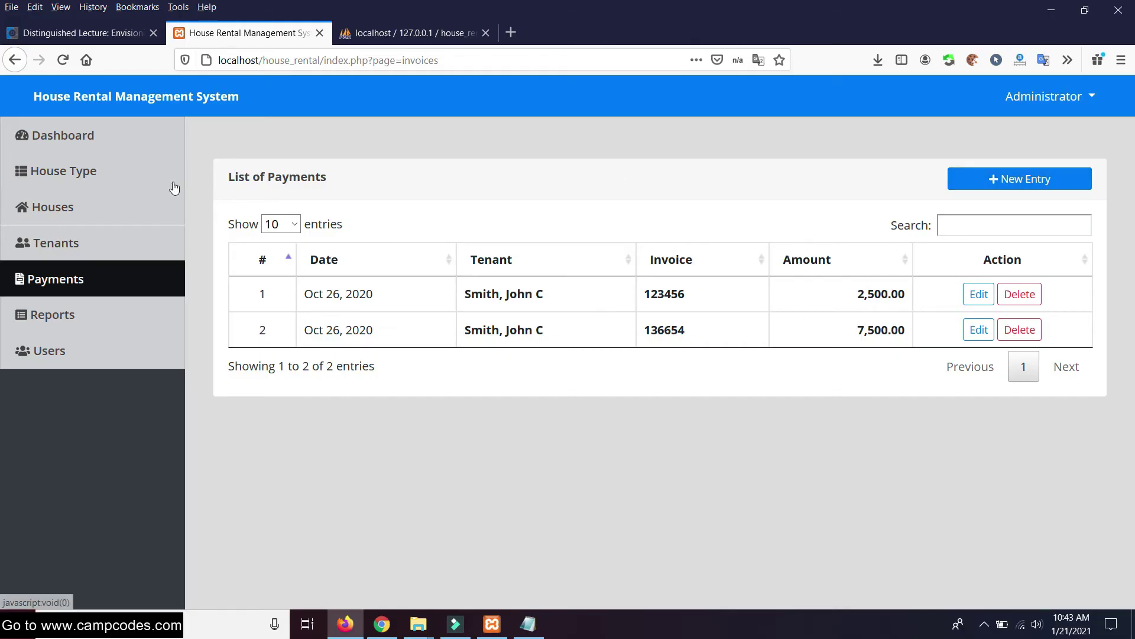
{"action": "left_click", "coordinate": [55, 240]}
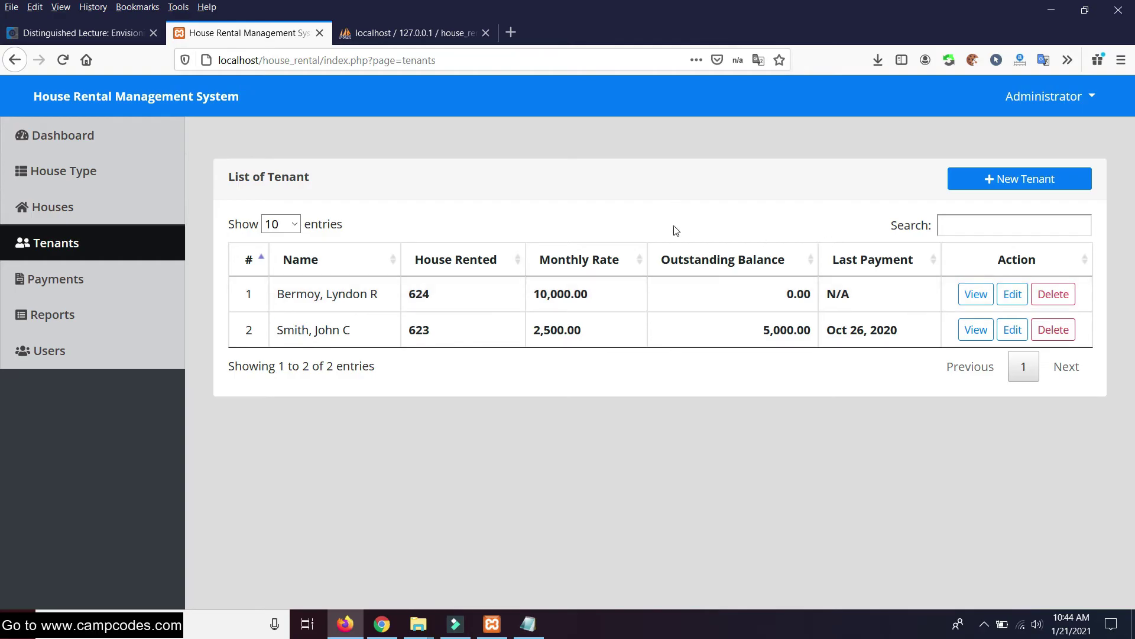
Change the house 624 tenant's registration date to 12/21/2020 and save
{"action": "left_click", "coordinate": [1017, 298]}
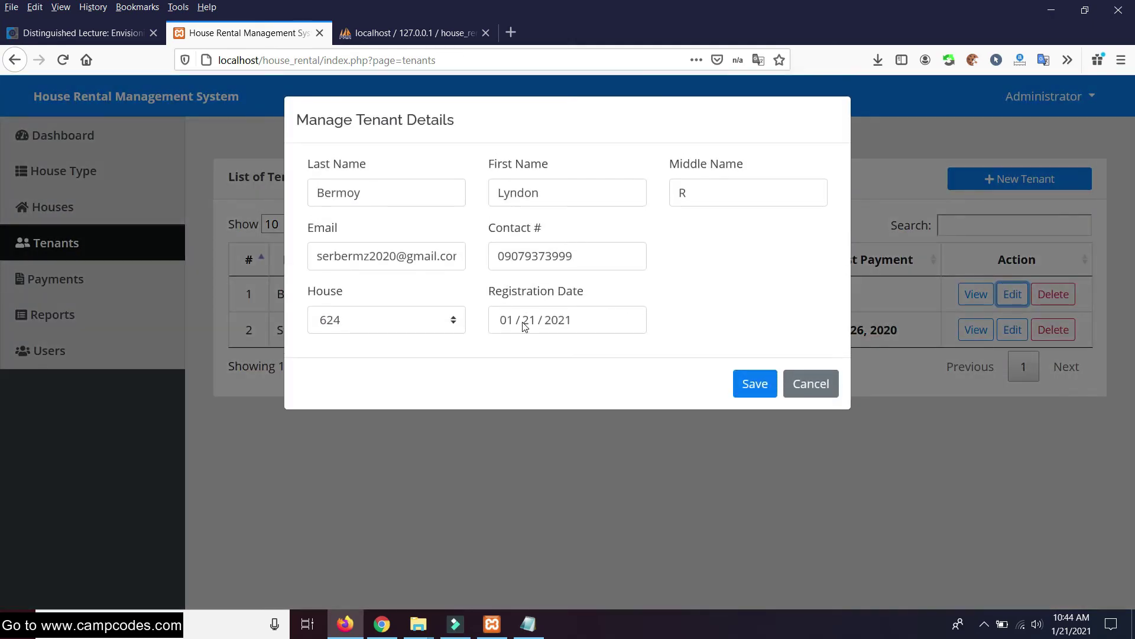
{"action": "left_click", "coordinate": [533, 322]}
{"action": "left_click", "coordinate": [509, 325]}
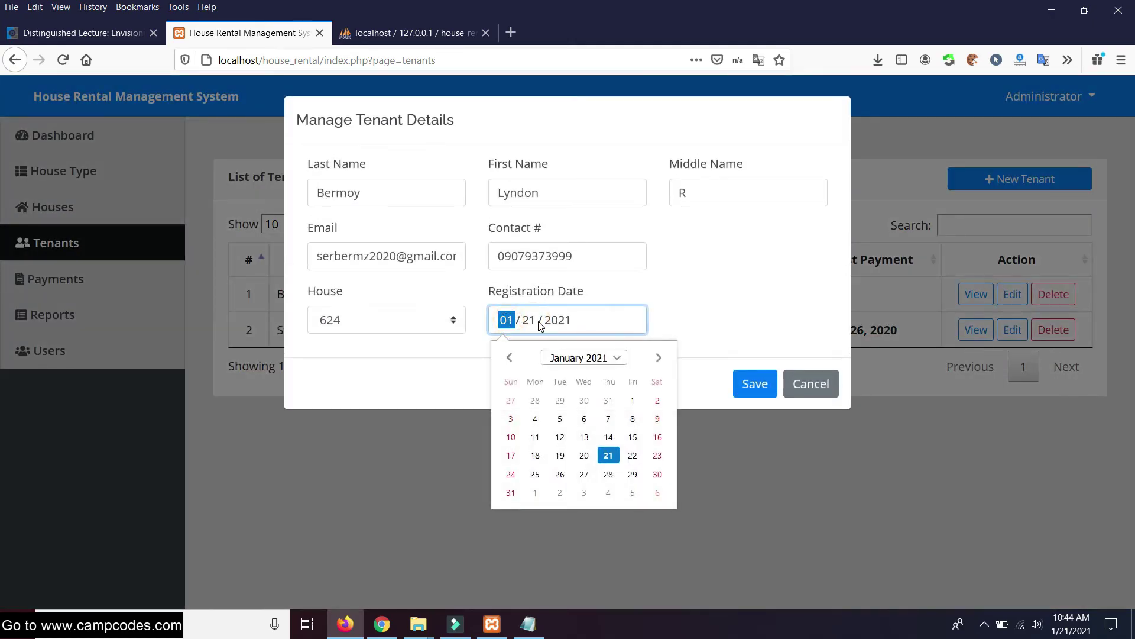
{"action": "type", "text": "12"}
{"action": "left_click", "coordinate": [567, 323]}
{"action": "type", "text": "2020"}
{"action": "left_click", "coordinate": [641, 301]}
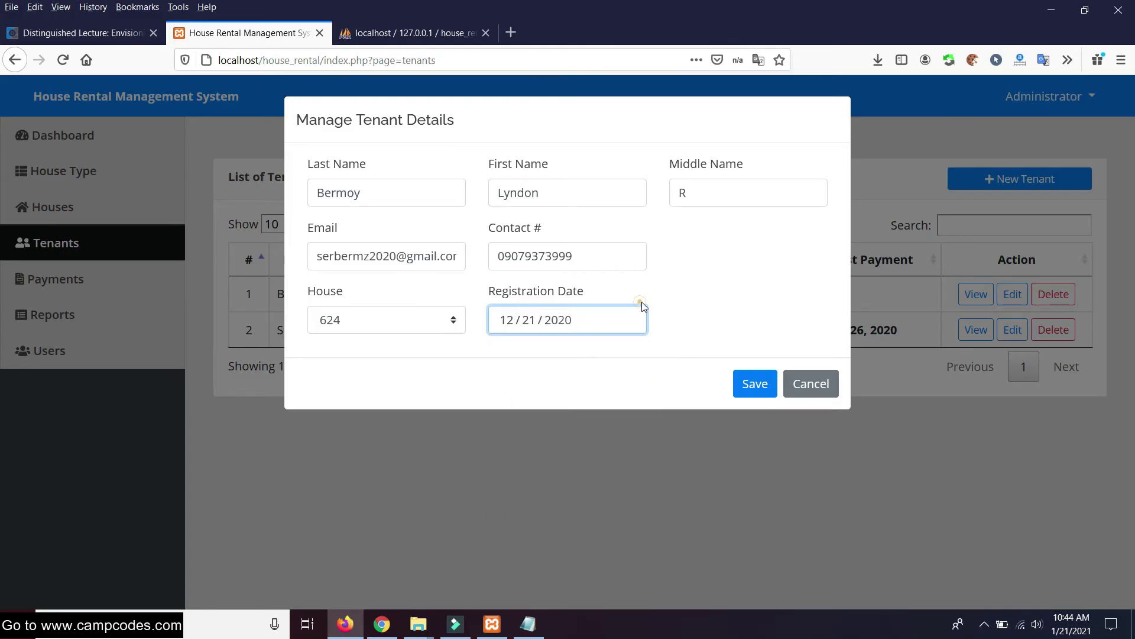
{"action": "left_click", "coordinate": [761, 390]}
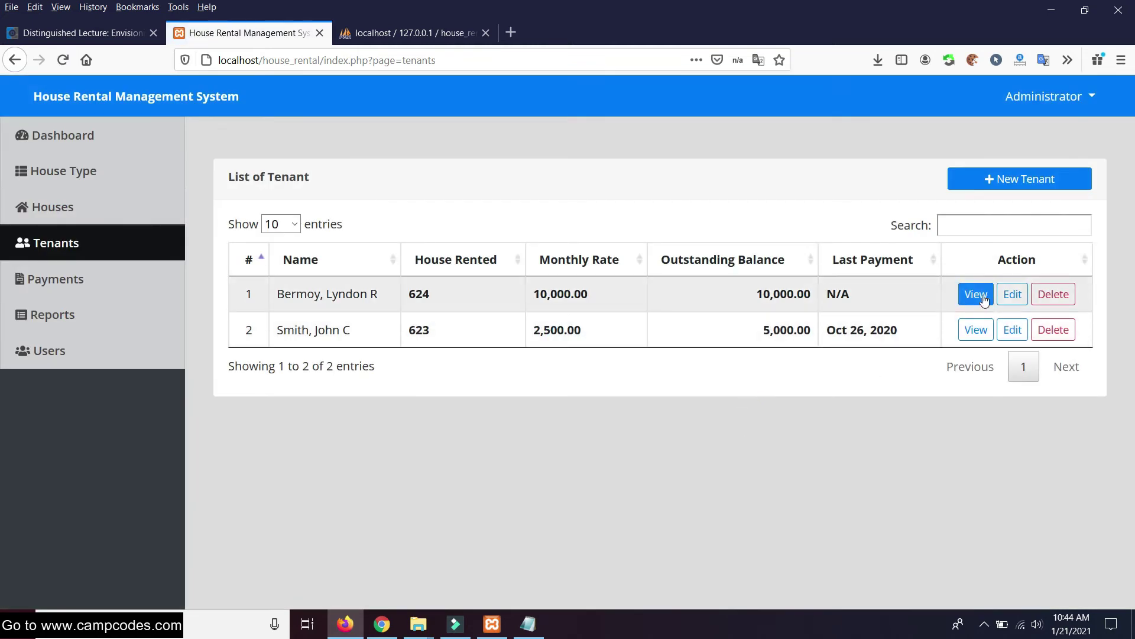
Check that the tenant's payment details show rent starting Dec 21, 2020 and 10,000.00 outstanding
{"action": "left_click", "coordinate": [982, 298]}
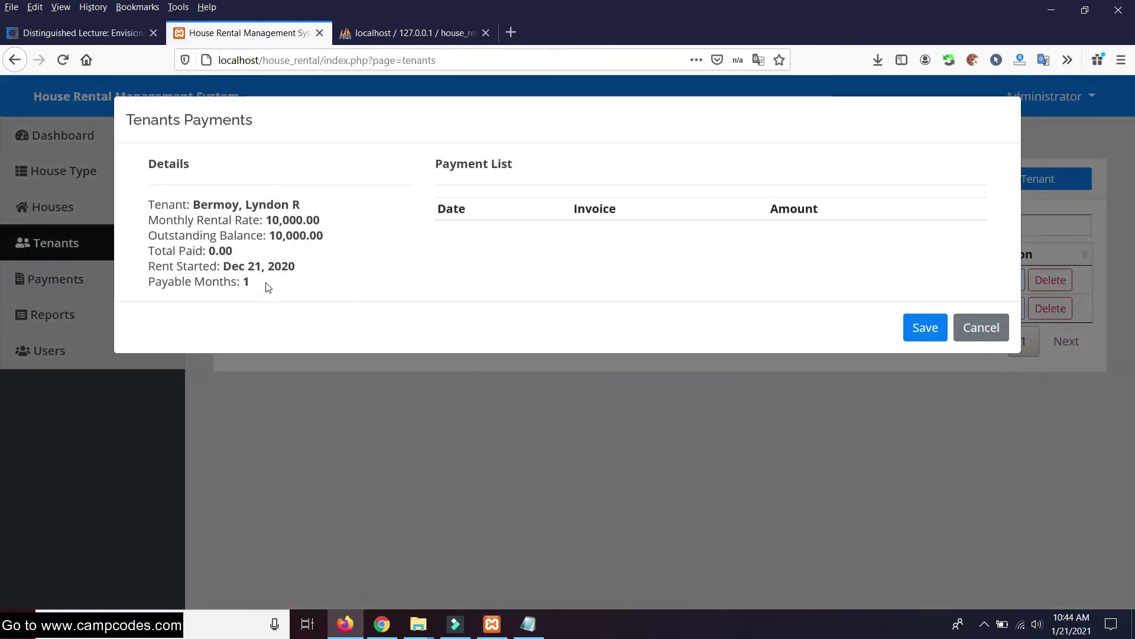
{"action": "left_click_drag", "start_coordinate": [298, 264], "coordinate": [232, 267]}
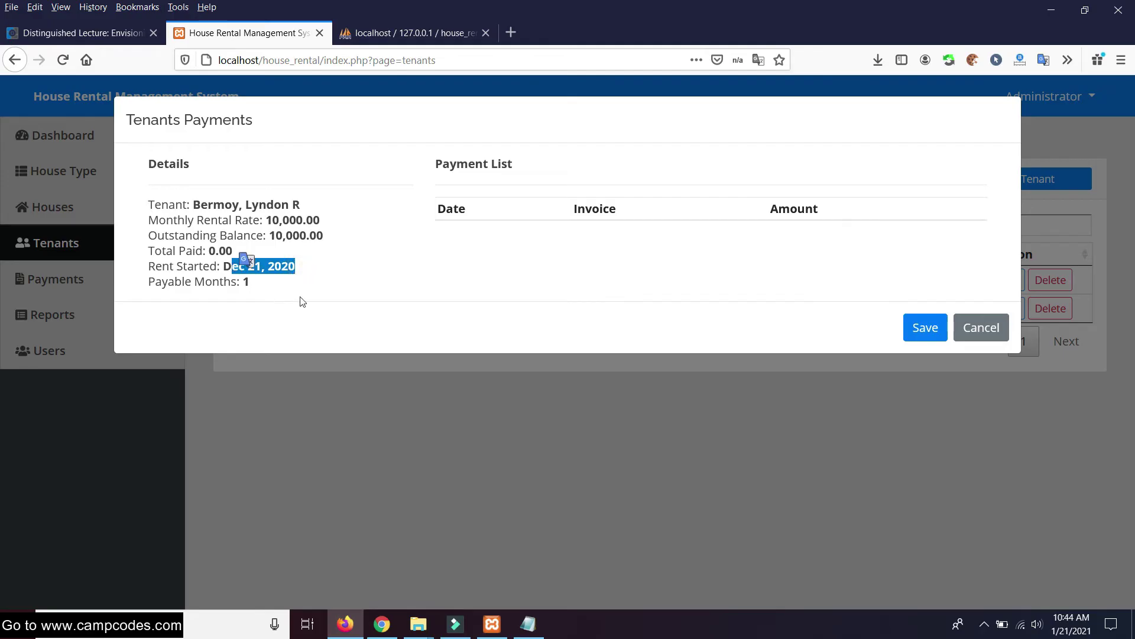
{"action": "left_click", "coordinate": [472, 309]}
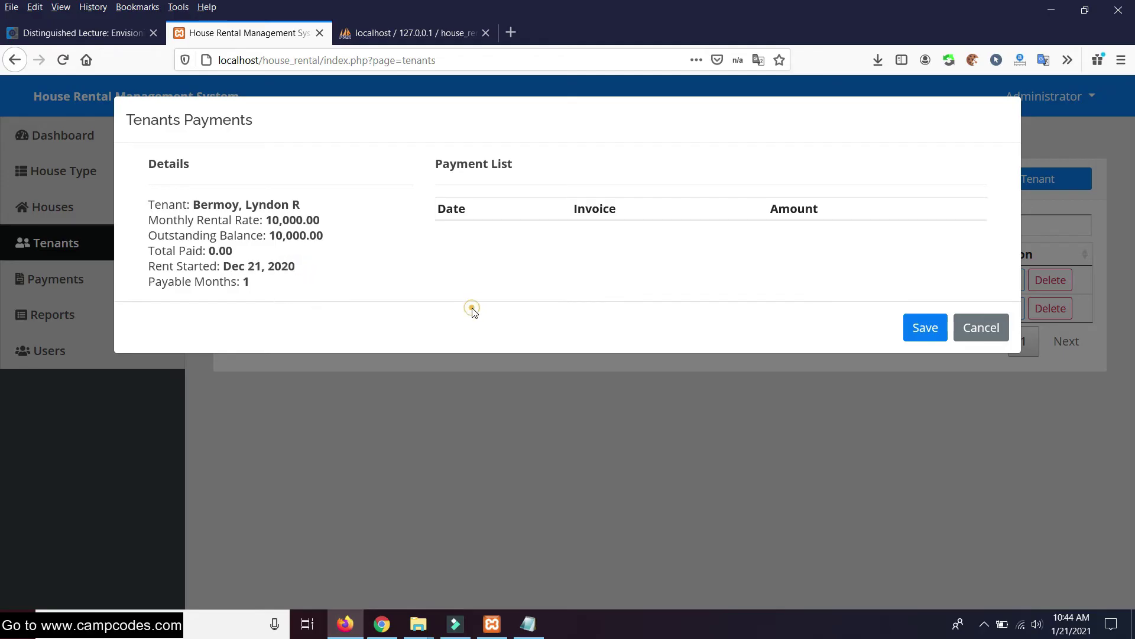
{"action": "left_click", "coordinate": [992, 328]}
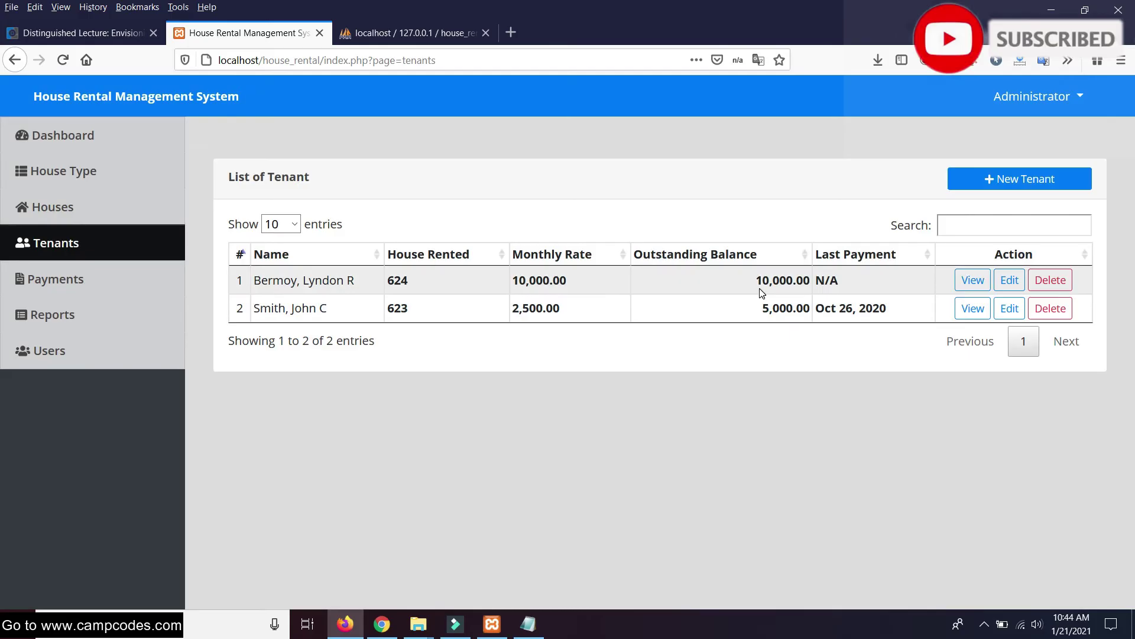
{"action": "left_click_drag", "start_coordinate": [751, 281], "coordinate": [831, 281]}
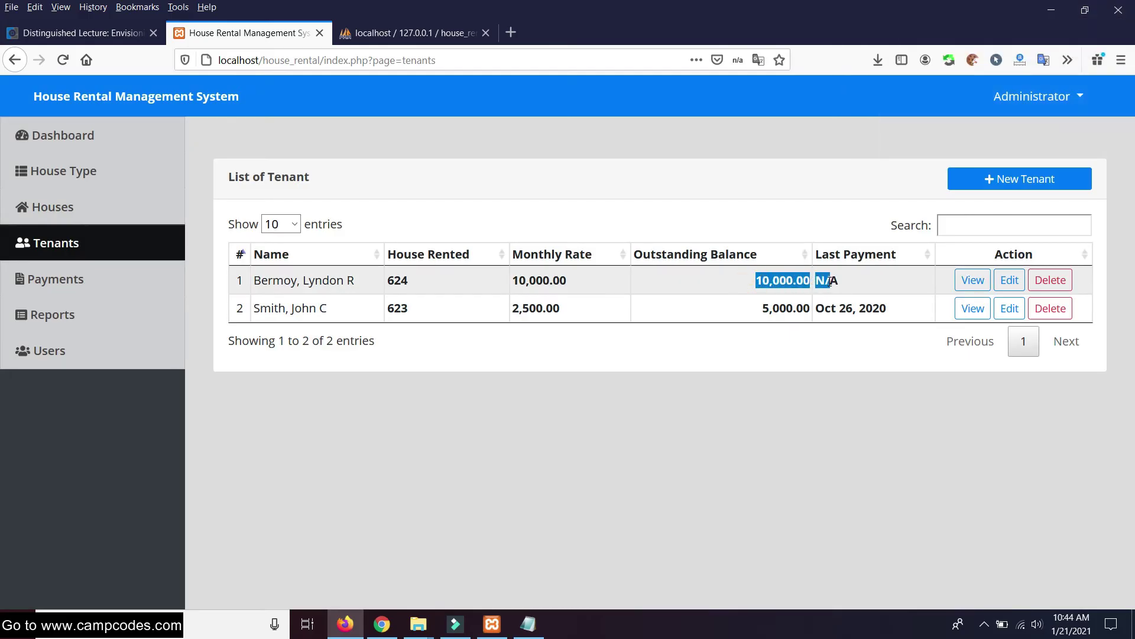
{"action": "left_click", "coordinate": [973, 279]}
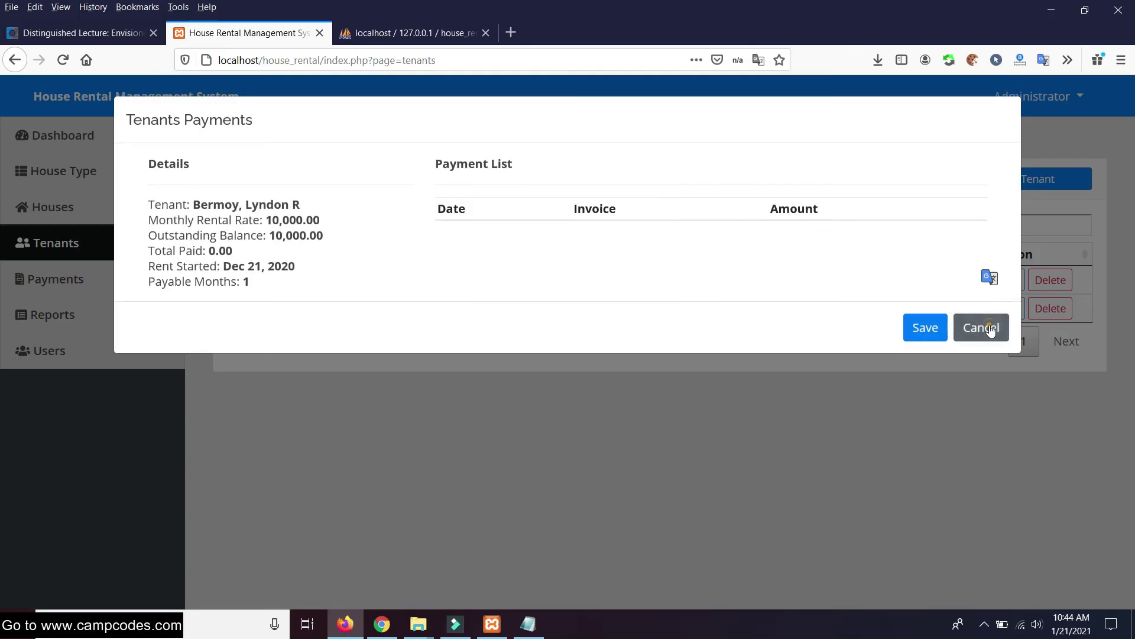
{"action": "left_click", "coordinate": [989, 329]}
{"action": "left_click", "coordinate": [1010, 282]}
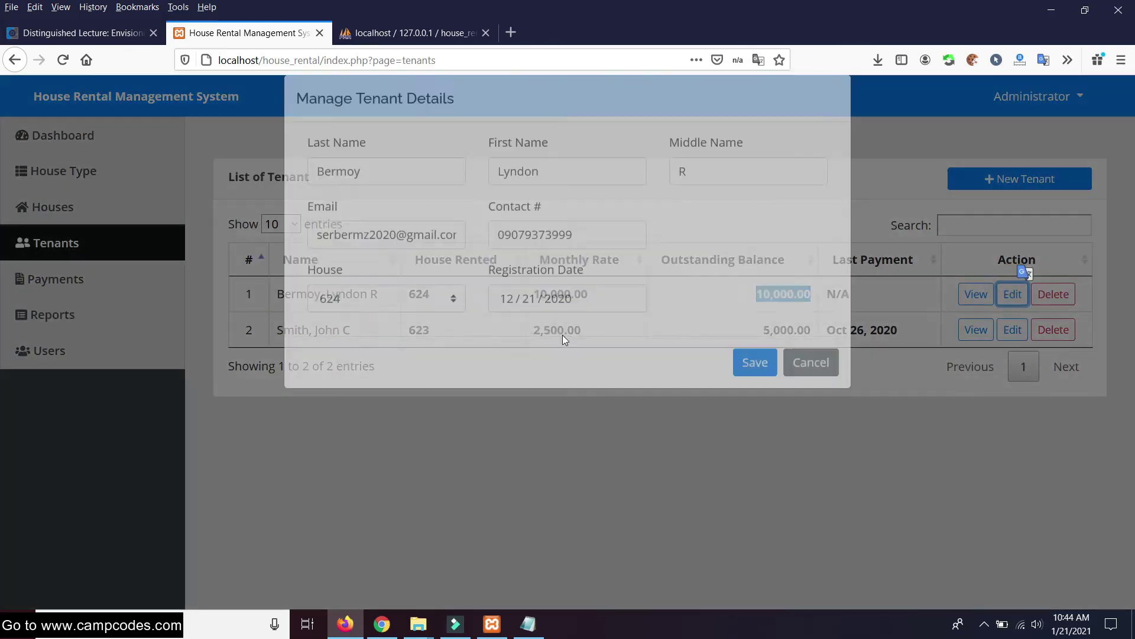
{"action": "left_click", "coordinate": [505, 323]}
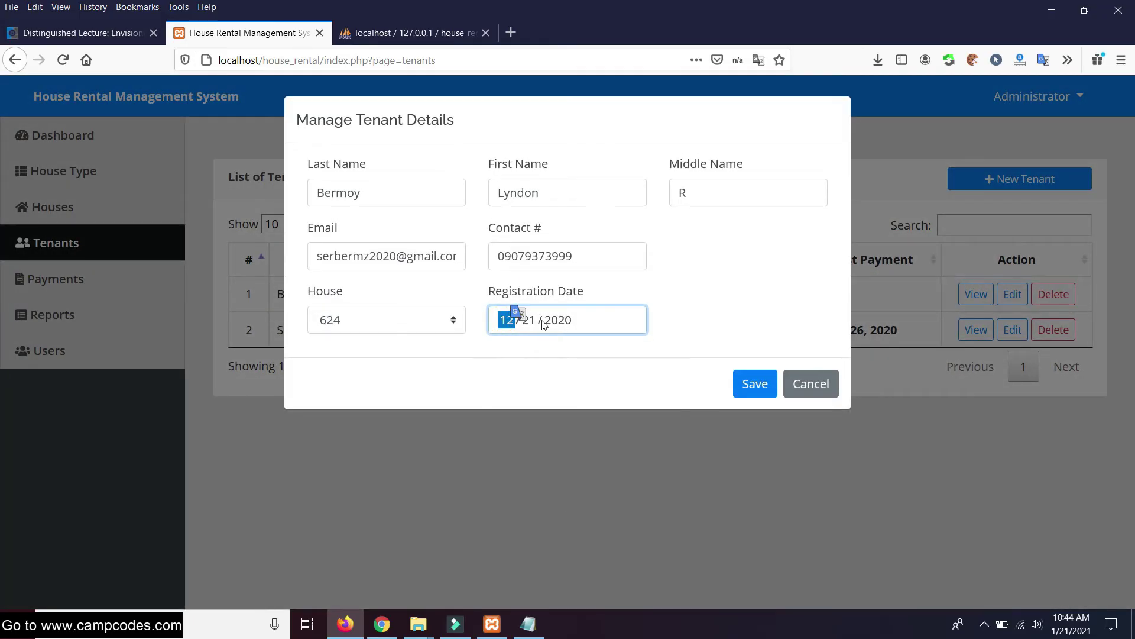
{"action": "left_click", "coordinate": [523, 330]}
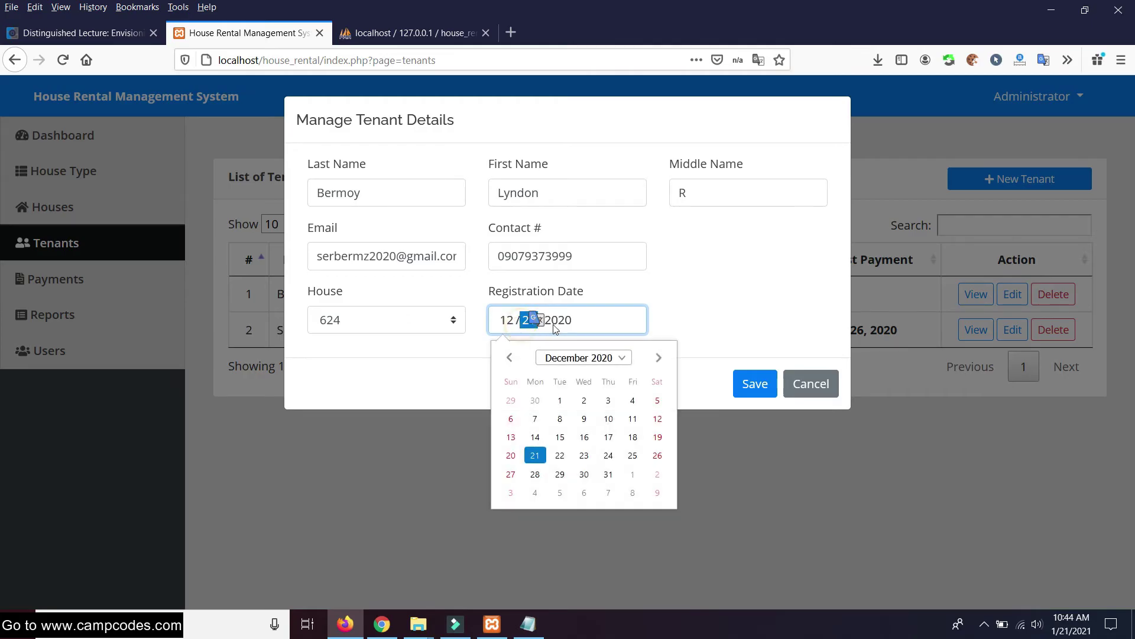
{"action": "left_click", "coordinate": [659, 359]}
{"action": "left_click", "coordinate": [608, 455]}
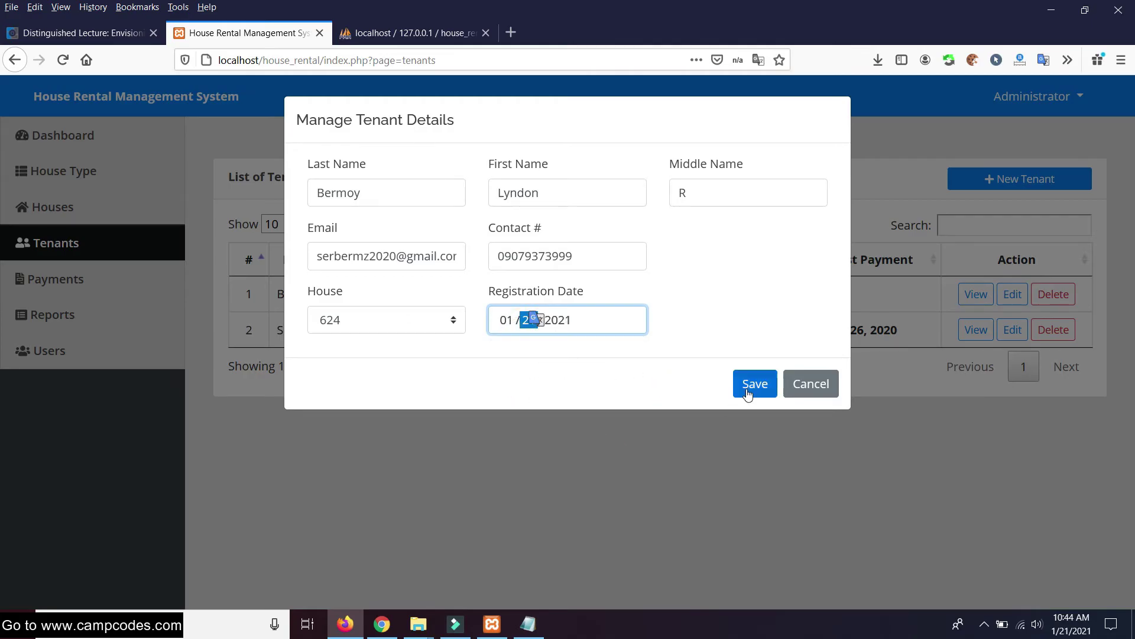
{"action": "left_click", "coordinate": [738, 384]}
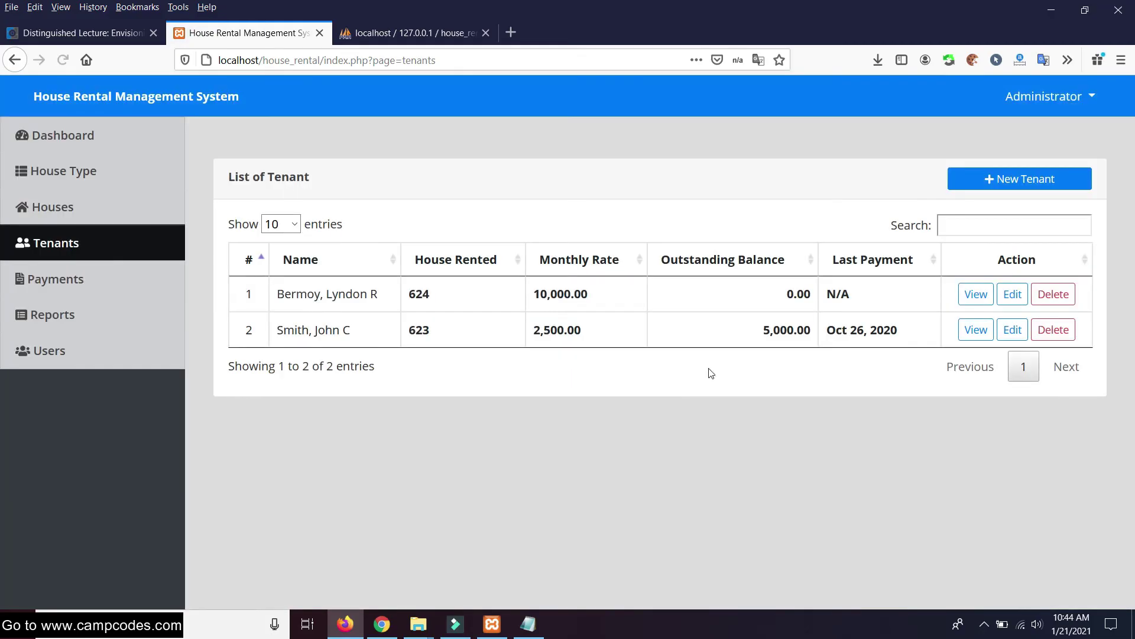
{"action": "double_click", "coordinate": [789, 294]}
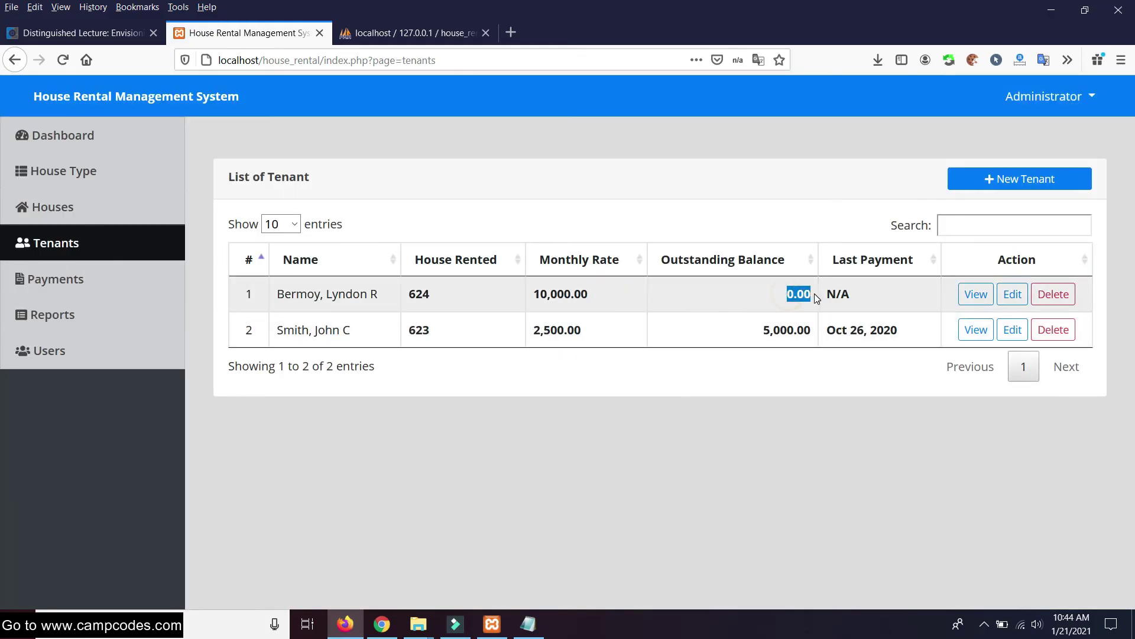
{"action": "left_click", "coordinate": [789, 295]}
{"action": "left_click", "coordinate": [794, 418]}
{"action": "left_click", "coordinate": [974, 295]}
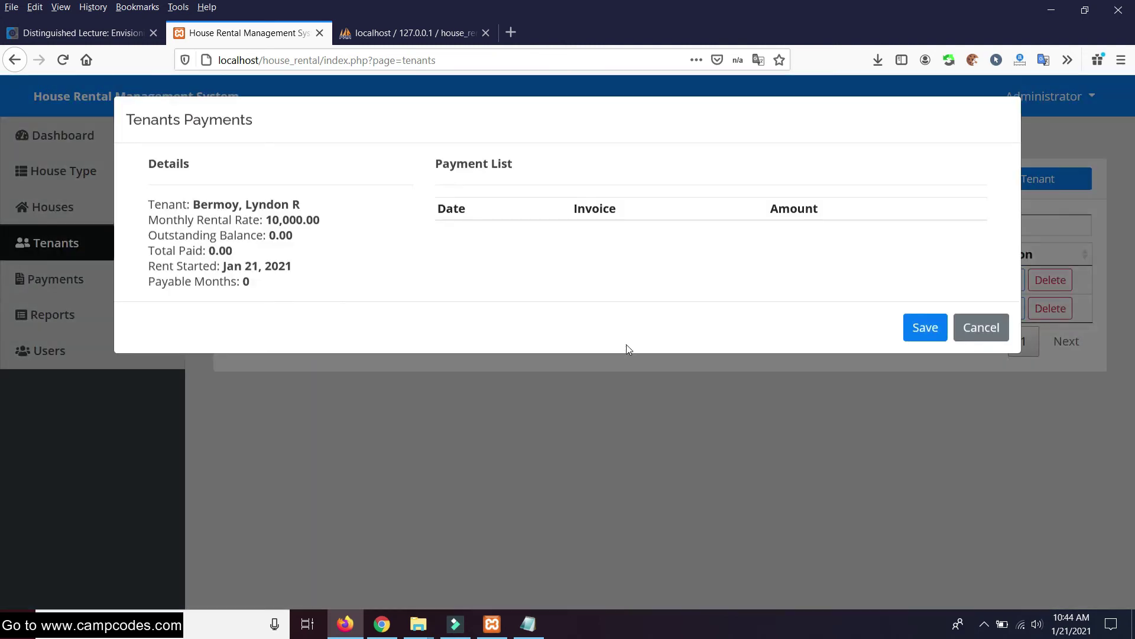
{"action": "left_click", "coordinate": [955, 325]}
{"action": "left_click", "coordinate": [1011, 280]}
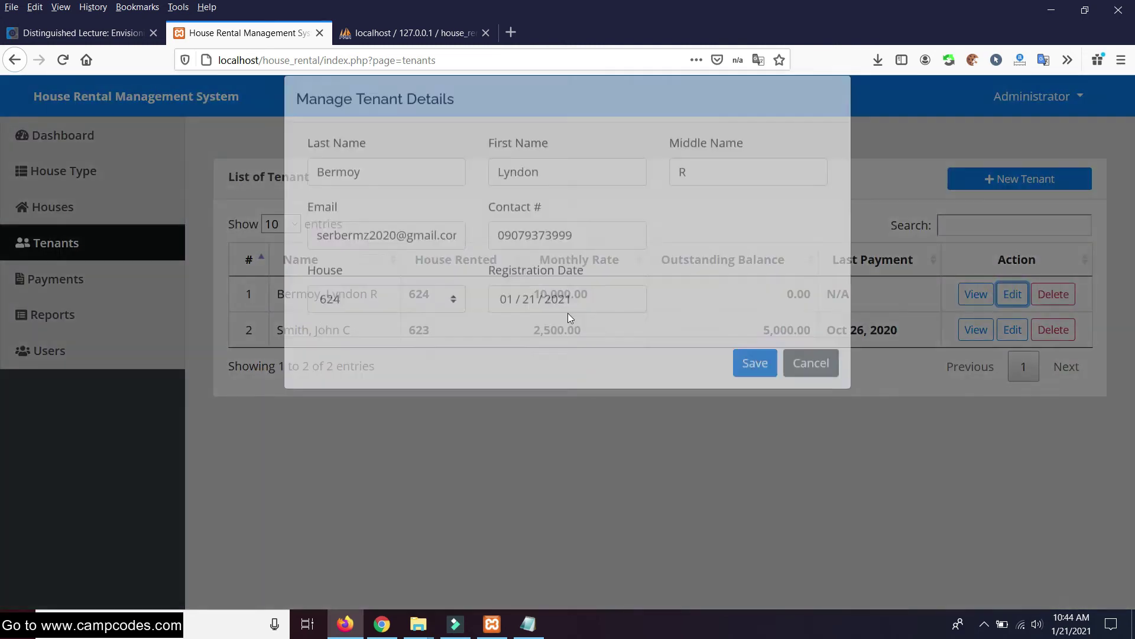
{"action": "left_click", "coordinate": [544, 321]}
{"action": "type", "text": "12"}
{"action": "left_click", "coordinate": [561, 323]}
{"action": "type", "text": "2020"}
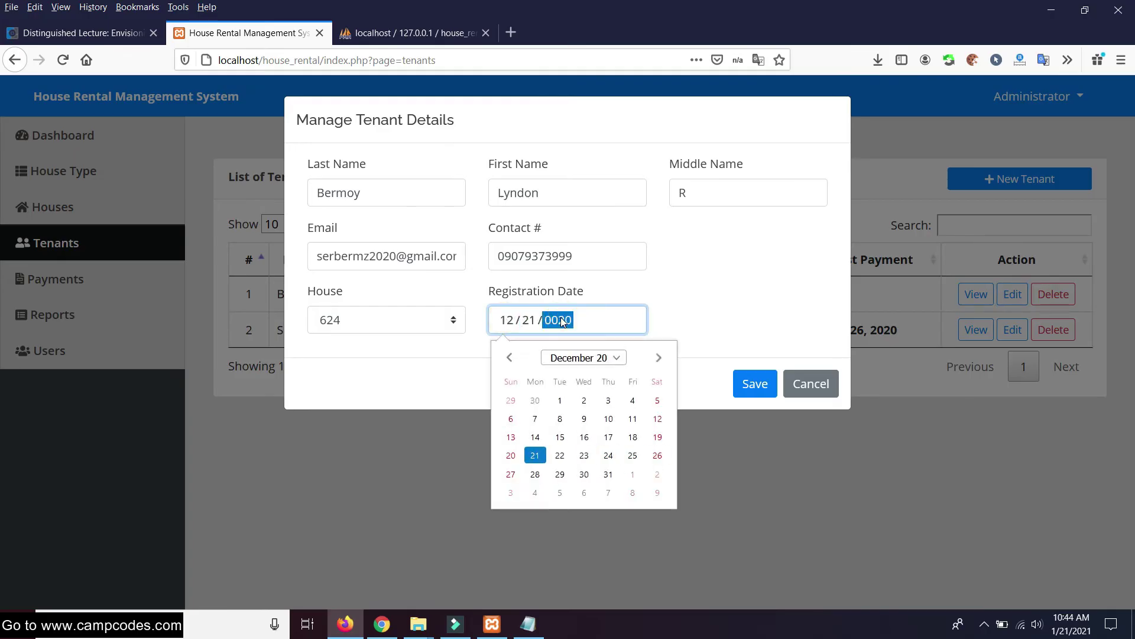
{"action": "left_click", "coordinate": [754, 384]}
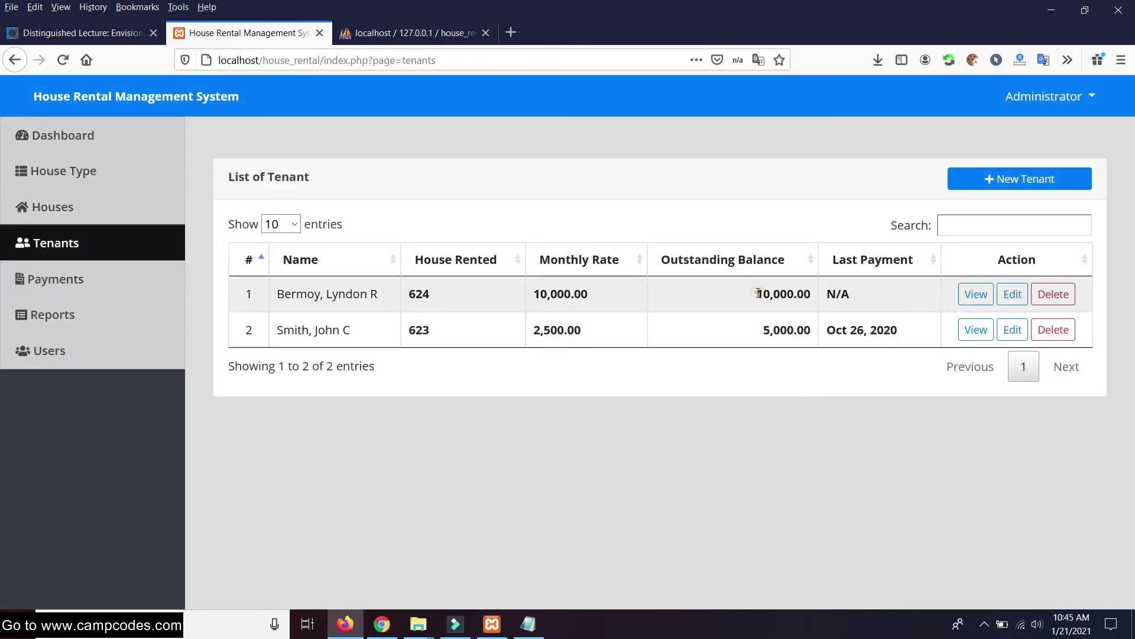
{"action": "left_click_drag", "start_coordinate": [757, 292], "coordinate": [815, 292]}
{"action": "left_click", "coordinate": [611, 392]}
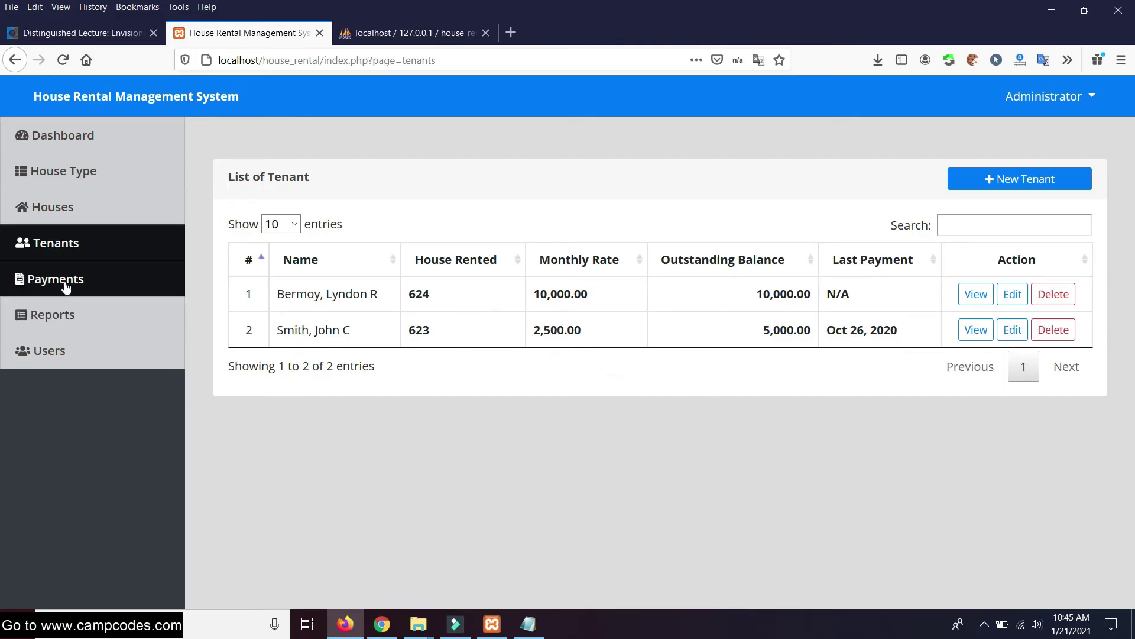
Record a 5,000 payment with an invoice number for house 624's tenant
{"action": "left_click", "coordinate": [66, 287]}
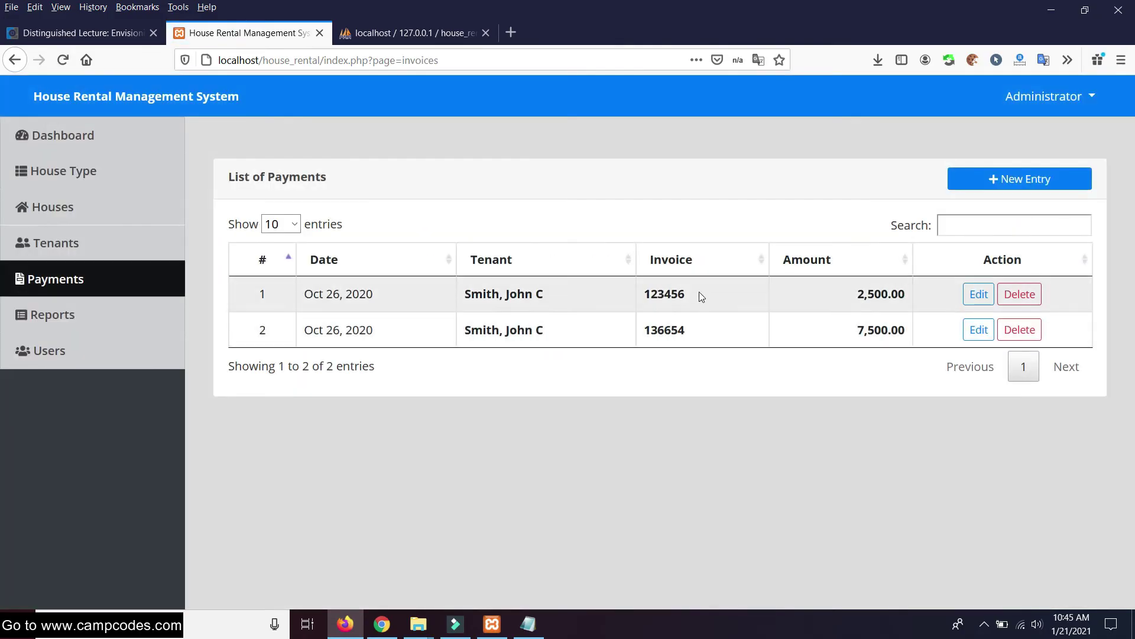
{"action": "left_click", "coordinate": [1005, 178]}
{"action": "left_click", "coordinate": [482, 198]}
{"action": "left_click", "coordinate": [400, 250]}
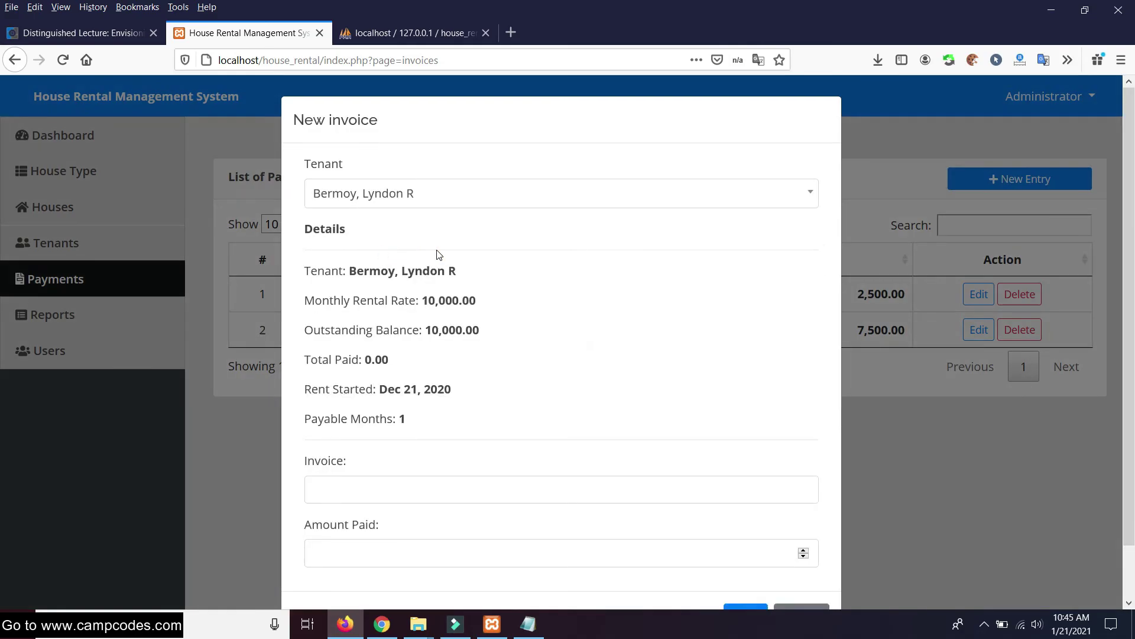
{"action": "scroll", "coordinate": [532, 278], "scroll_direction": "down", "scroll_amount": 2}
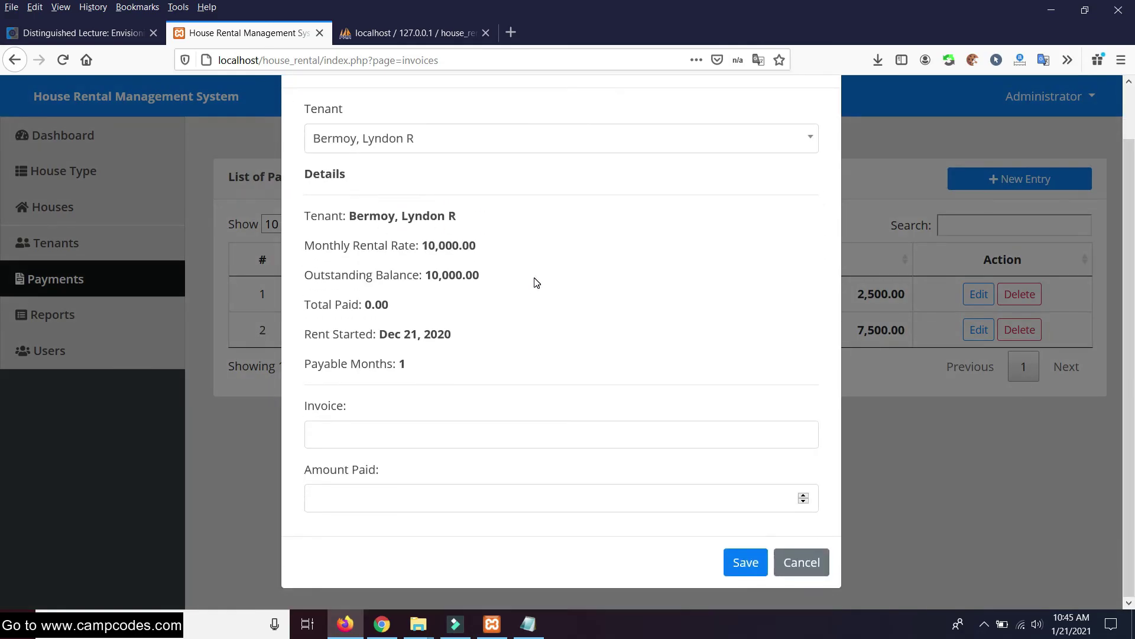
{"action": "left_click", "coordinate": [542, 435]}
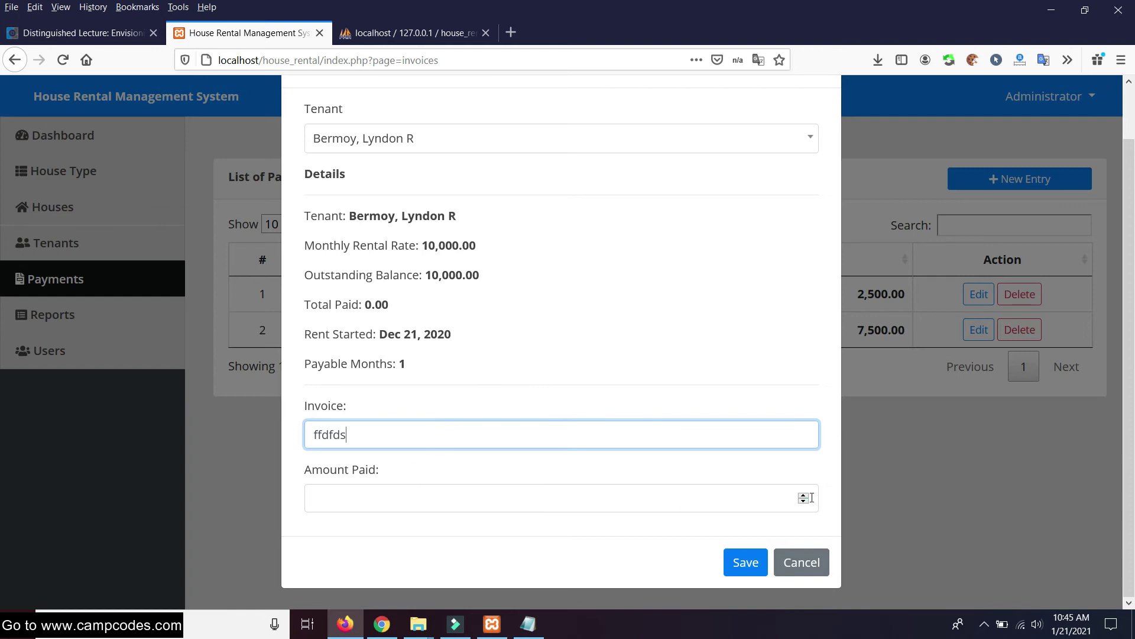
{"action": "left_click", "coordinate": [727, 503]}
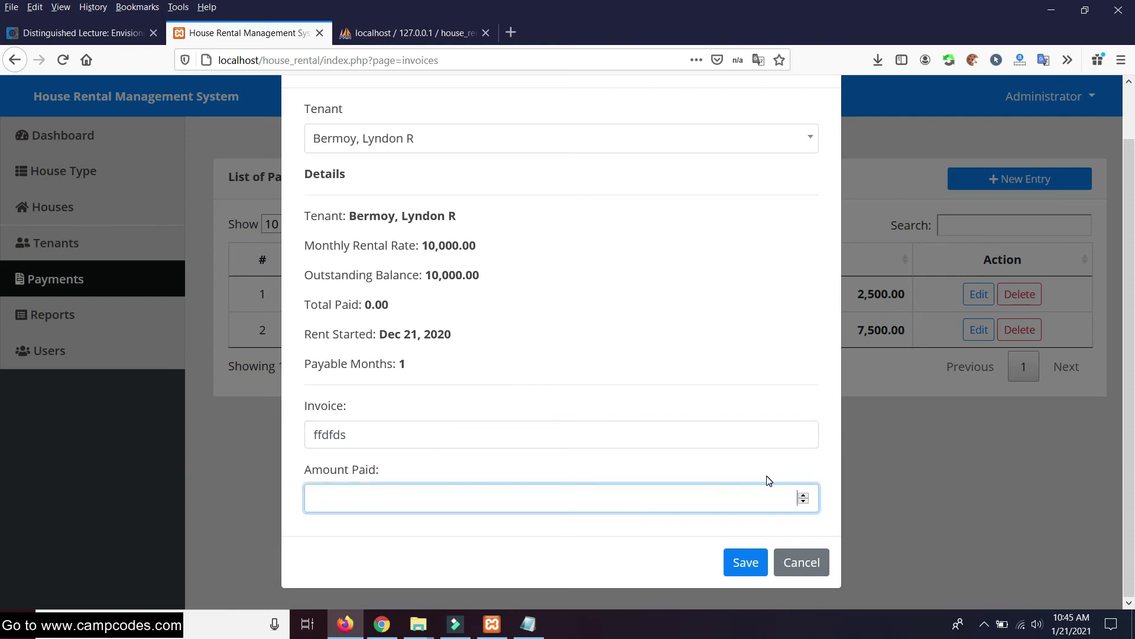
{"action": "left_click", "coordinate": [733, 567]}
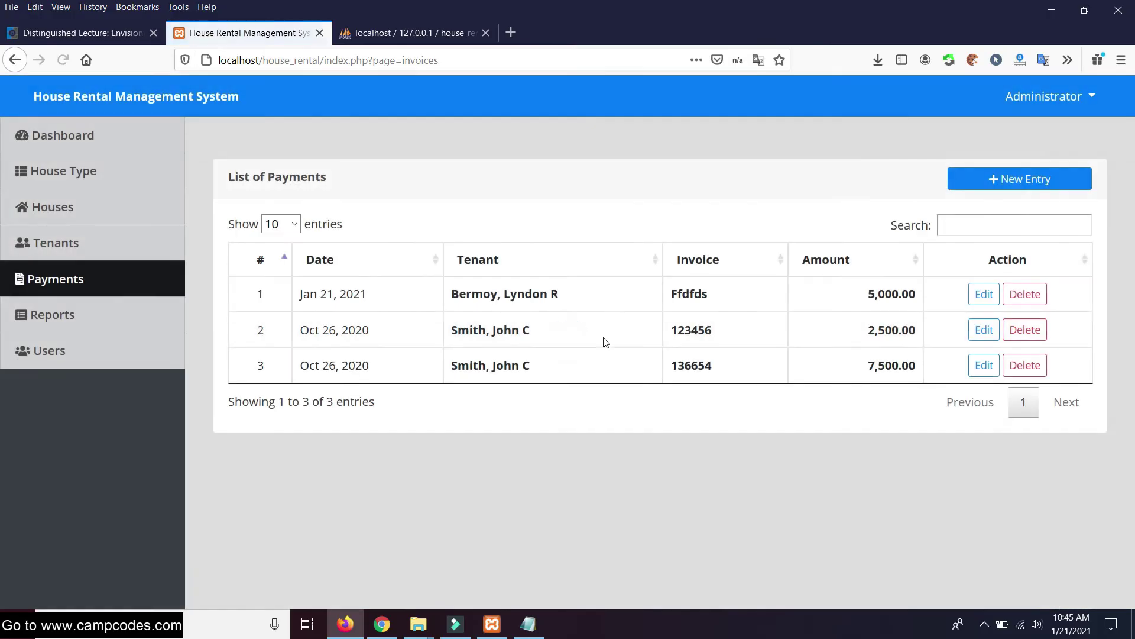
{"action": "left_click_drag", "start_coordinate": [862, 296], "coordinate": [930, 298]}
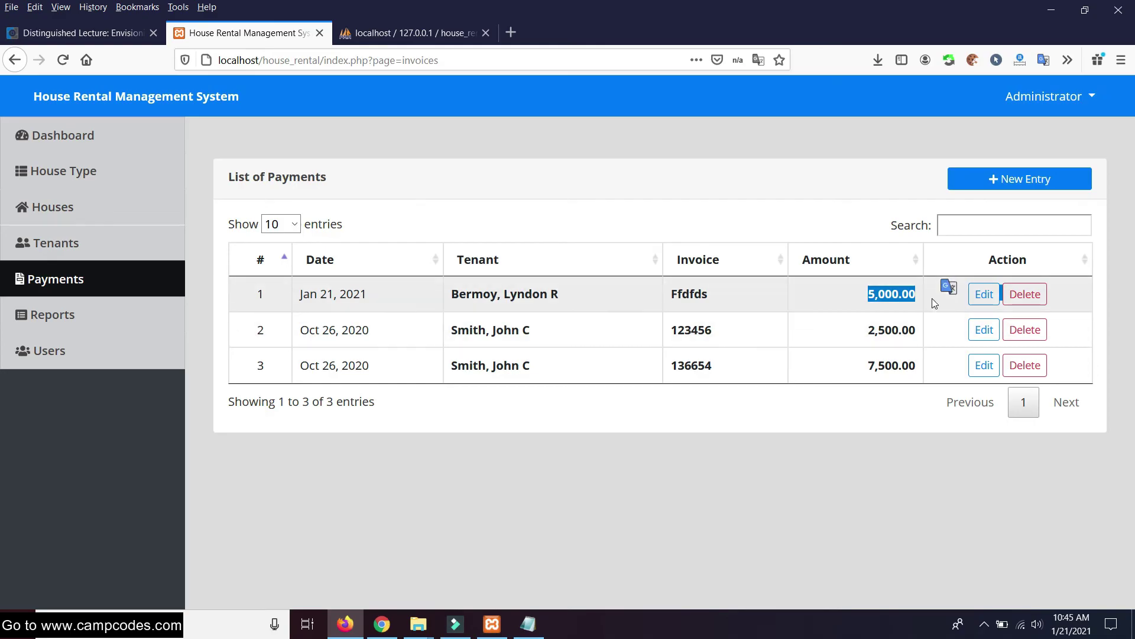
{"action": "left_click", "coordinate": [816, 431]}
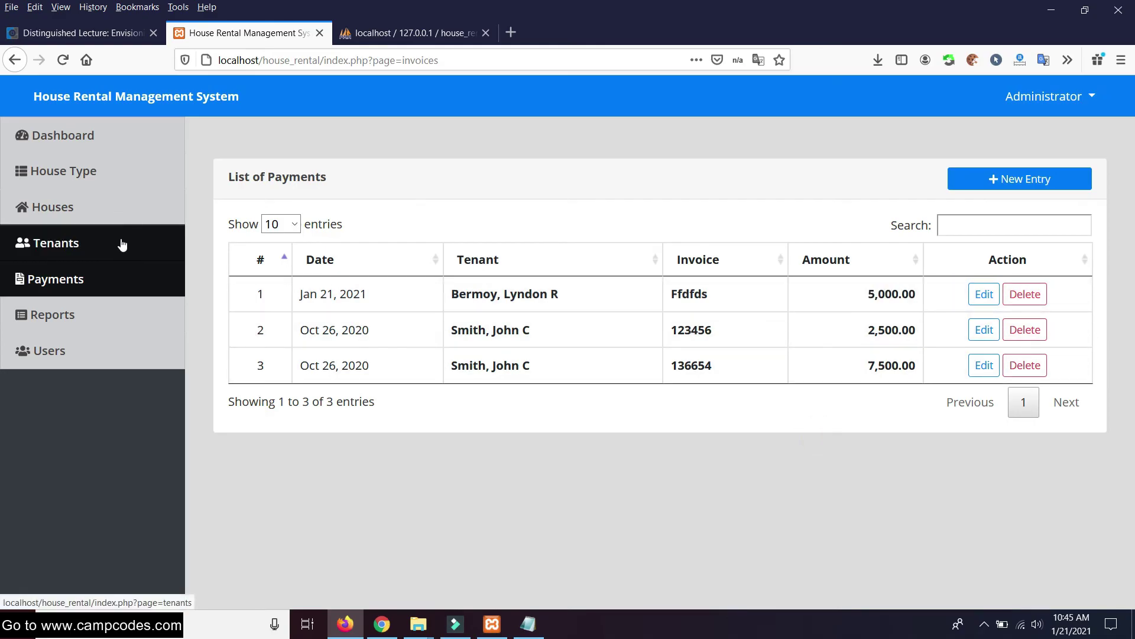
Check the tenant list: 5,000.00 outstanding, 10,000.00 rate, last payment Jan 21, 2021
{"action": "left_click", "coordinate": [101, 207]}
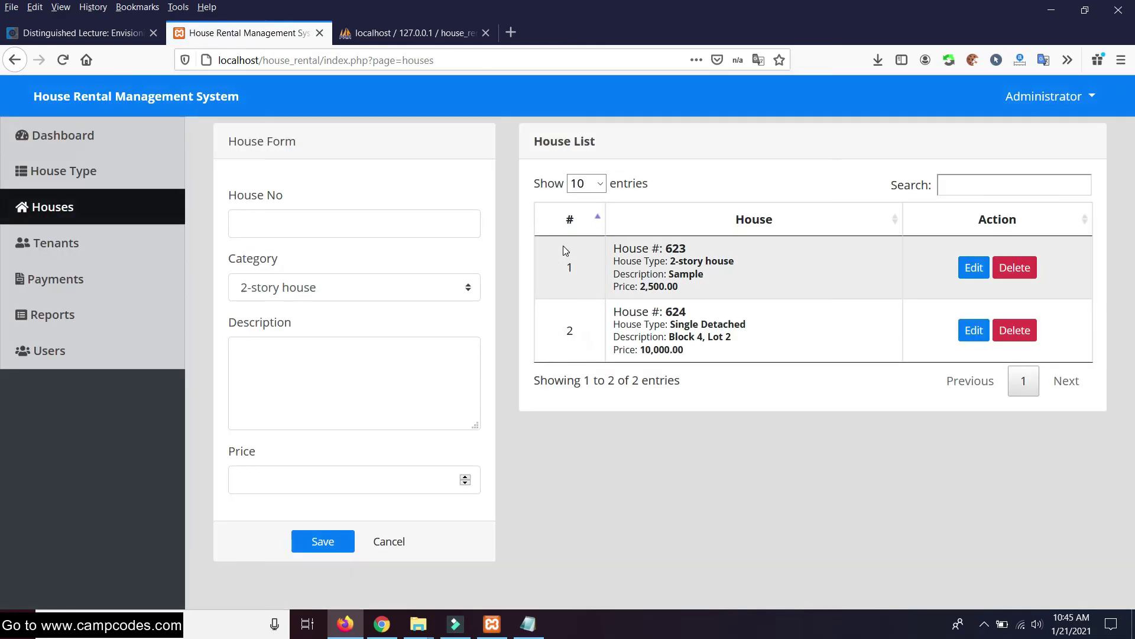
{"action": "left_click", "coordinate": [113, 243]}
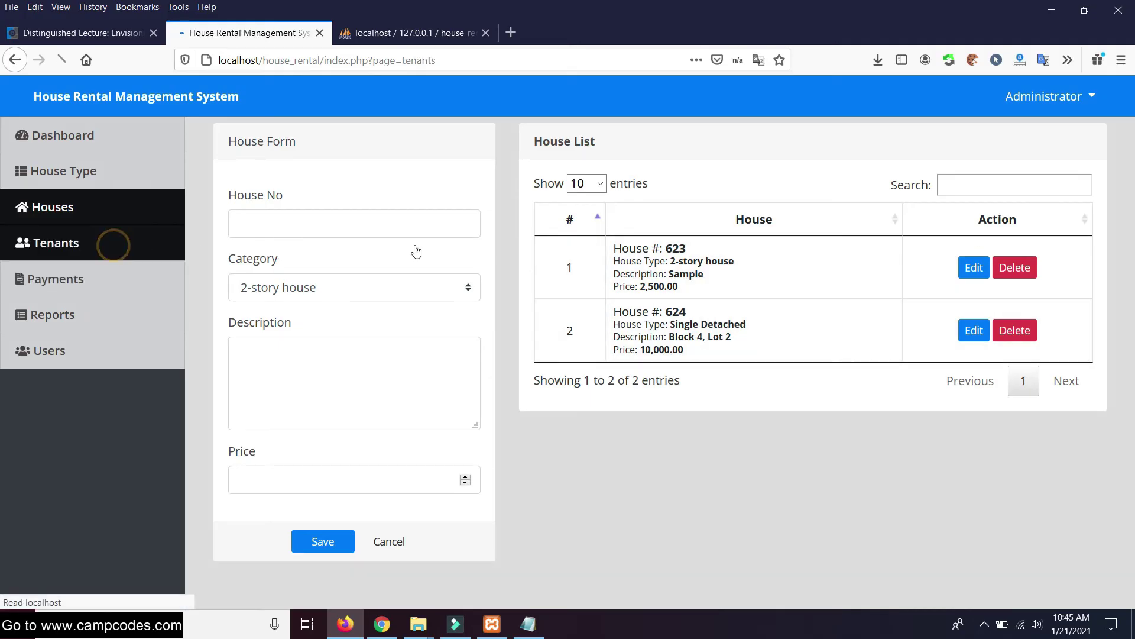
{"action": "left_click_drag", "start_coordinate": [762, 294], "coordinate": [820, 293]}
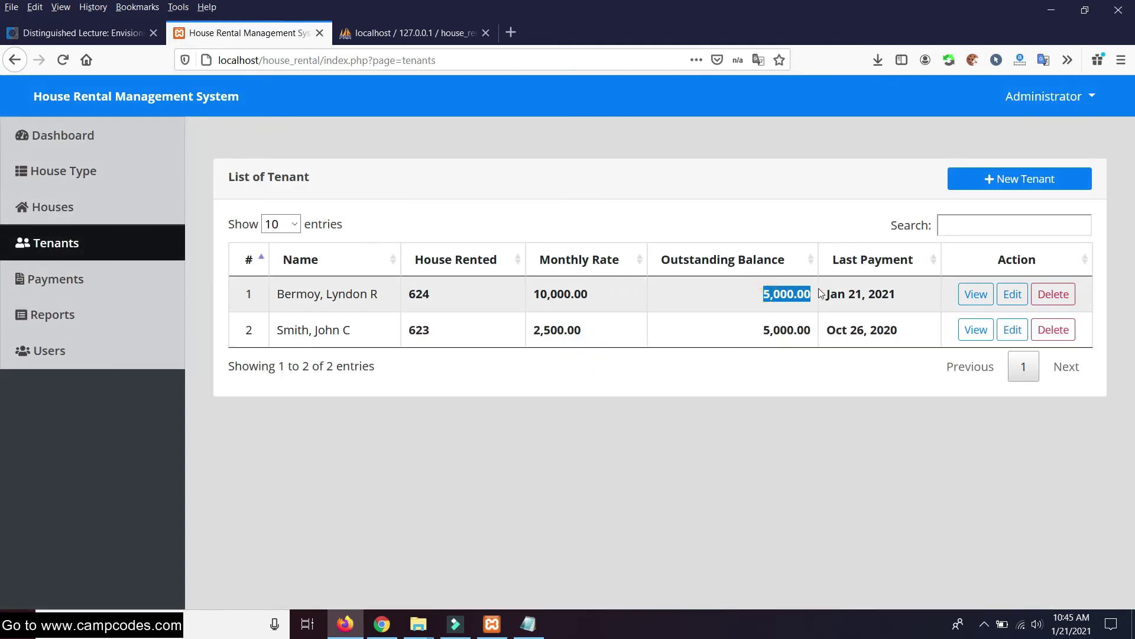
{"action": "left_click_drag", "start_coordinate": [670, 289], "coordinate": [755, 305]}
{"action": "left_click_drag", "start_coordinate": [826, 300], "coordinate": [917, 294]}
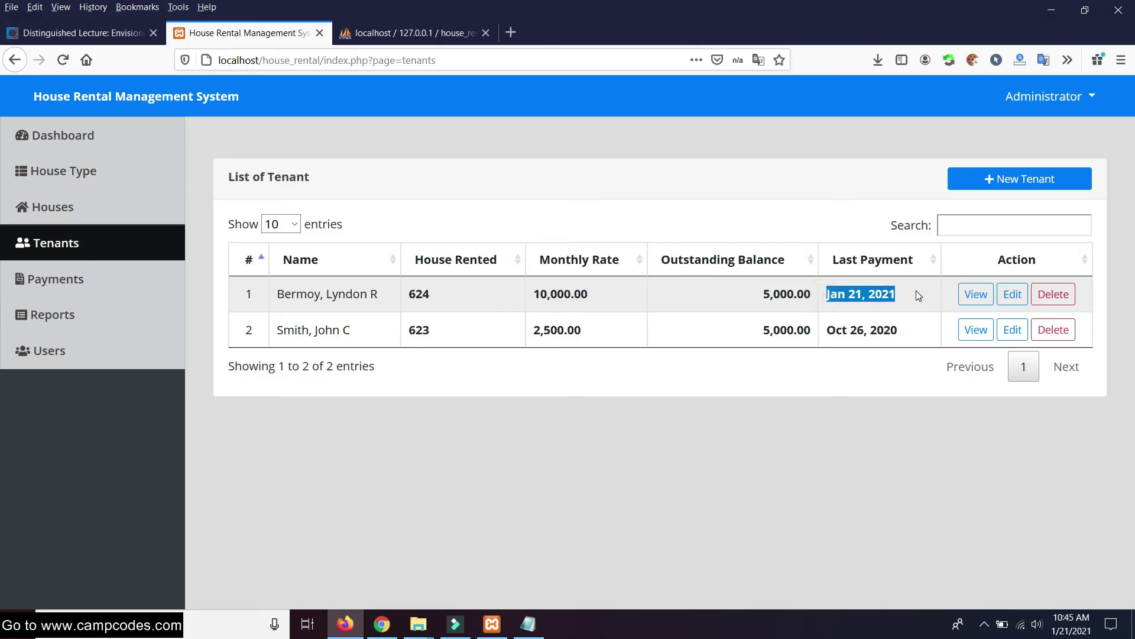
Go via Reports to the Payments list and begin a new payment entry
{"action": "left_click", "coordinate": [63, 315]}
{"action": "left_click", "coordinate": [70, 279]}
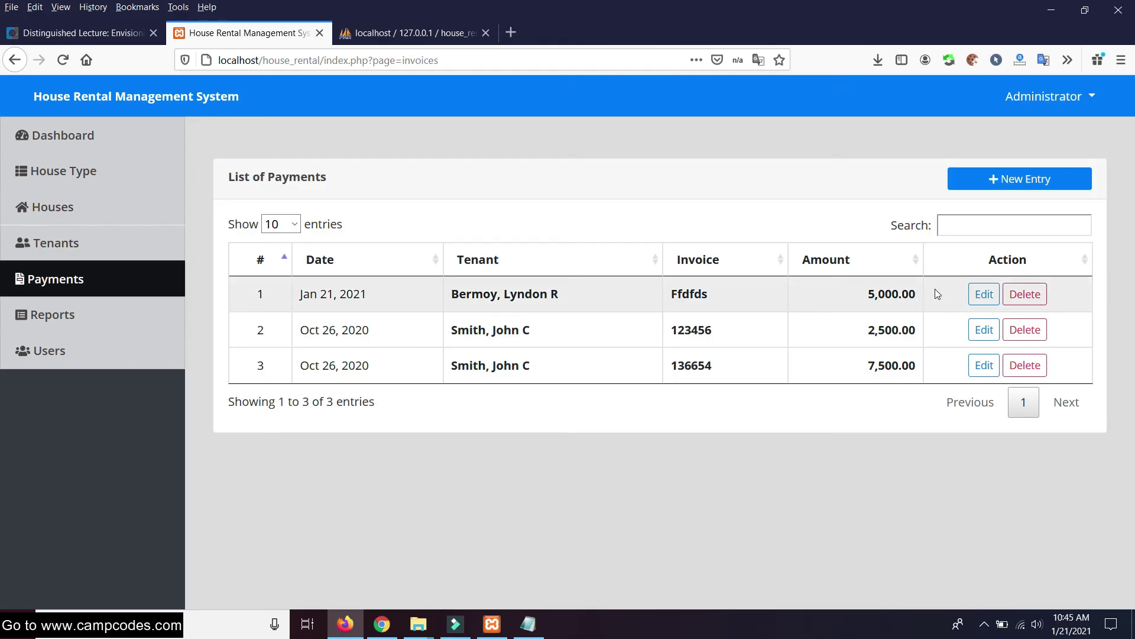
{"action": "left_click", "coordinate": [953, 187]}
Record a 2,000 payment with invoice 77734343 for house 624's tenant
{"action": "left_click", "coordinate": [393, 195]}
{"action": "left_click", "coordinate": [375, 250]}
{"action": "scroll", "coordinate": [441, 316], "scroll_direction": "down", "scroll_amount": 2}
{"action": "left_click", "coordinate": [379, 423]}
{"action": "left_click", "coordinate": [414, 366]}
{"action": "left_click", "coordinate": [385, 430]}
{"action": "left_click_drag", "start_coordinate": [492, 278], "coordinate": [443, 276]}
{"action": "left_click", "coordinate": [367, 423]}
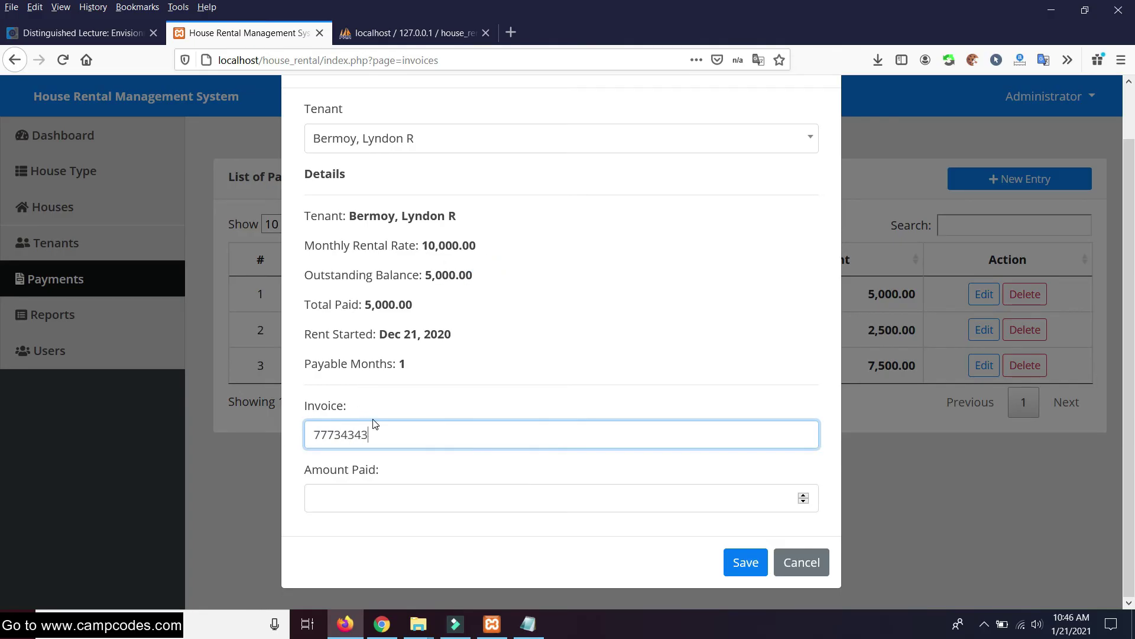
{"action": "left_click", "coordinate": [354, 506]}
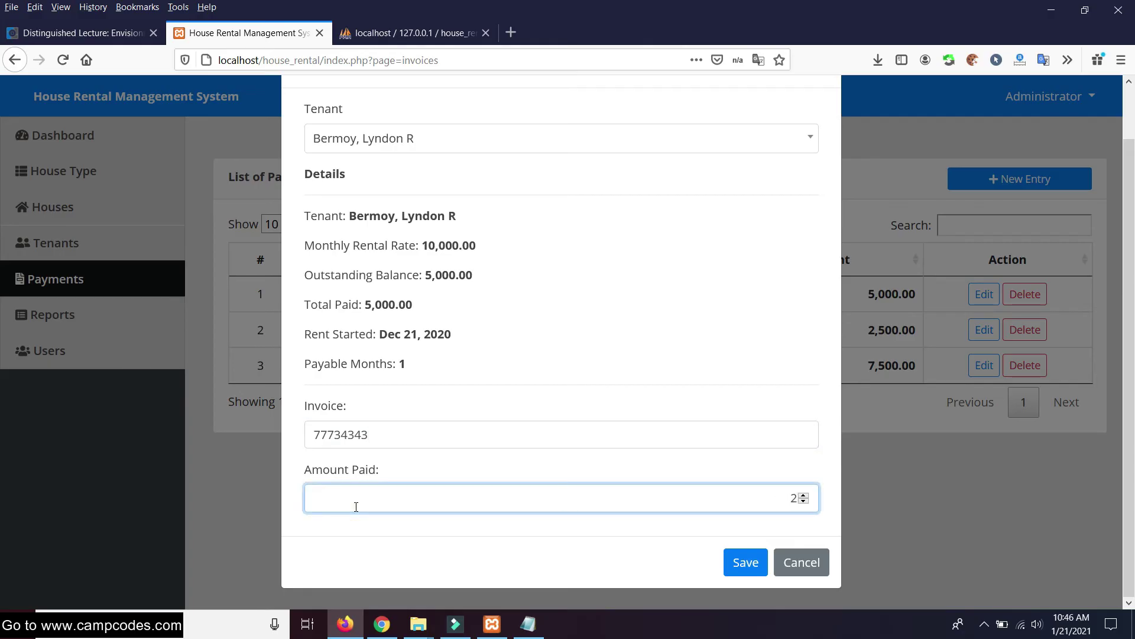
{"action": "left_click", "coordinate": [735, 562]}
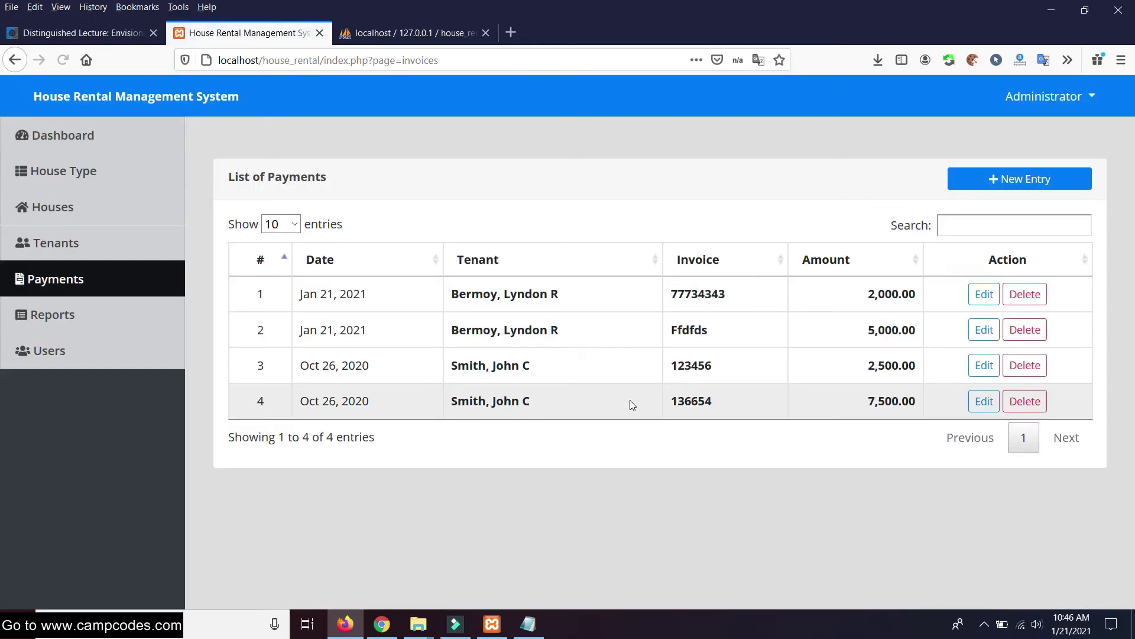
Confirm the 2,000.00 payment and the tenant's balance of 3,000.00, then start another entry
{"action": "left_click_drag", "start_coordinate": [920, 296], "coordinate": [867, 292]}
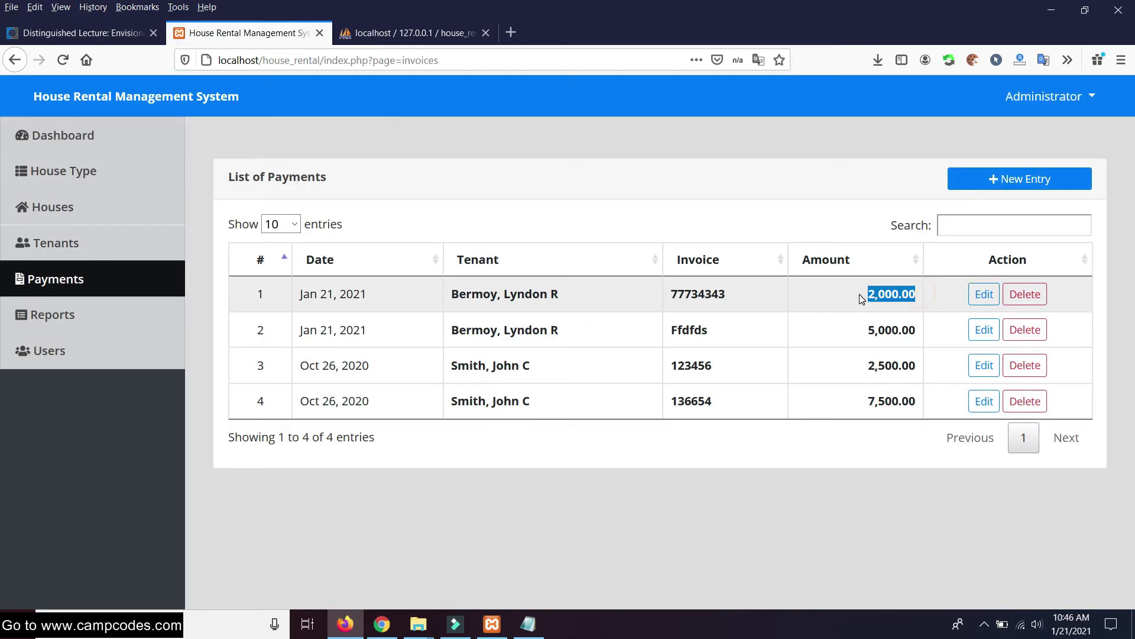
{"action": "left_click", "coordinate": [69, 245]}
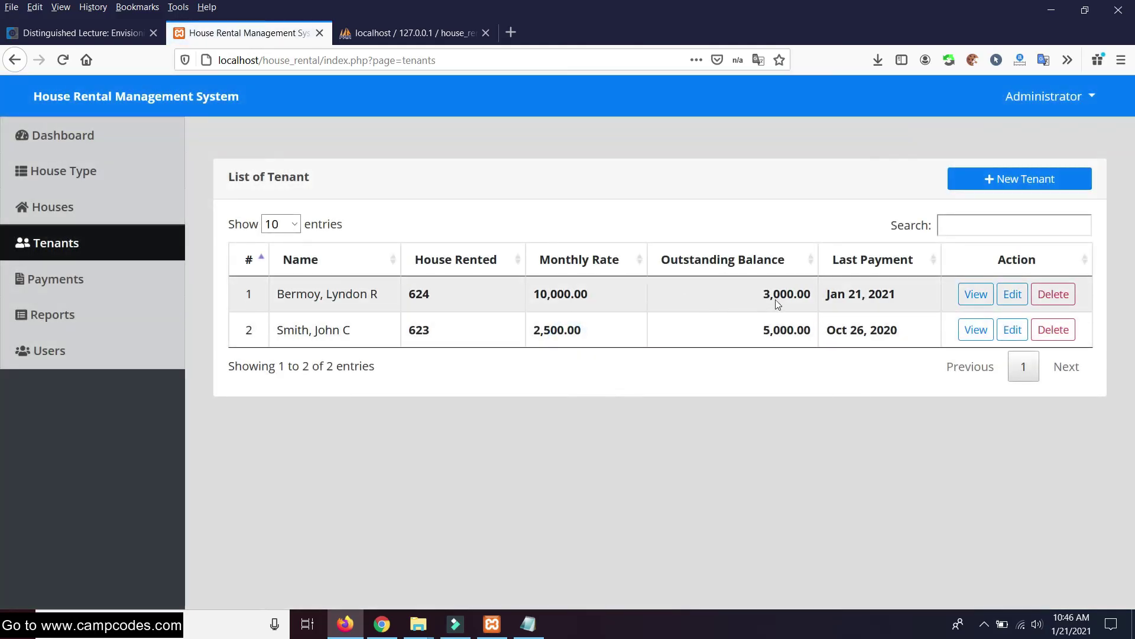
{"action": "double_click", "coordinate": [793, 293]}
{"action": "left_click", "coordinate": [607, 413]}
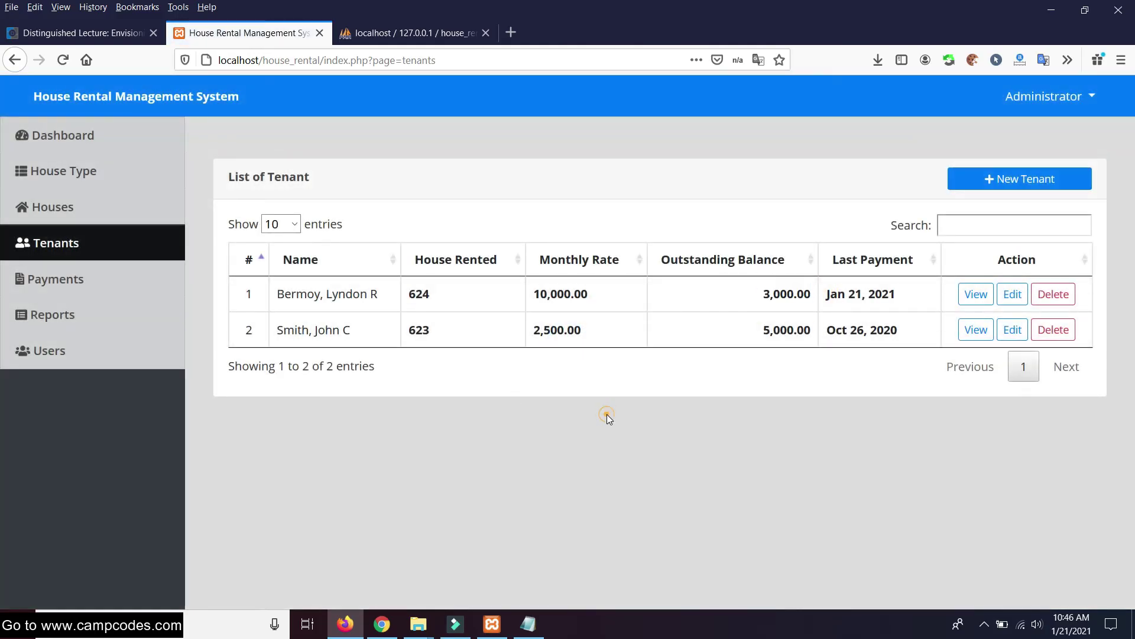
{"action": "left_click", "coordinate": [81, 279]}
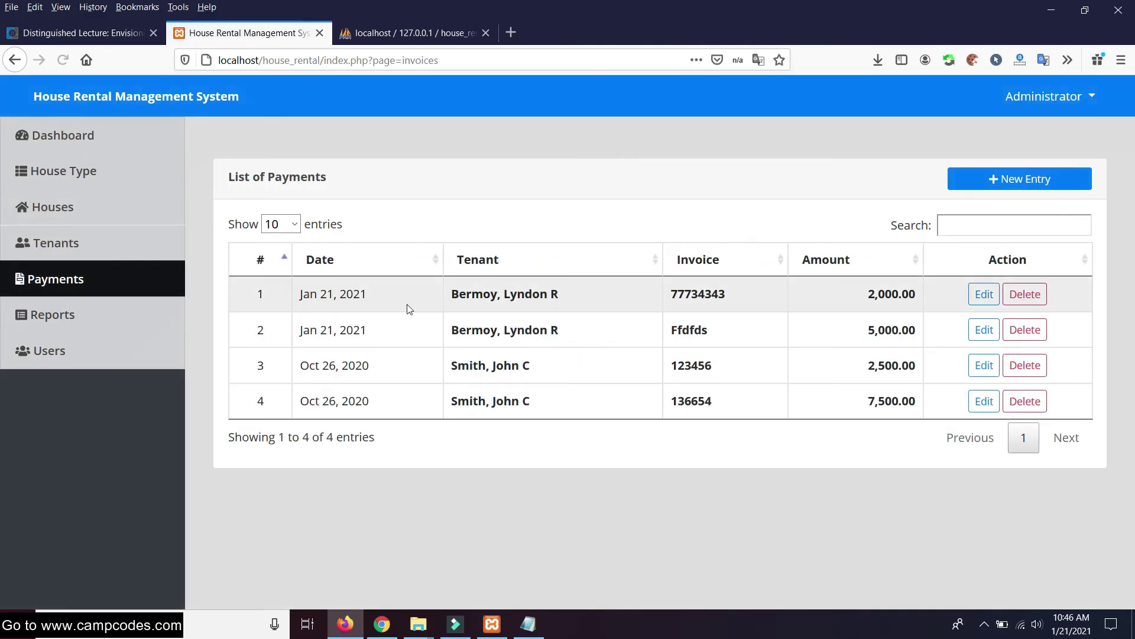
{"action": "left_click", "coordinate": [1021, 191]}
Record a 4,000 payment with invoice 23243 for house 624's tenant
{"action": "left_click", "coordinate": [362, 198]}
{"action": "left_click", "coordinate": [350, 252]}
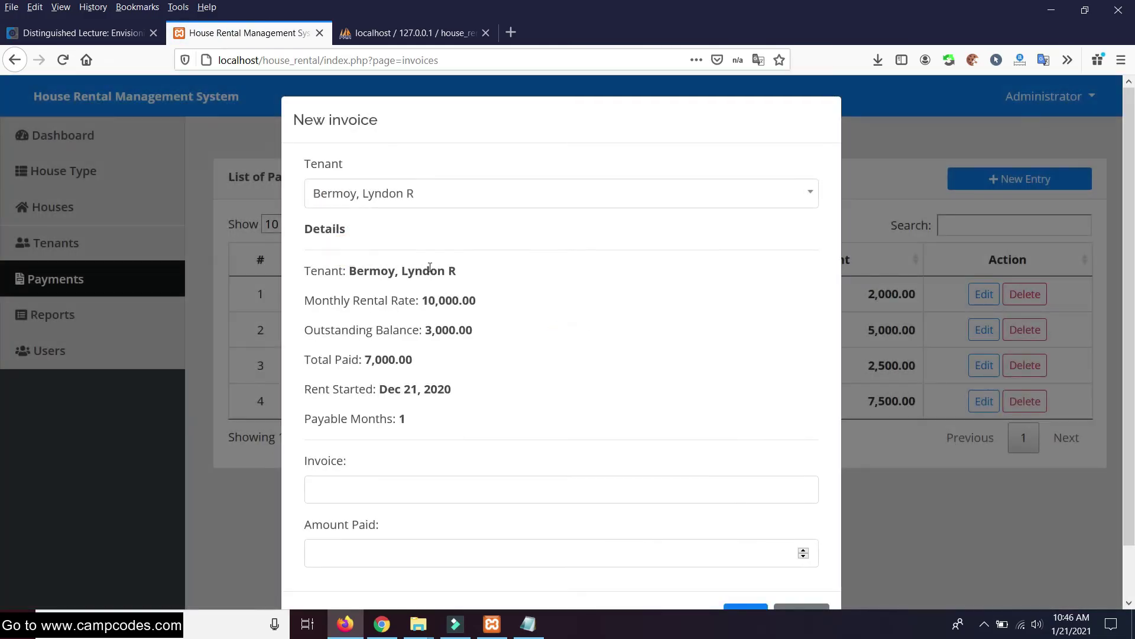
{"action": "scroll", "coordinate": [470, 330], "scroll_direction": "down", "scroll_amount": 1}
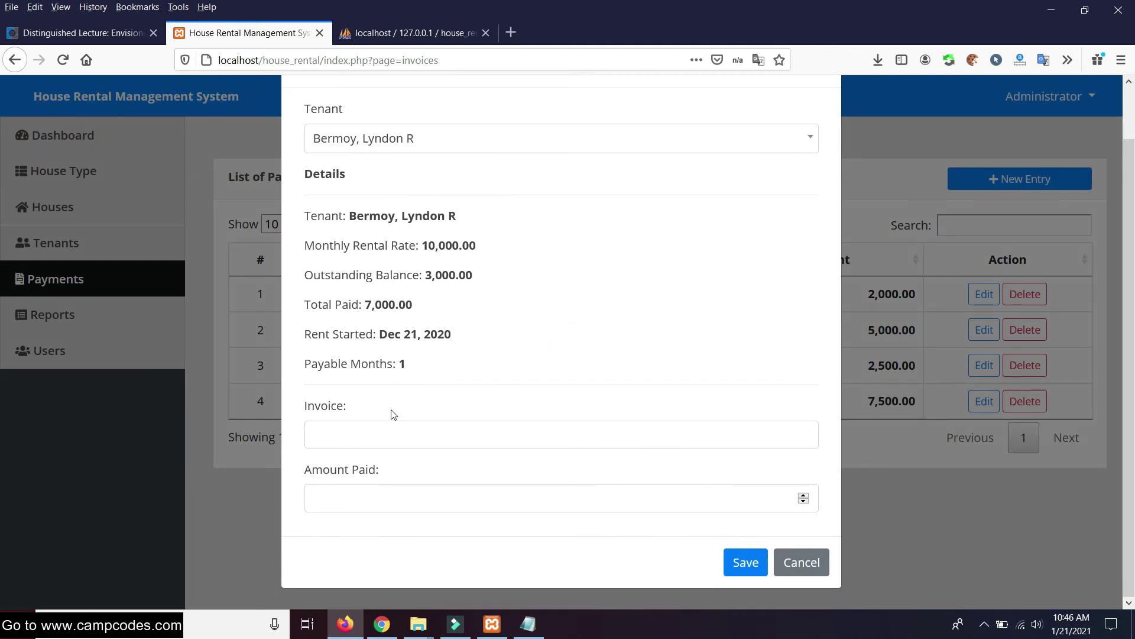
{"action": "left_click", "coordinate": [365, 433]}
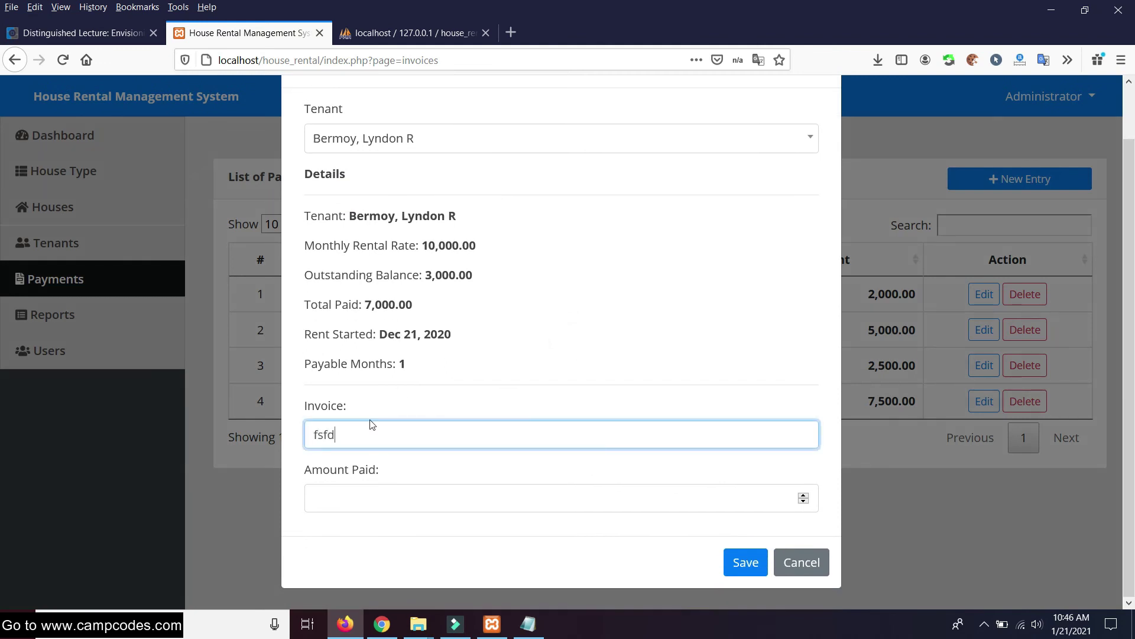
{"action": "left_click", "coordinate": [357, 489]}
{"action": "left_click_drag", "start_coordinate": [366, 433], "coordinate": [315, 442]}
{"action": "left_click", "coordinate": [370, 489]}
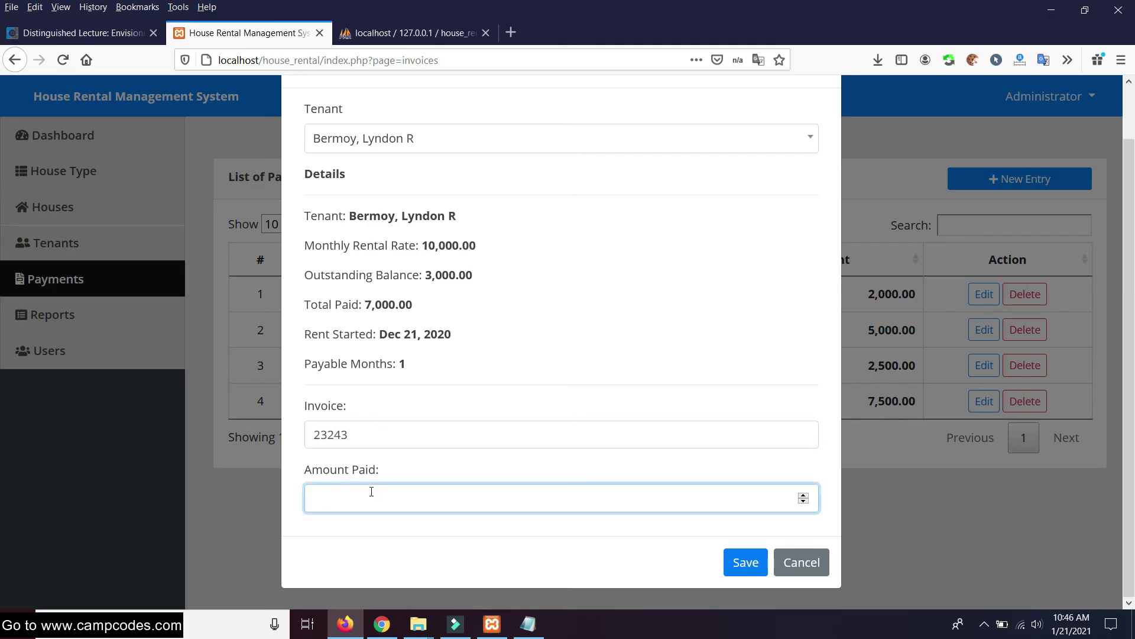
{"action": "left_click", "coordinate": [744, 562]}
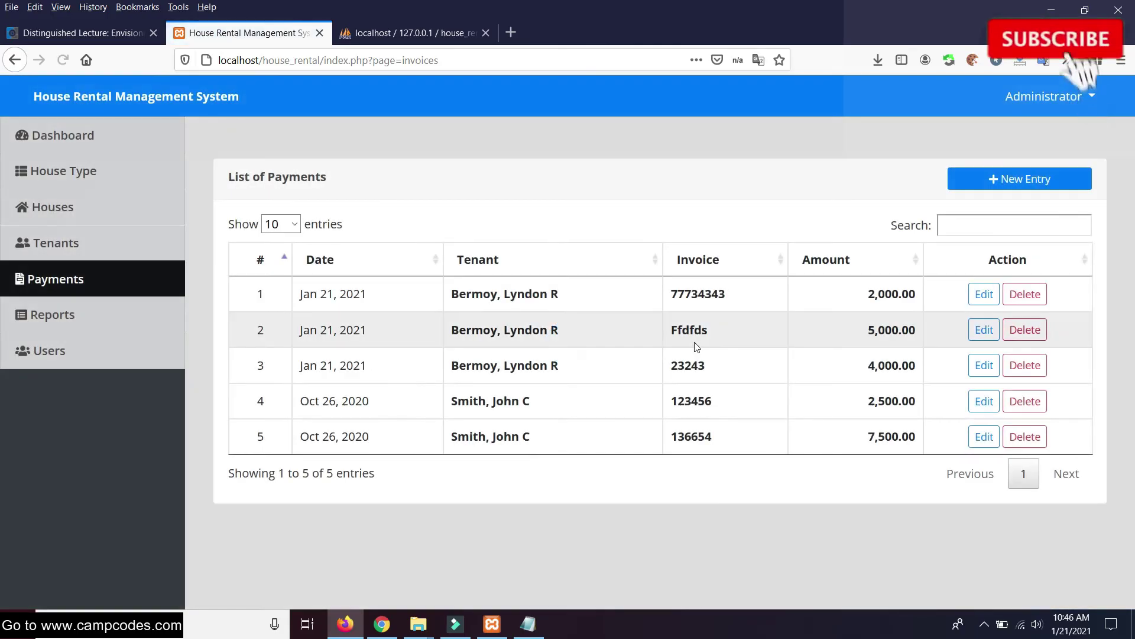
Verify the new payments and the tenant's -1,000.00 balance, then go to Reports
{"action": "left_click_drag", "start_coordinate": [901, 293], "coordinate": [938, 299]}
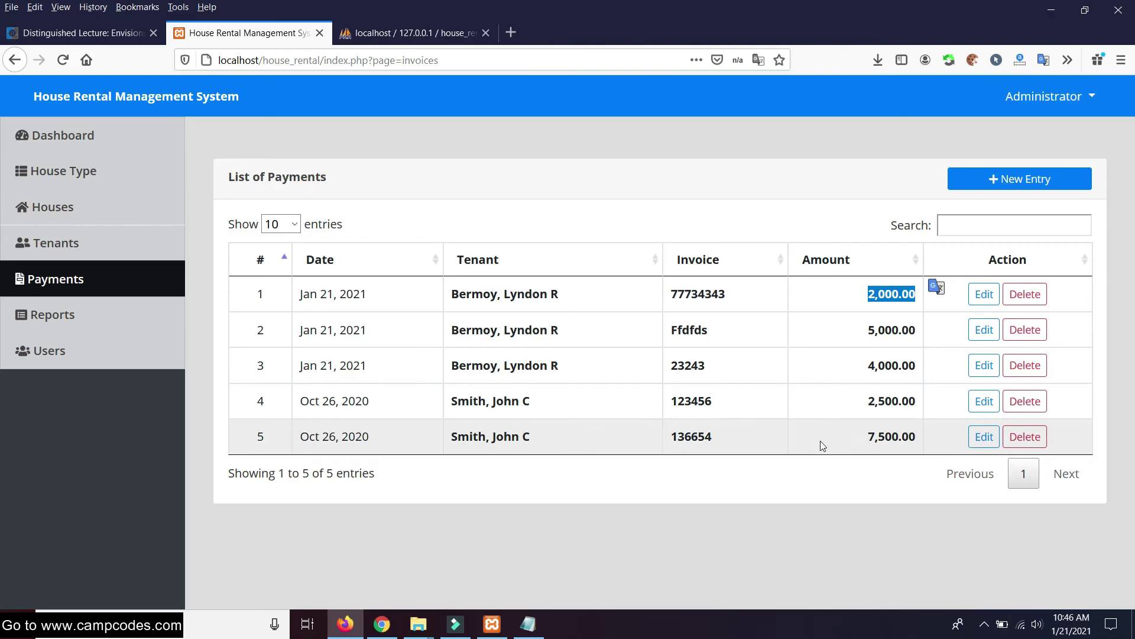
{"action": "left_click", "coordinate": [821, 482]}
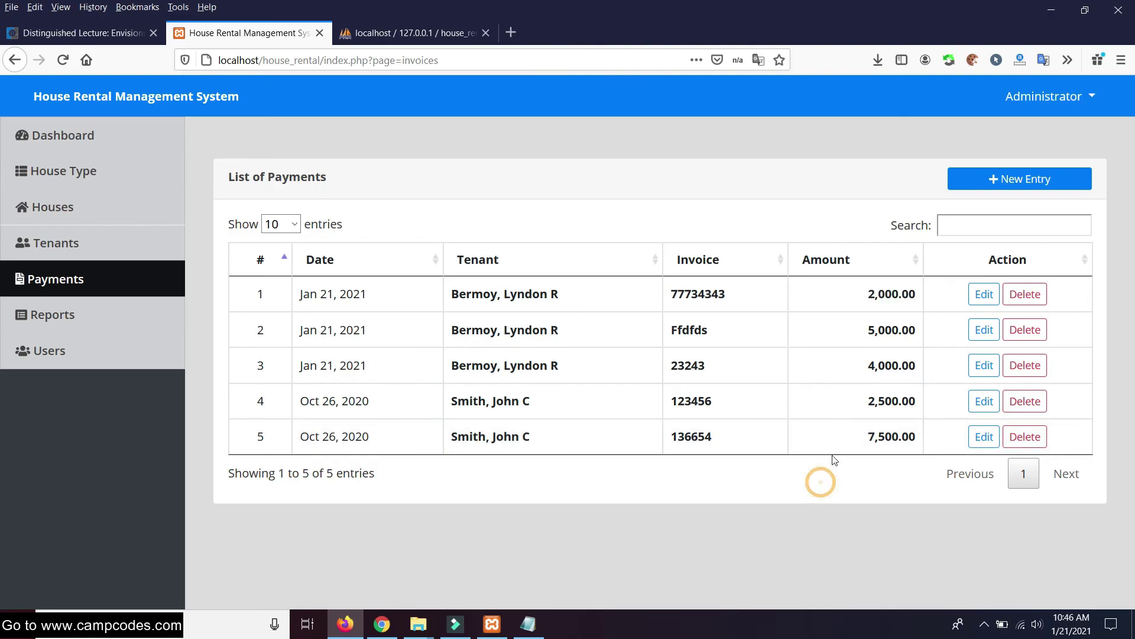
{"action": "double_click", "coordinate": [873, 364]}
{"action": "left_click", "coordinate": [868, 368]}
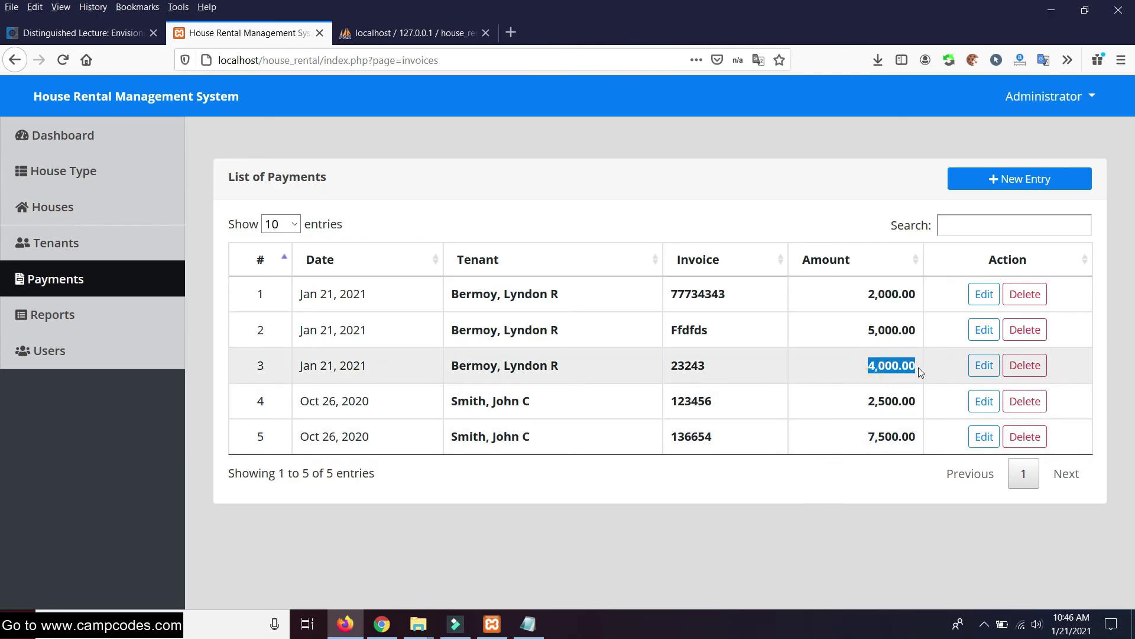
{"action": "left_click", "coordinate": [778, 502]}
{"action": "left_click", "coordinate": [83, 242]}
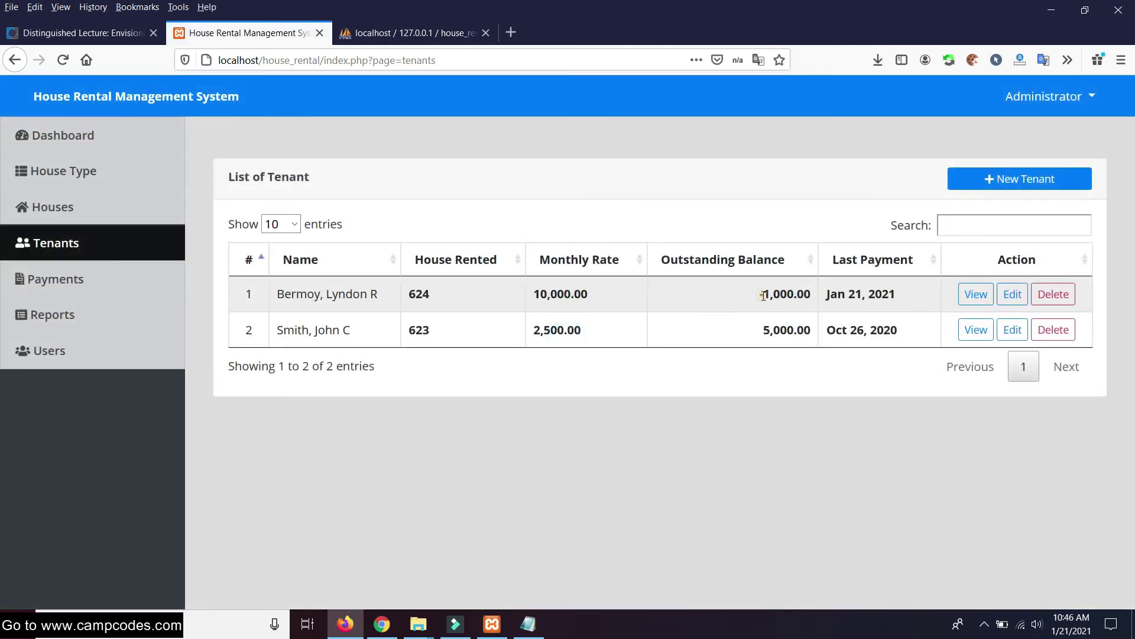
{"action": "left_click_drag", "start_coordinate": [763, 296], "coordinate": [836, 294]}
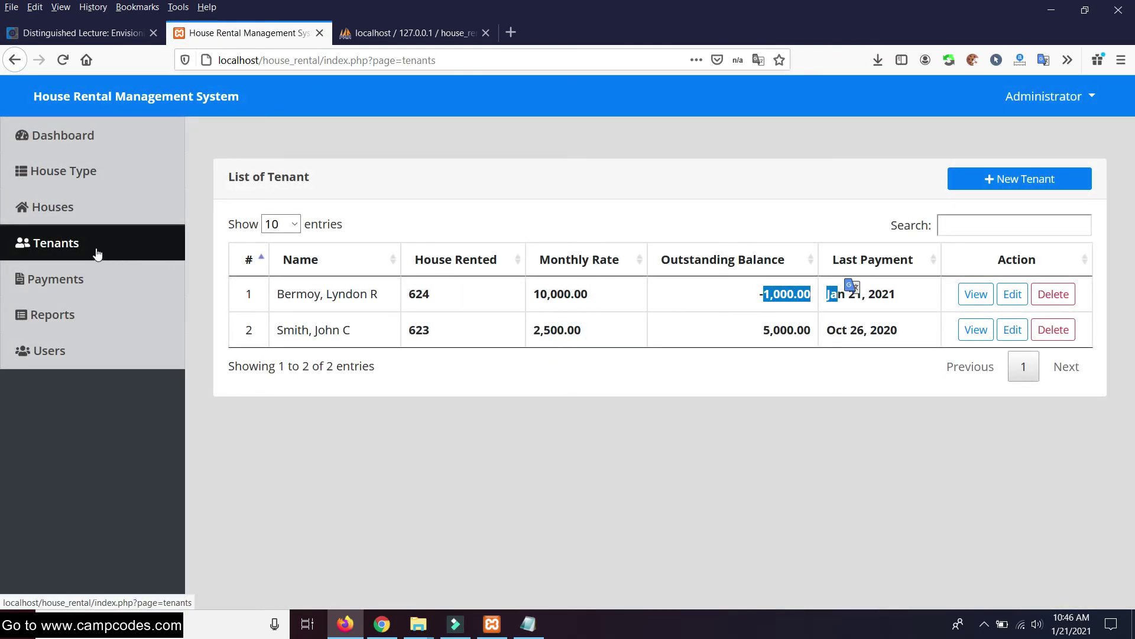
{"action": "left_click", "coordinate": [41, 273]}
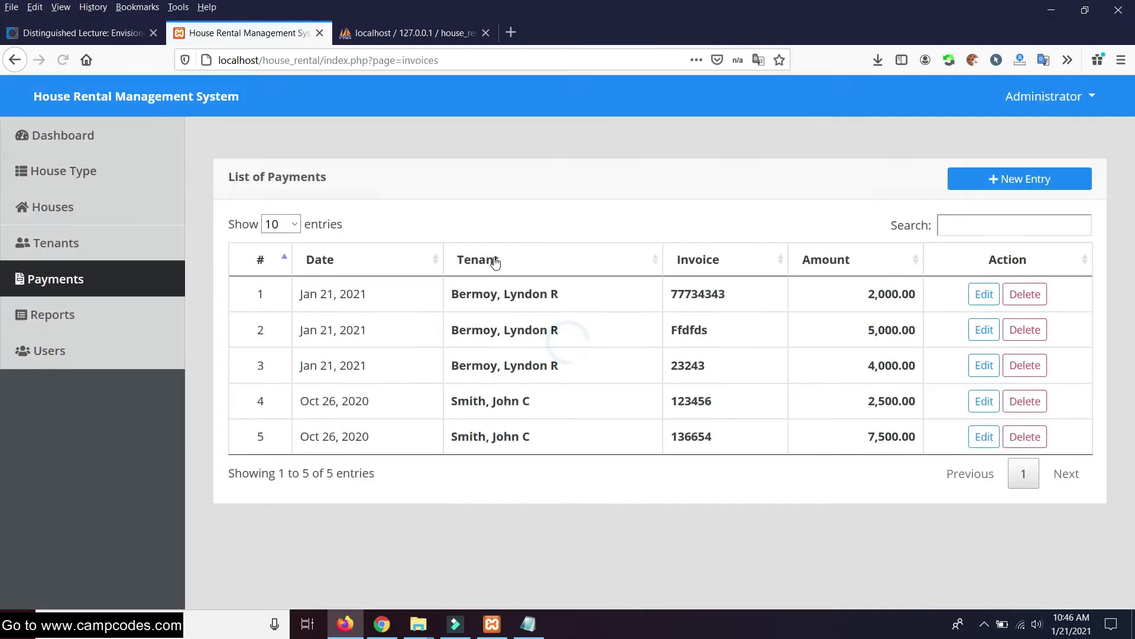
{"action": "left_click", "coordinate": [109, 319]}
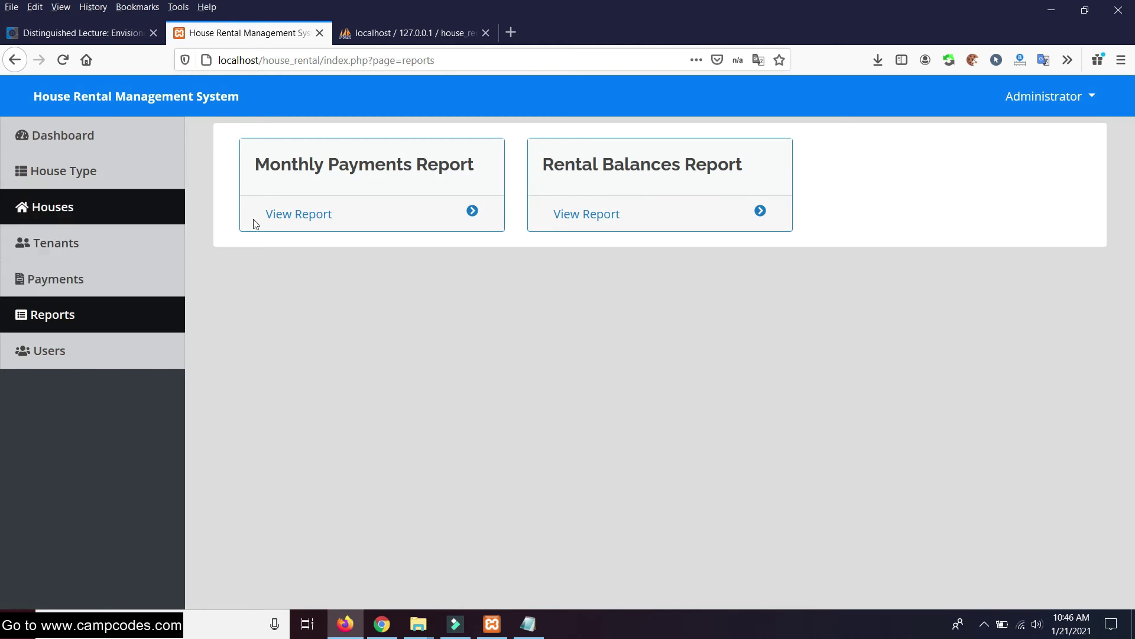
Open the Monthly Payments Report for 2021-01 and show its print preview
{"action": "left_click", "coordinate": [316, 216]}
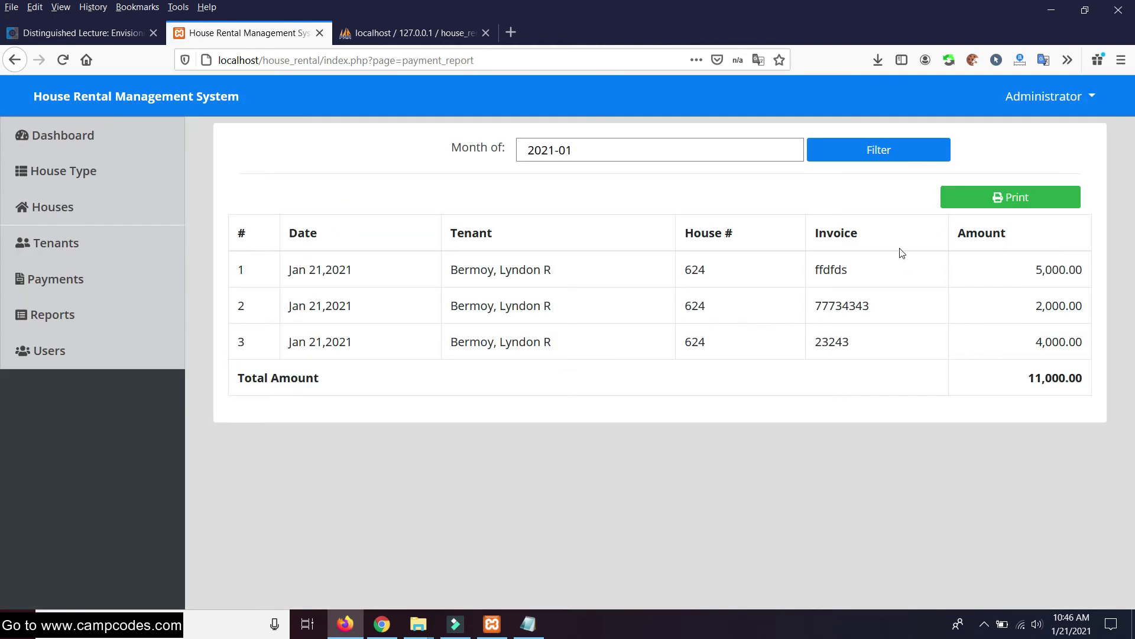
{"action": "left_click", "coordinate": [742, 143]}
{"action": "left_click", "coordinate": [1034, 196]}
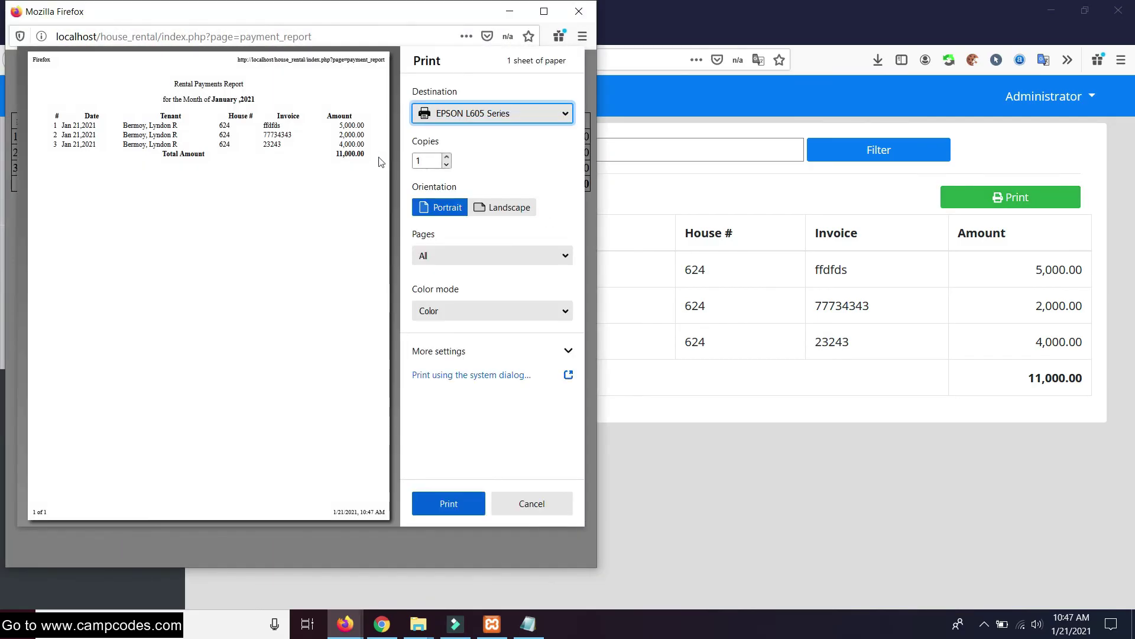
{"action": "left_click_drag", "start_coordinate": [440, 17], "coordinate": [743, 81]}
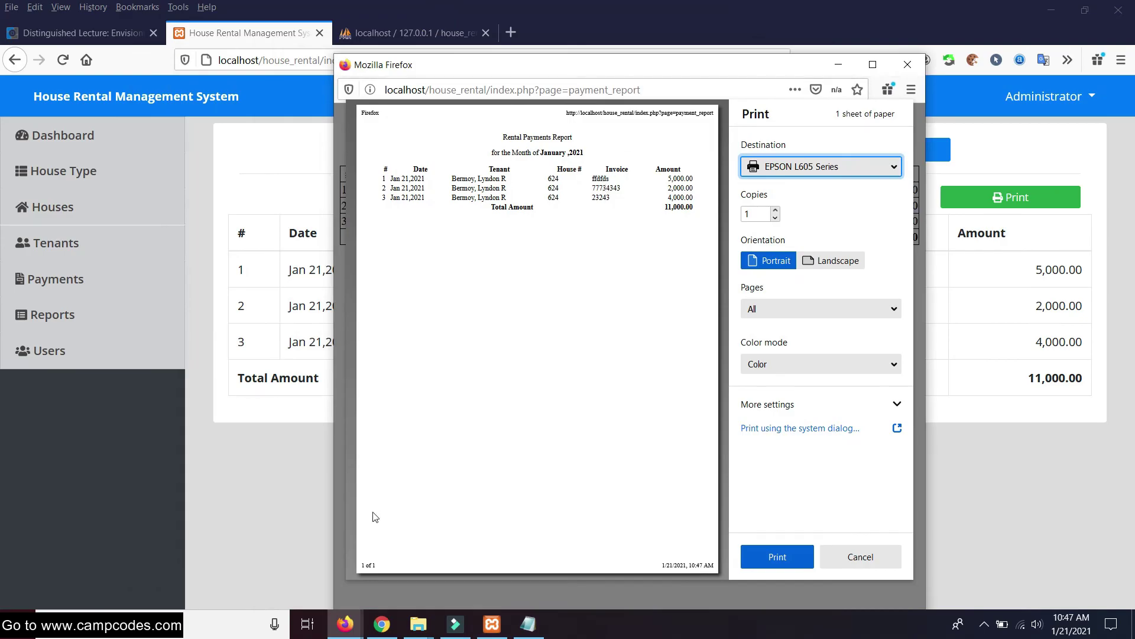
{"action": "left_click_drag", "start_coordinate": [926, 553], "coordinate": [1043, 553]}
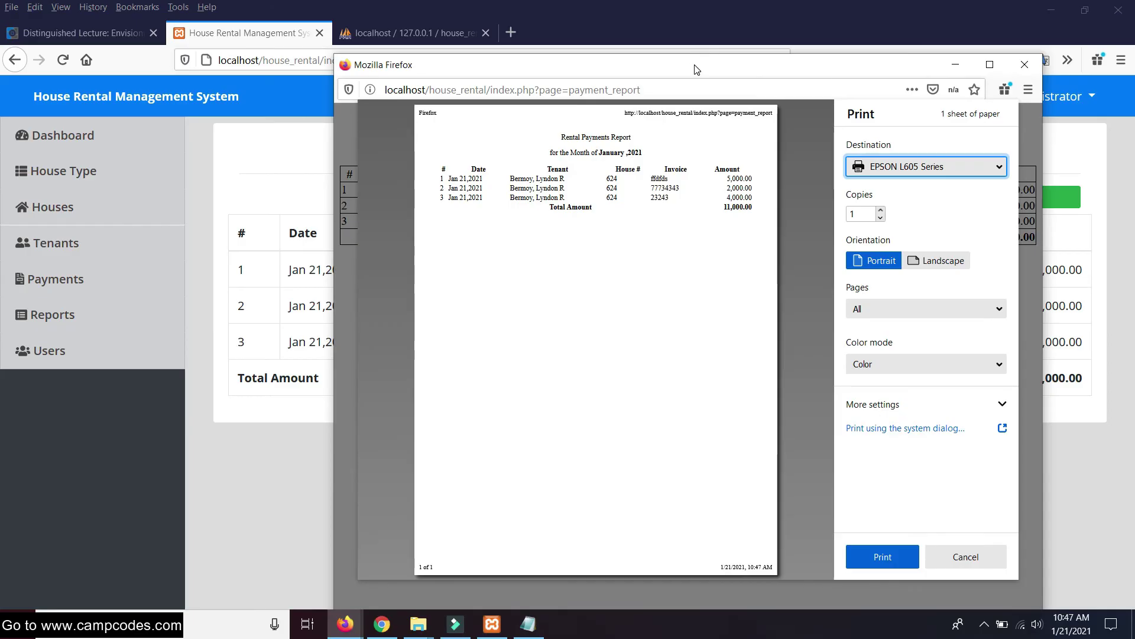
{"action": "left_click_drag", "start_coordinate": [697, 69], "coordinate": [614, 70]}
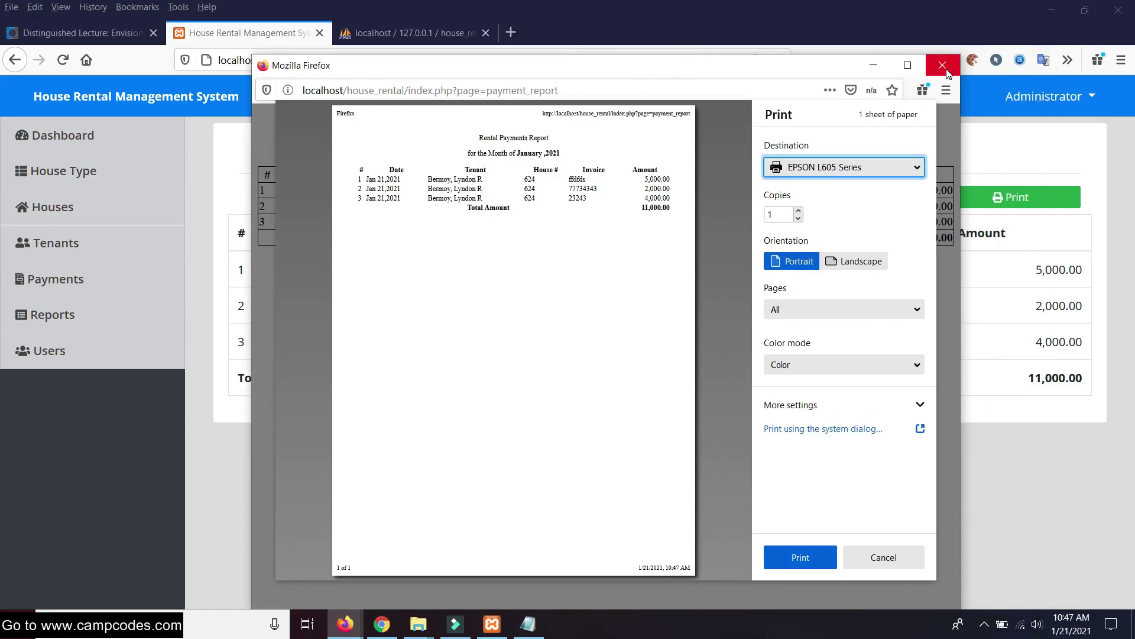
Close and reopen the report's print preview, centre it, then close it
{"action": "left_click", "coordinate": [451, 201]}
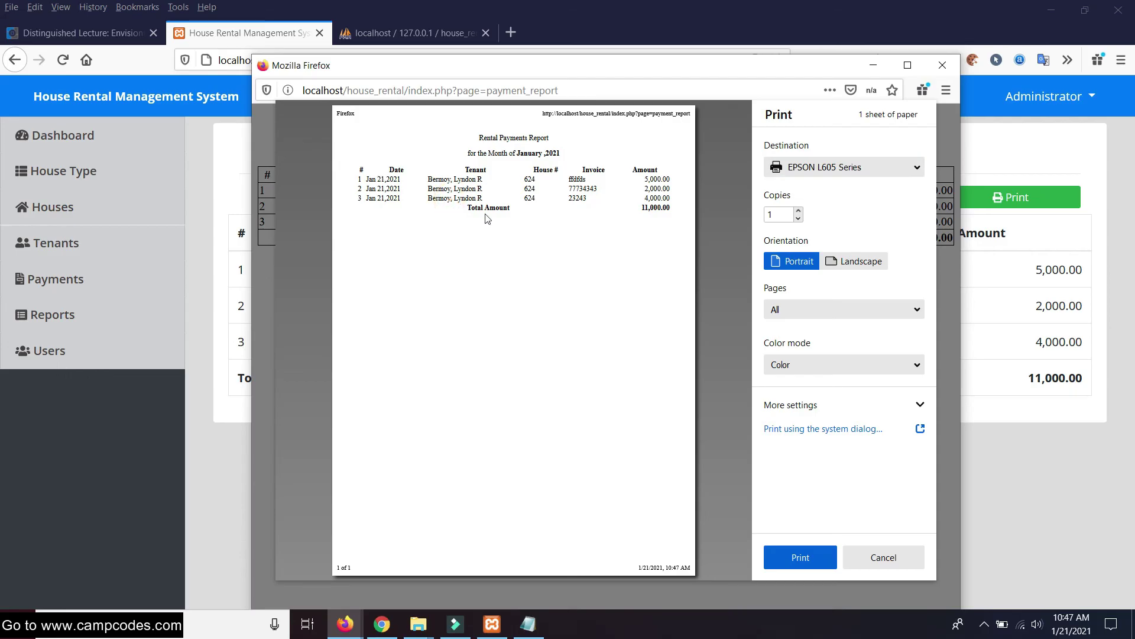
{"action": "left_click", "coordinate": [953, 68]}
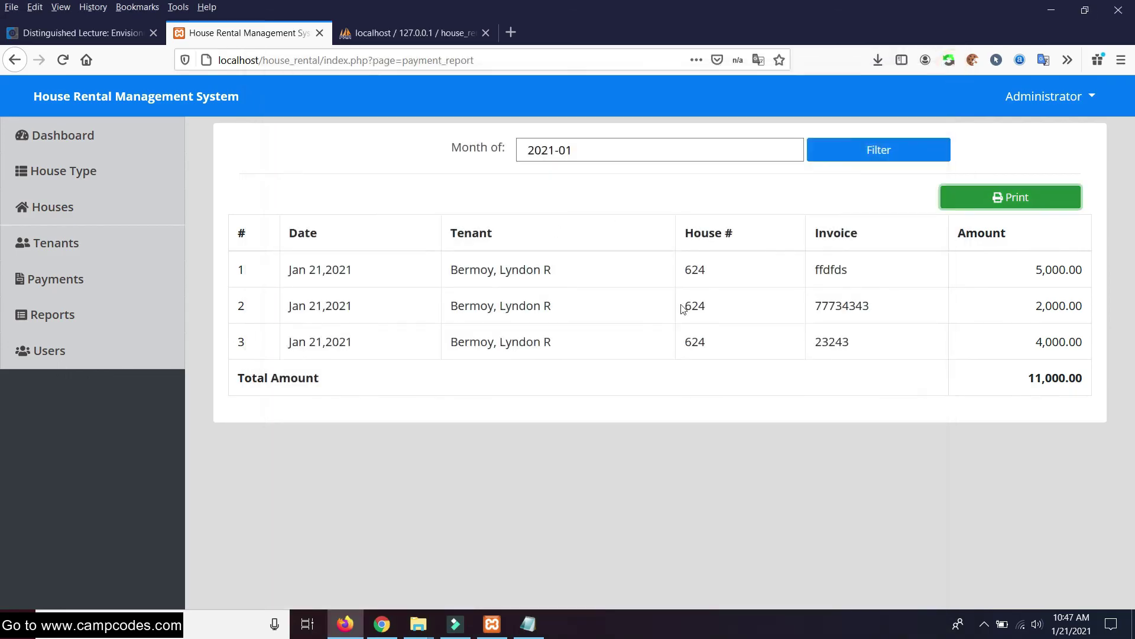
{"action": "left_click", "coordinate": [992, 206]}
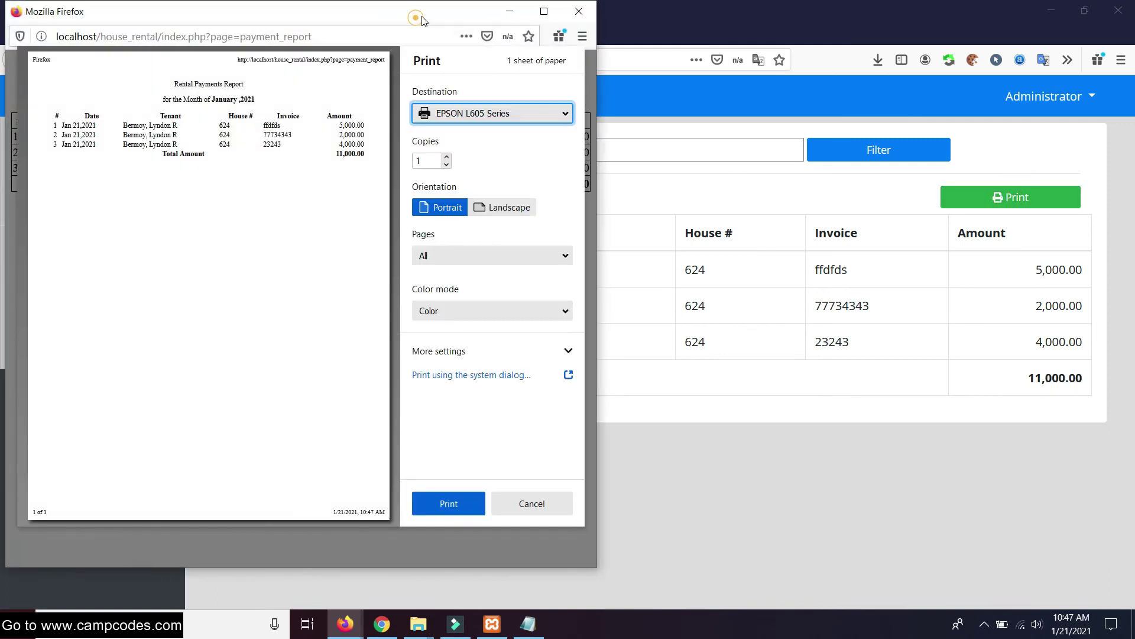
{"action": "left_click_drag", "start_coordinate": [423, 21], "coordinate": [761, 114]}
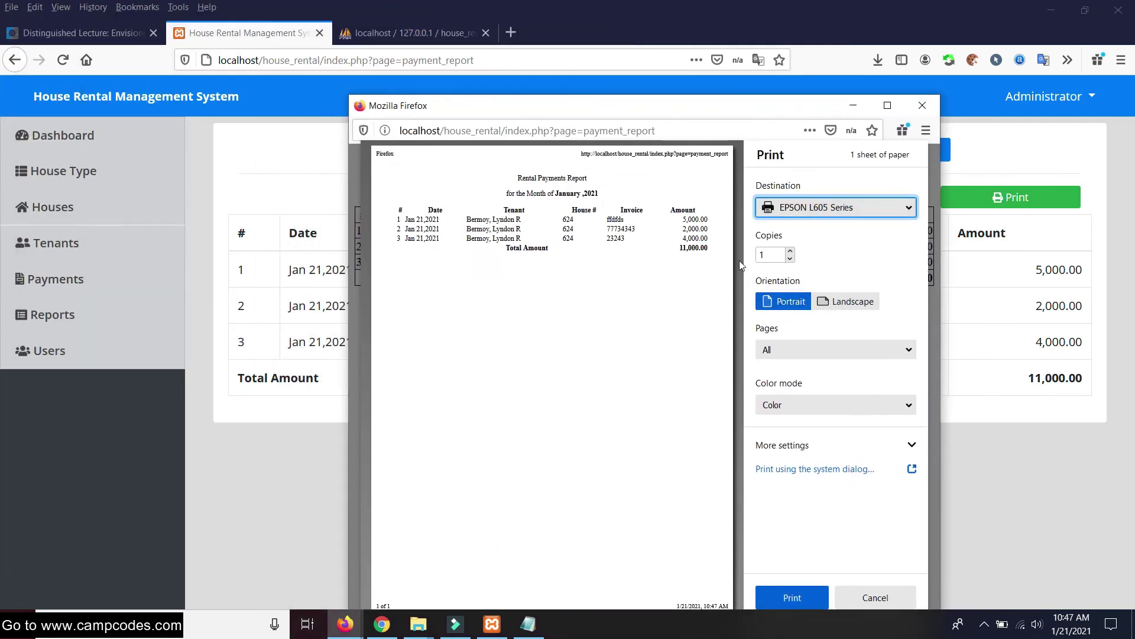
{"action": "left_click", "coordinate": [923, 105]}
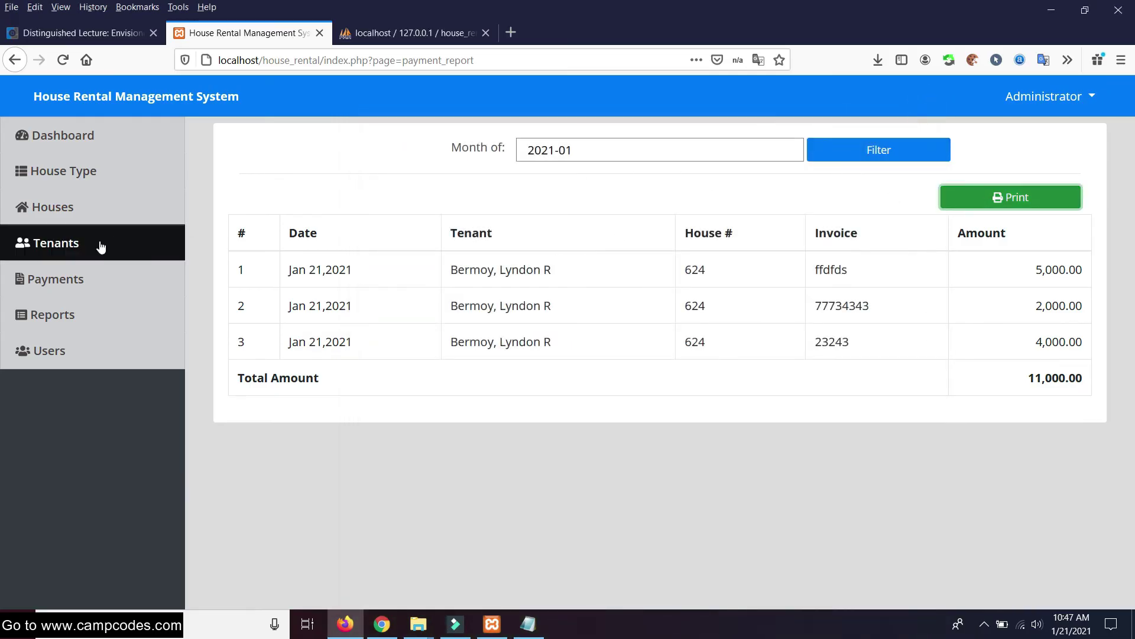
Filter the monthly report to 2020-10 (10,000.00 total), then open the Rental Balances report
{"action": "left_click", "coordinate": [657, 156]}
{"action": "left_click", "coordinate": [854, 153]}
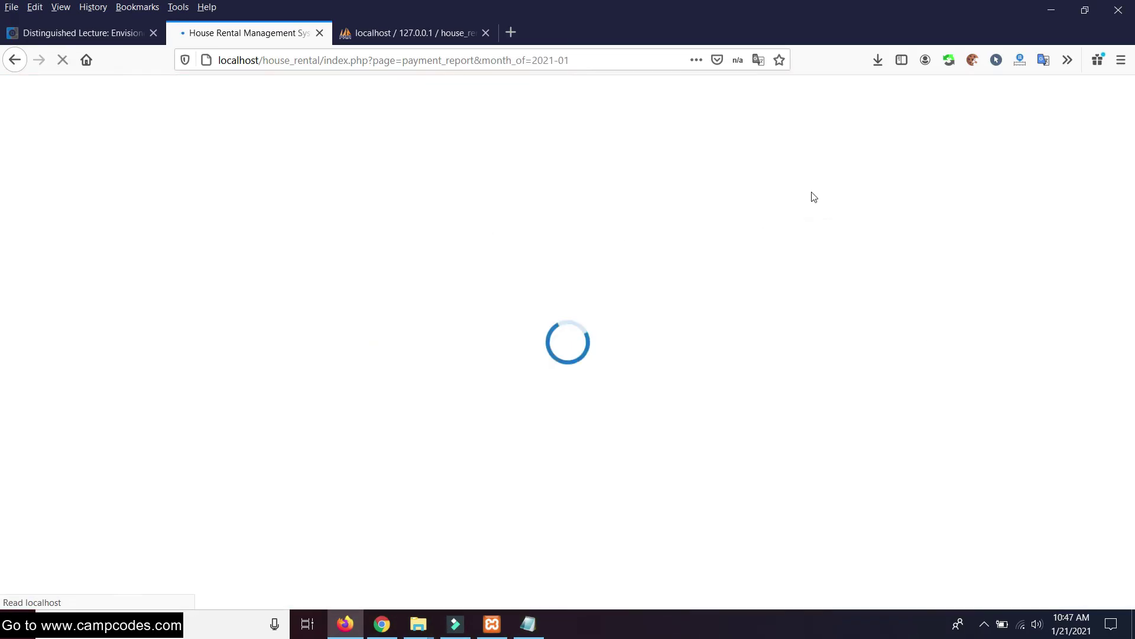
{"action": "left_click", "coordinate": [597, 147]}
{"action": "left_click", "coordinate": [561, 149]}
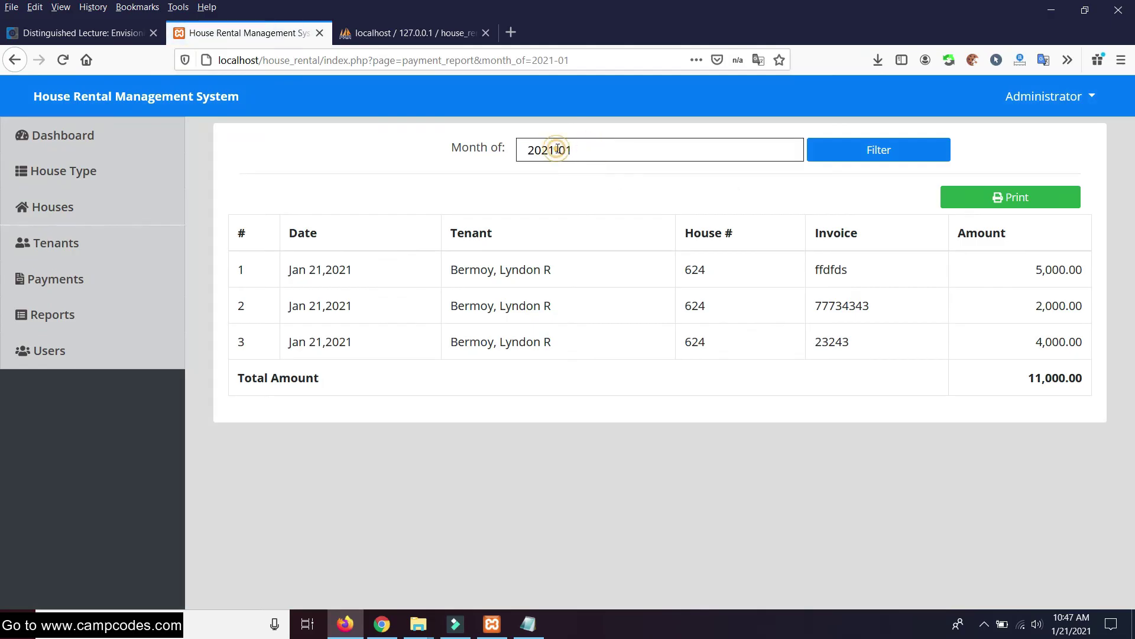
{"action": "left_click", "coordinate": [609, 151]}
{"action": "left_click", "coordinate": [870, 150]}
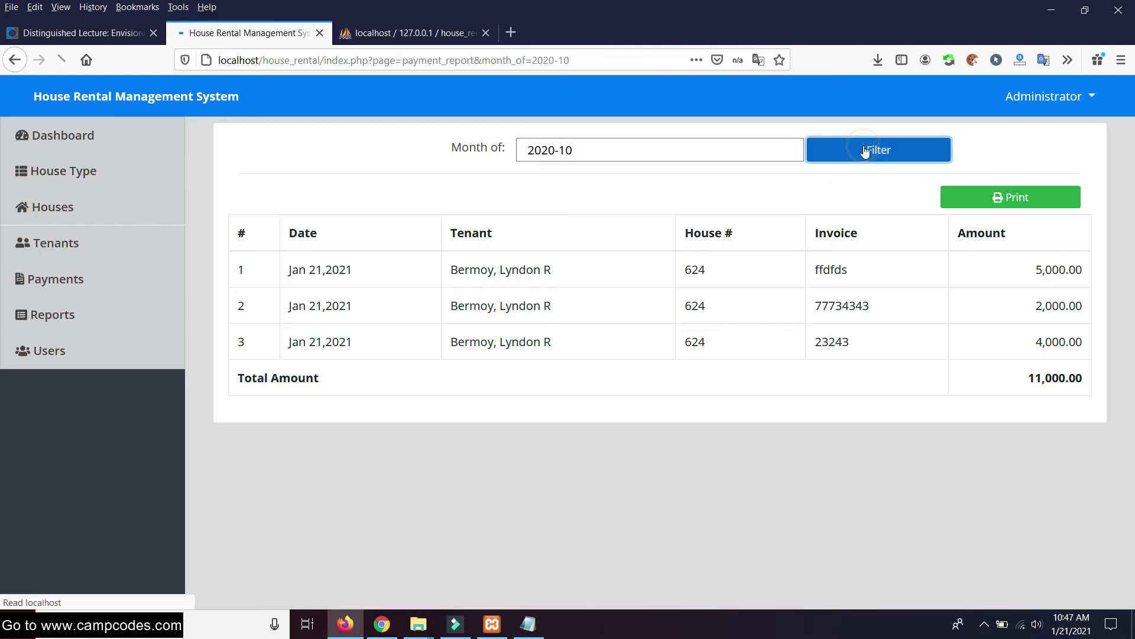
{"action": "left_click_drag", "start_coordinate": [291, 269], "coordinate": [1024, 310]}
{"action": "left_click", "coordinate": [665, 401]}
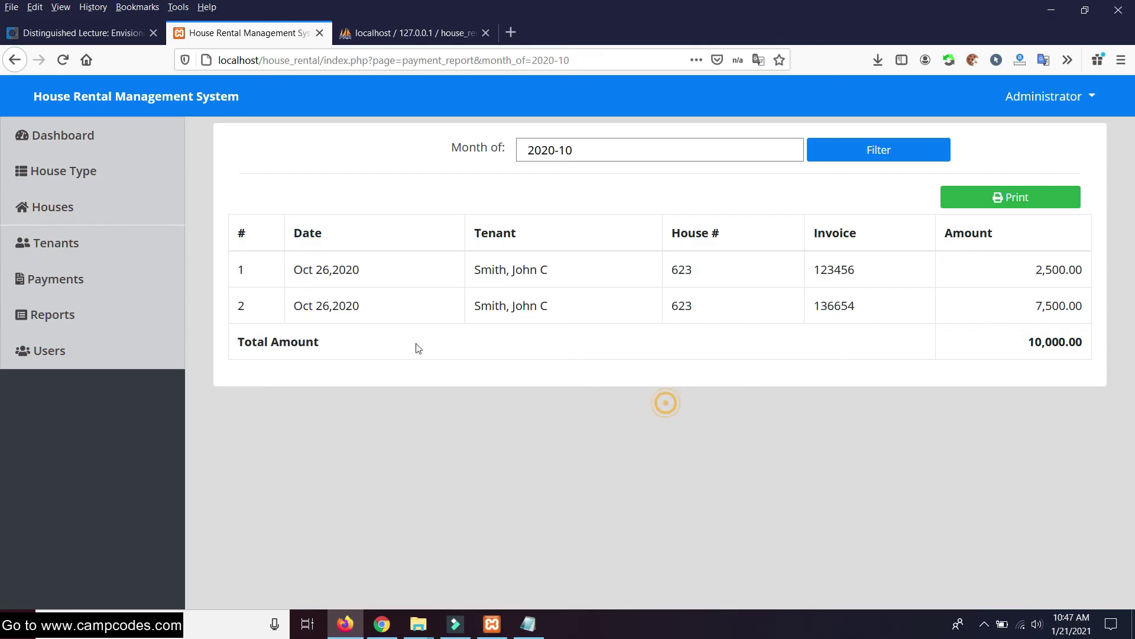
{"action": "left_click", "coordinate": [88, 314]}
{"action": "left_click", "coordinate": [612, 216]}
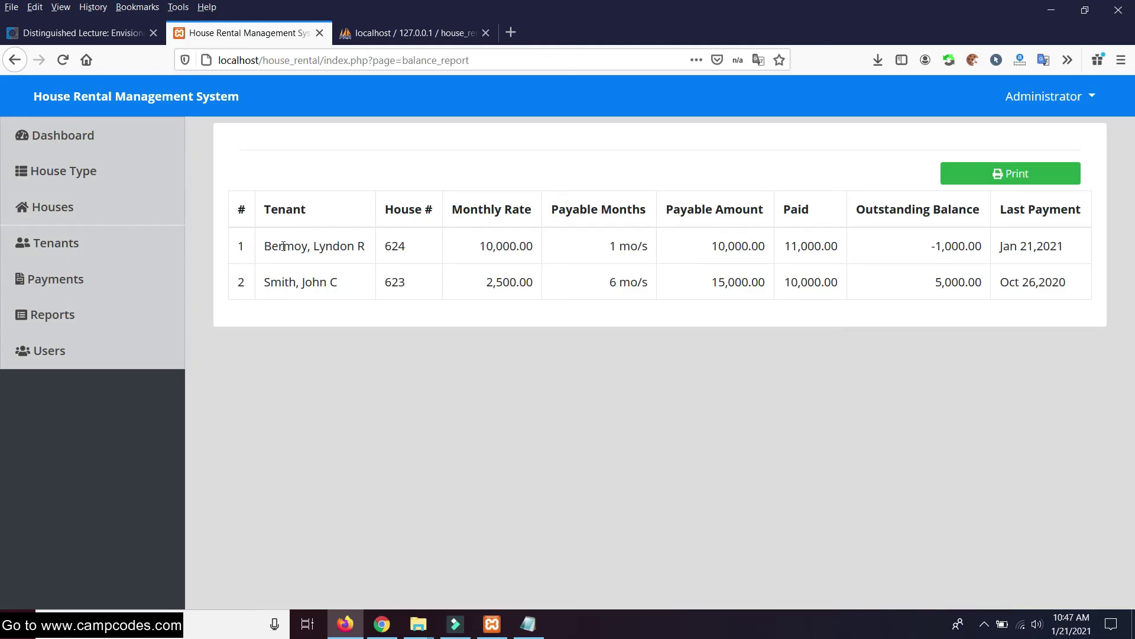
Review the first tenant's balance row, including the 11,000.00 paid total
{"action": "left_click_drag", "start_coordinate": [292, 246], "coordinate": [760, 246]}
{"action": "left_click", "coordinate": [760, 248]}
{"action": "left_click", "coordinate": [246, 243], "text": "shift"}
{"action": "left_click", "coordinate": [874, 266]}
{"action": "left_click_drag", "start_coordinate": [850, 246], "coordinate": [771, 248]}
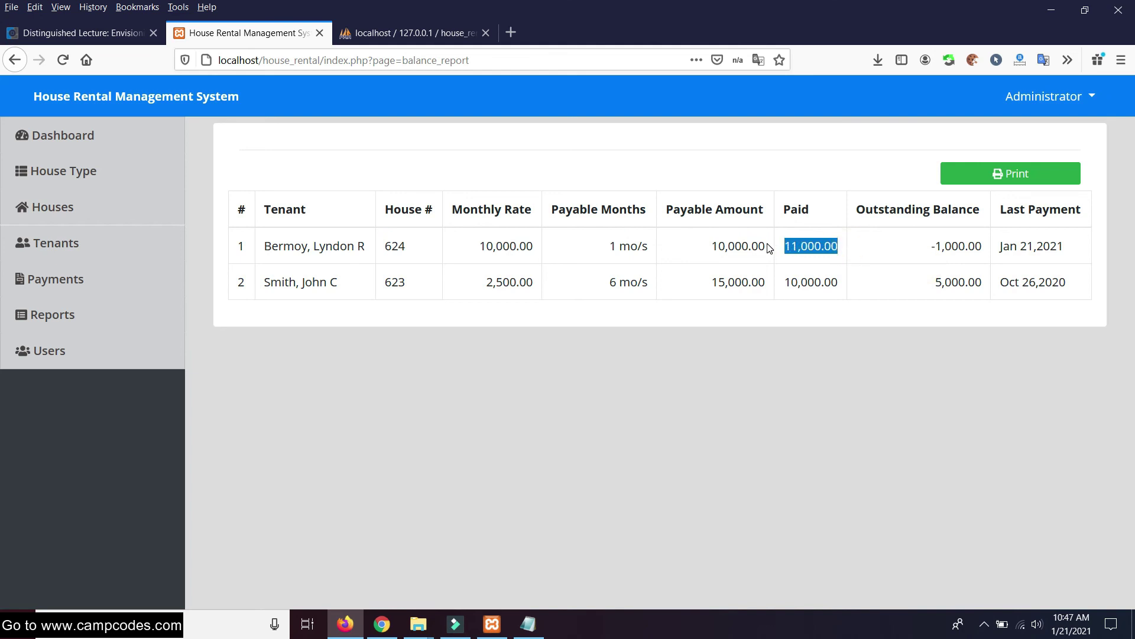
{"action": "left_click_drag", "start_coordinate": [726, 282], "coordinate": [728, 282]}
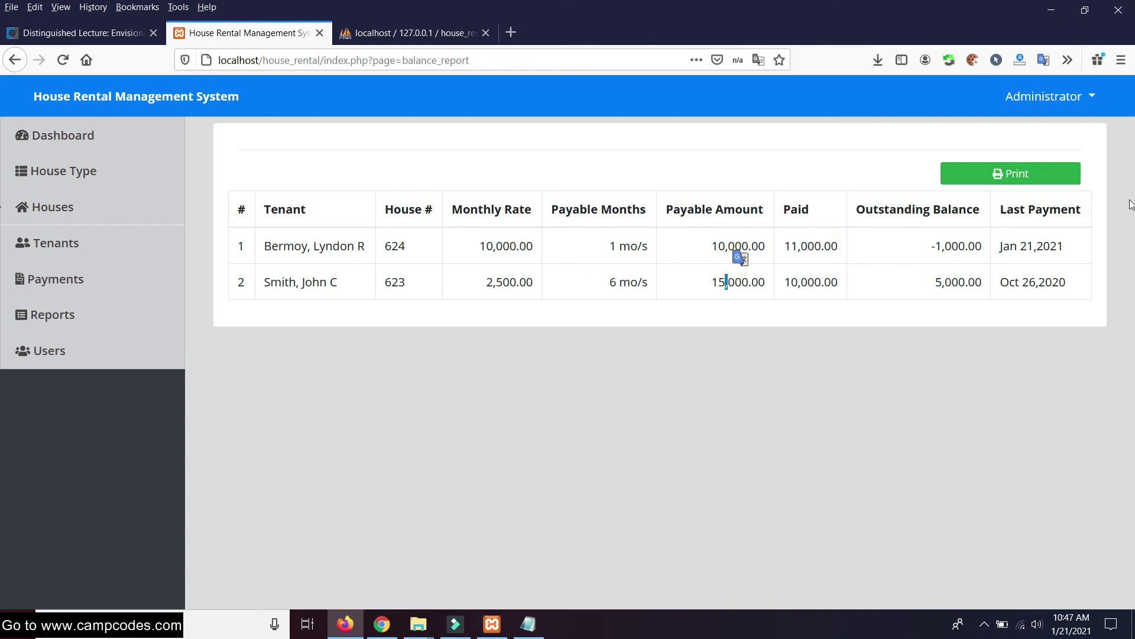
Preview the Rental Balances Report for printing, then cancel the print
{"action": "left_click", "coordinate": [1013, 175]}
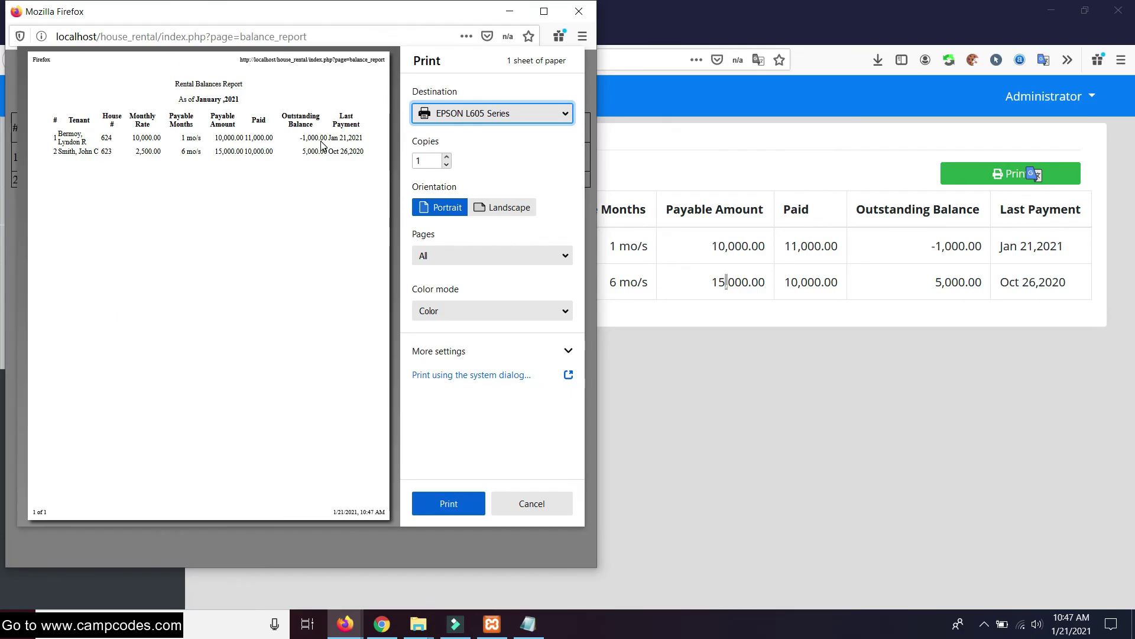
{"action": "left_click_drag", "start_coordinate": [404, 13], "coordinate": [690, 19]}
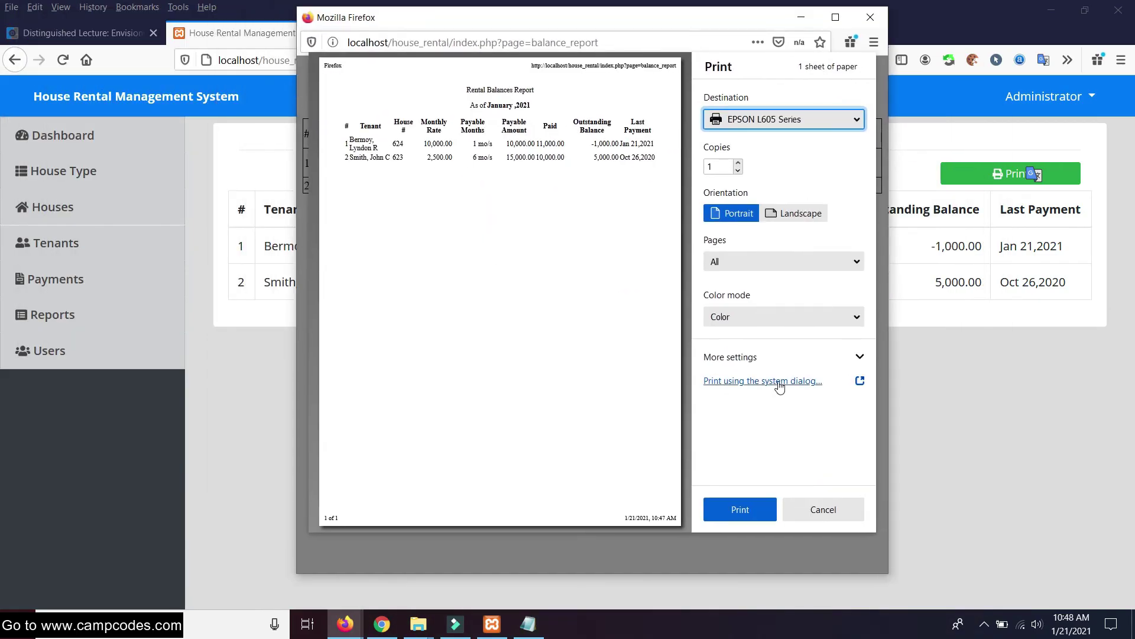
{"action": "left_click", "coordinate": [822, 511]}
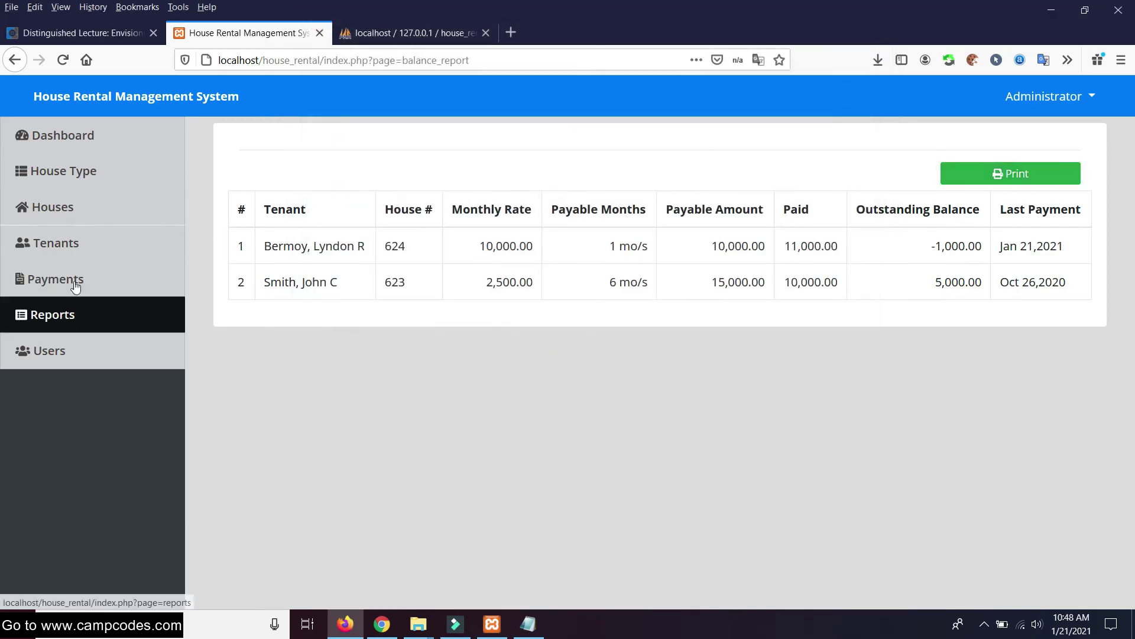
Check the dashboard's Total Houses count, then review the listed house details
{"action": "left_click", "coordinate": [73, 150]}
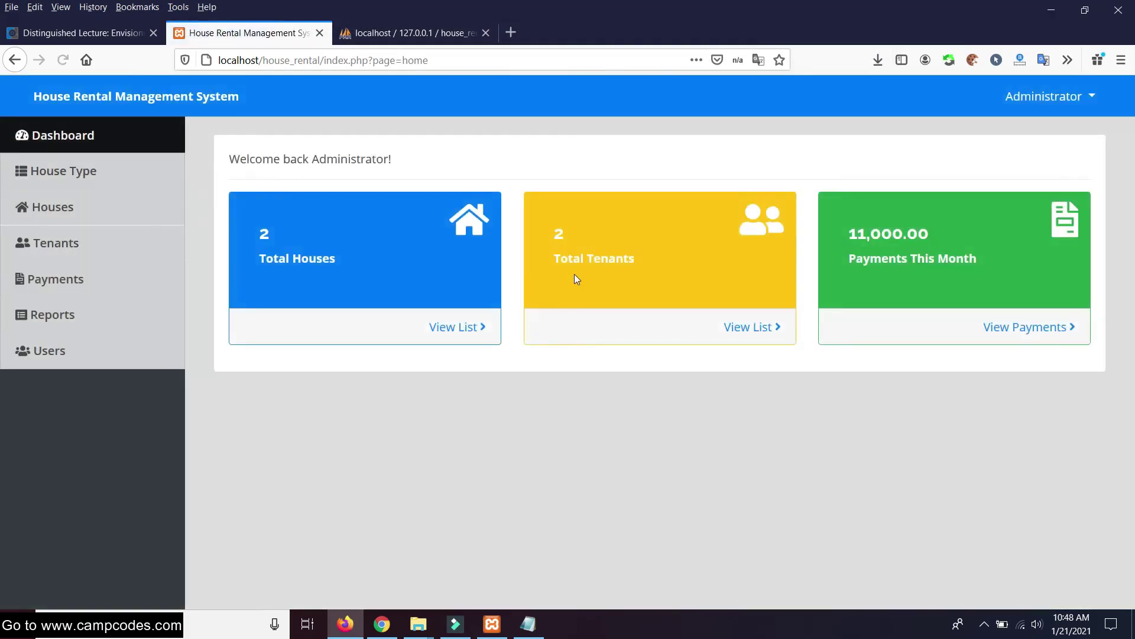
{"action": "left_click_drag", "start_coordinate": [335, 262], "coordinate": [246, 231]}
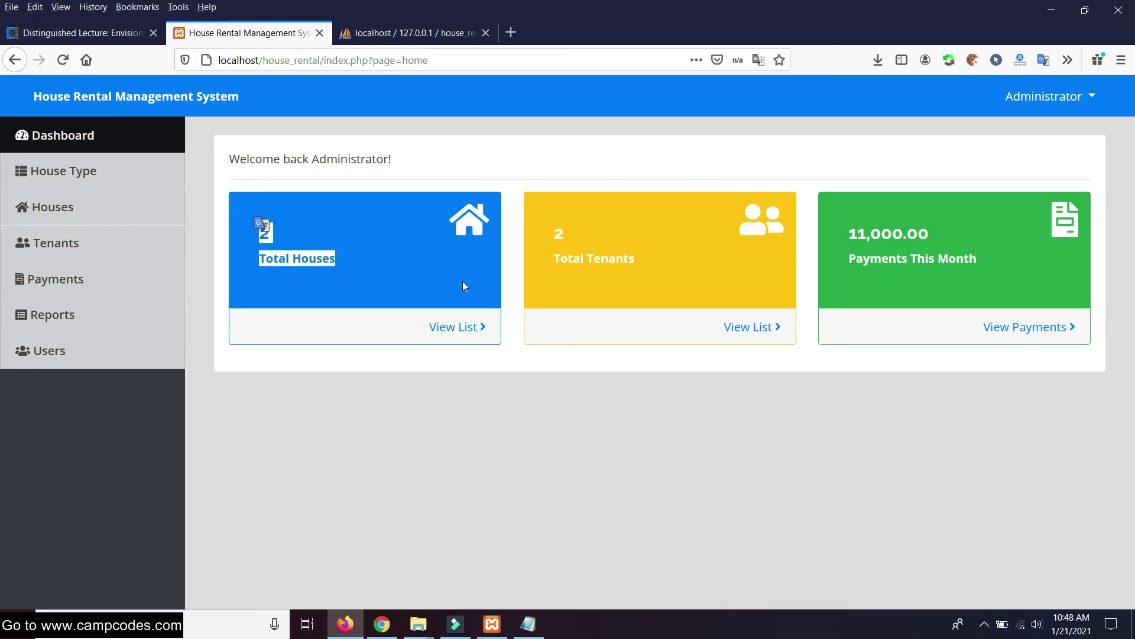
{"action": "left_click", "coordinate": [464, 325]}
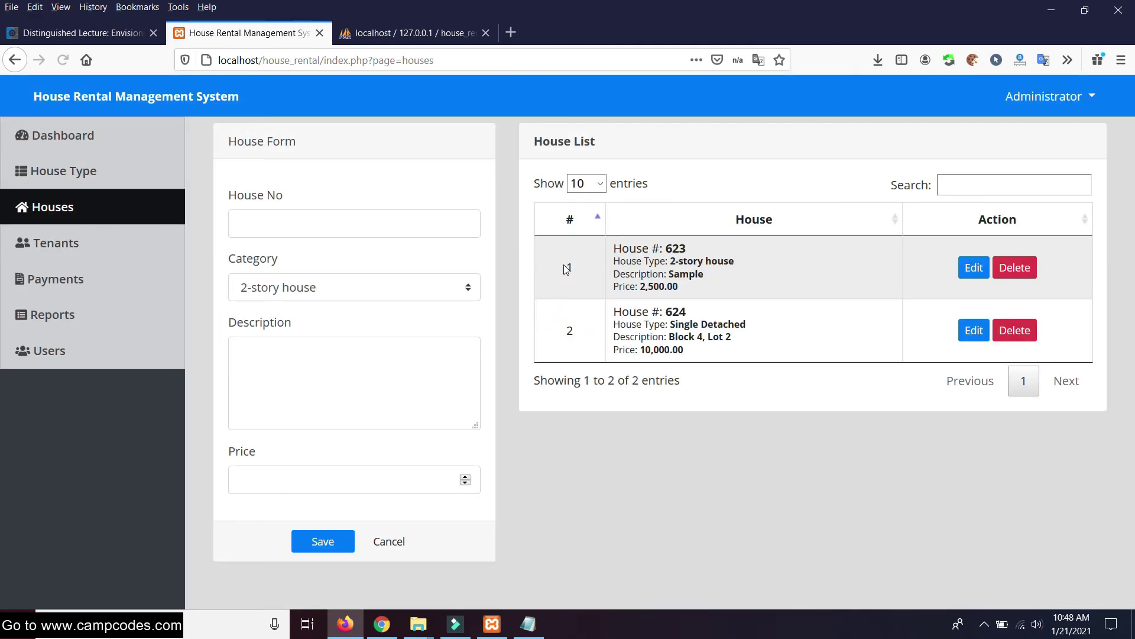
{"action": "left_click_drag", "start_coordinate": [740, 357], "coordinate": [613, 243]}
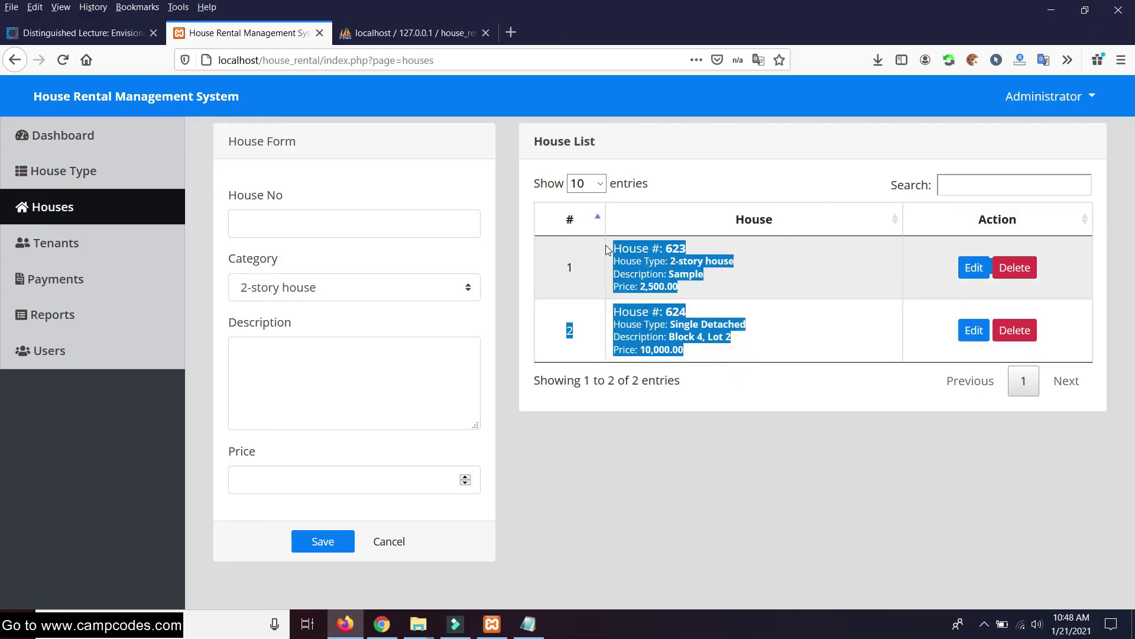
From the dashboard, review the tenants list, highlighting the second tenant's details
{"action": "left_click", "coordinate": [83, 142]}
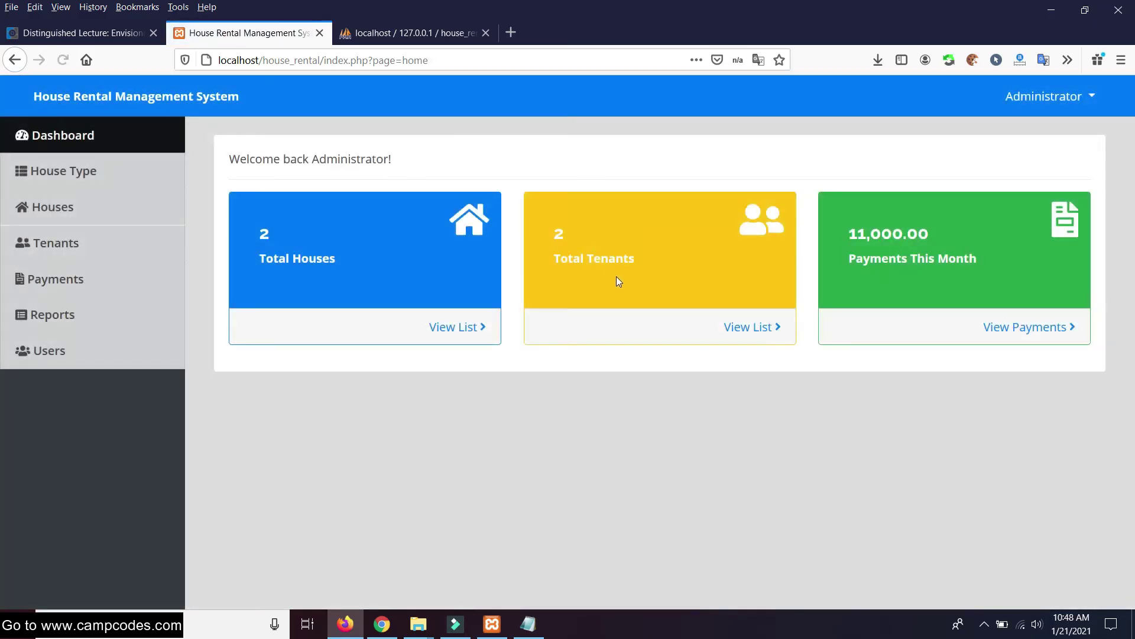
{"action": "left_click", "coordinate": [759, 335]}
{"action": "left_click_drag", "start_coordinate": [612, 329], "coordinate": [249, 261]}
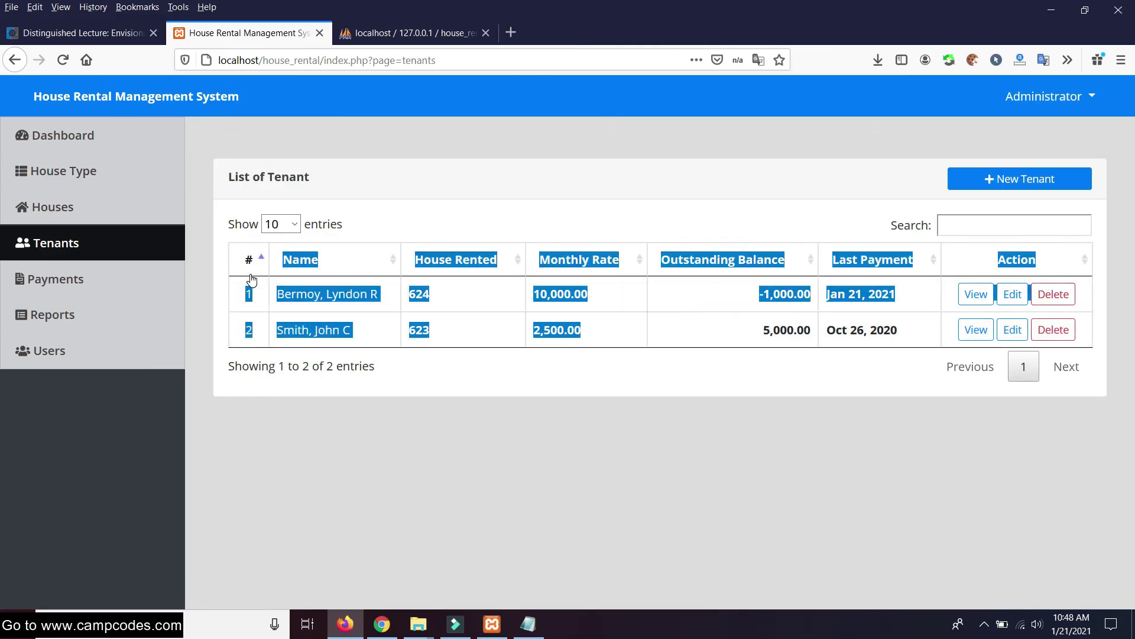
{"action": "left_click", "coordinate": [611, 476]}
Review the Payments This Month total and the three Jan 21, 2021 payments, then go to Users
{"action": "left_click", "coordinate": [86, 142]}
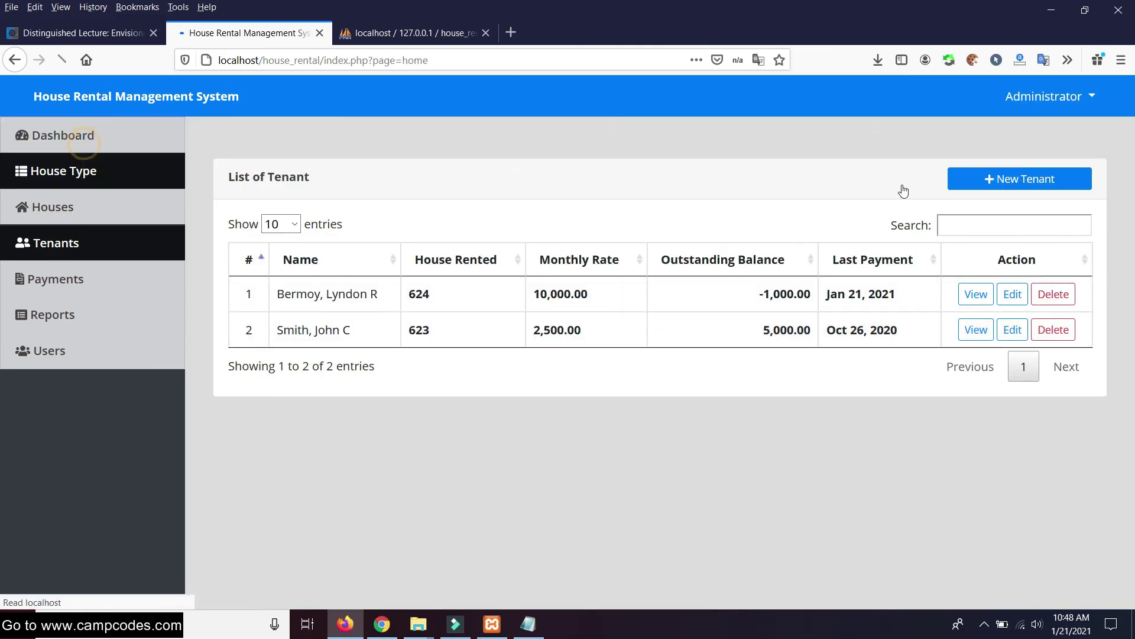
{"action": "left_click_drag", "start_coordinate": [1015, 277], "coordinate": [847, 228]}
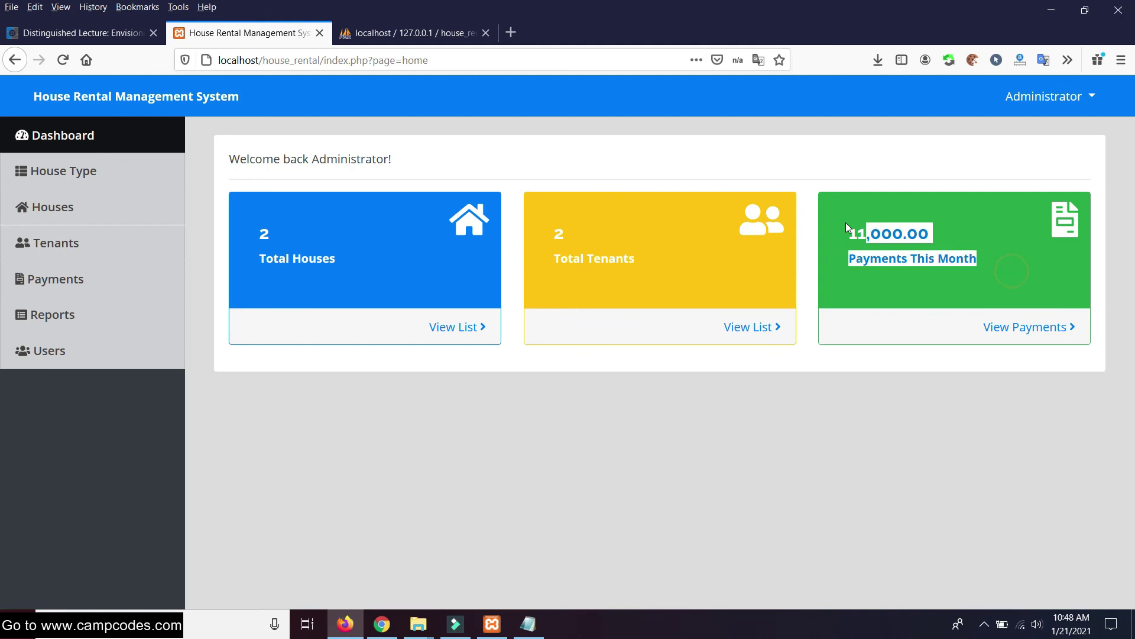
{"action": "left_click", "coordinate": [958, 276]}
{"action": "left_click", "coordinate": [1022, 326]}
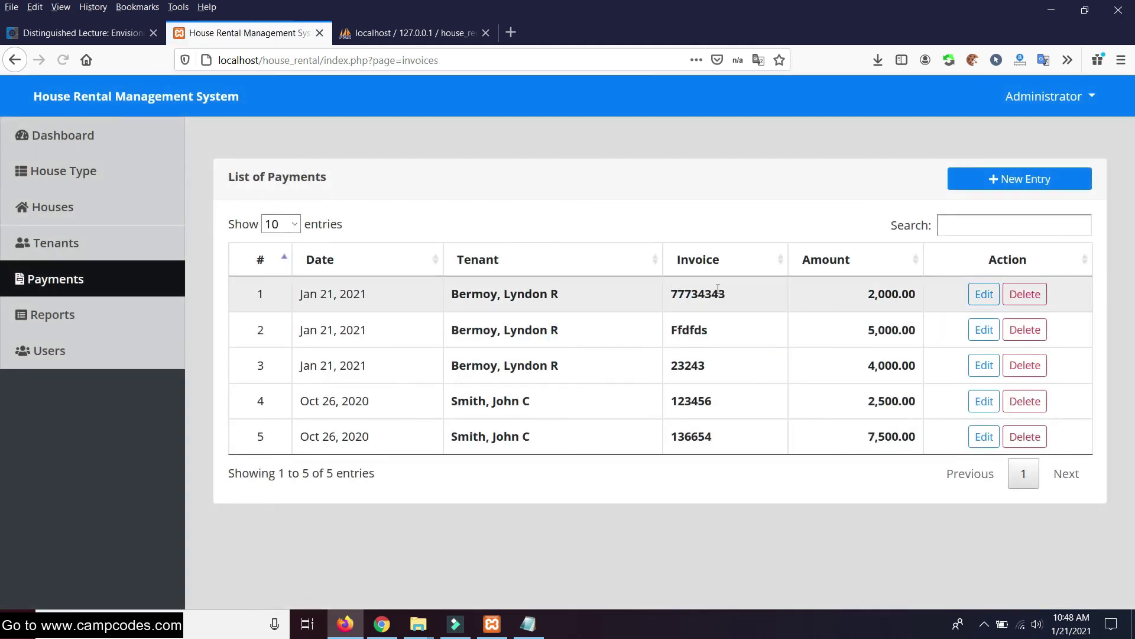
{"action": "left_click_drag", "start_coordinate": [867, 294], "coordinate": [911, 365]}
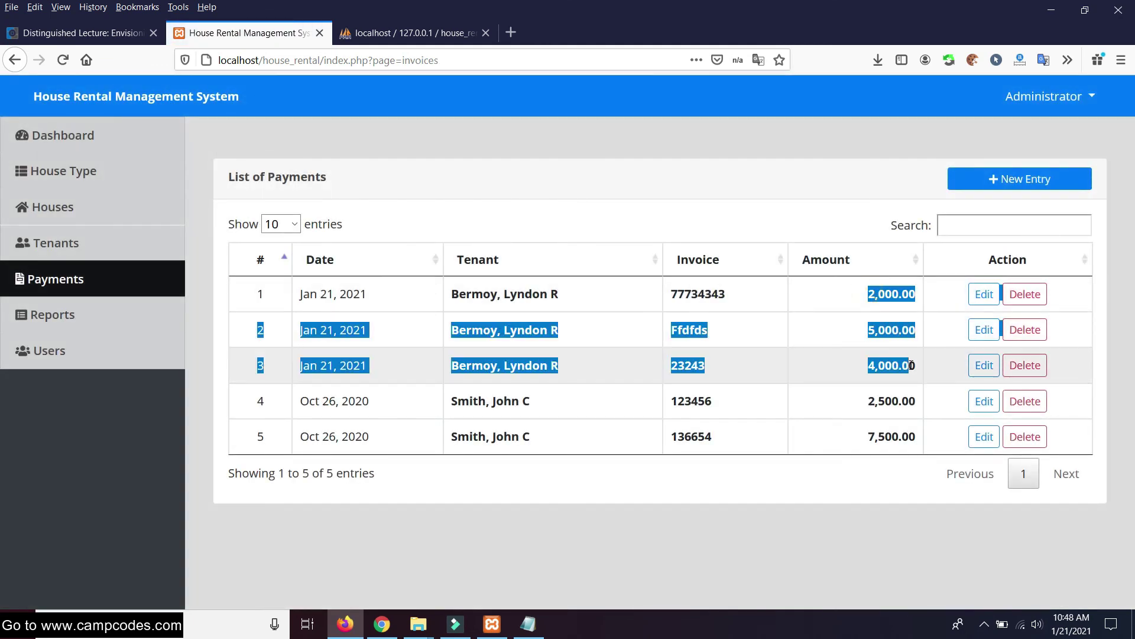
{"action": "left_click", "coordinate": [651, 183]}
{"action": "left_click", "coordinate": [39, 350]}
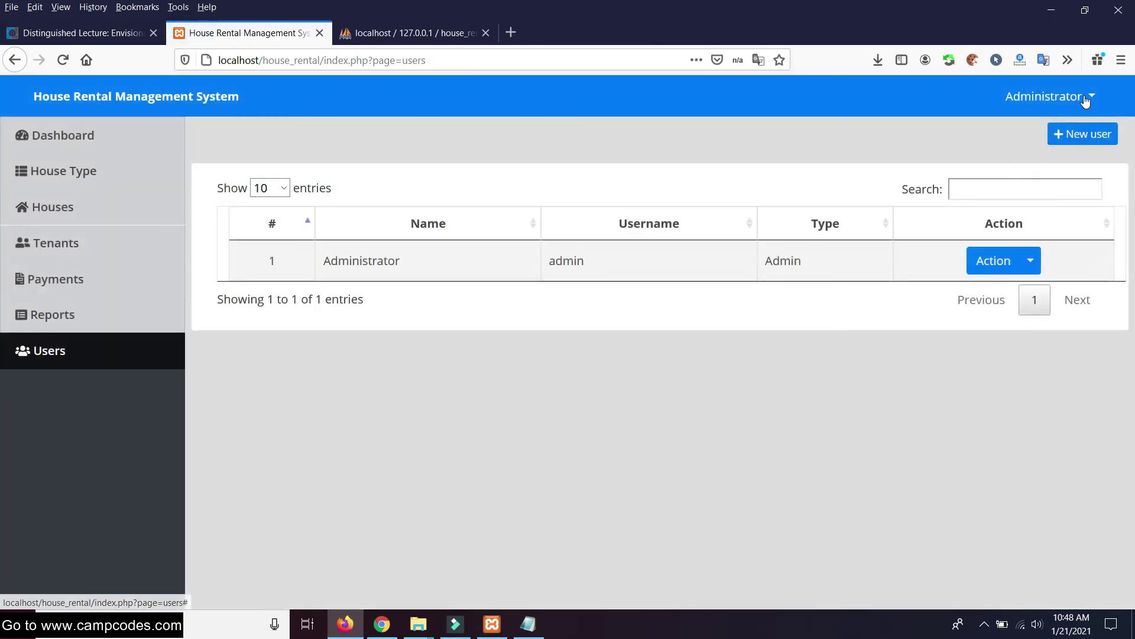
{"action": "left_click", "coordinate": [1086, 99]}
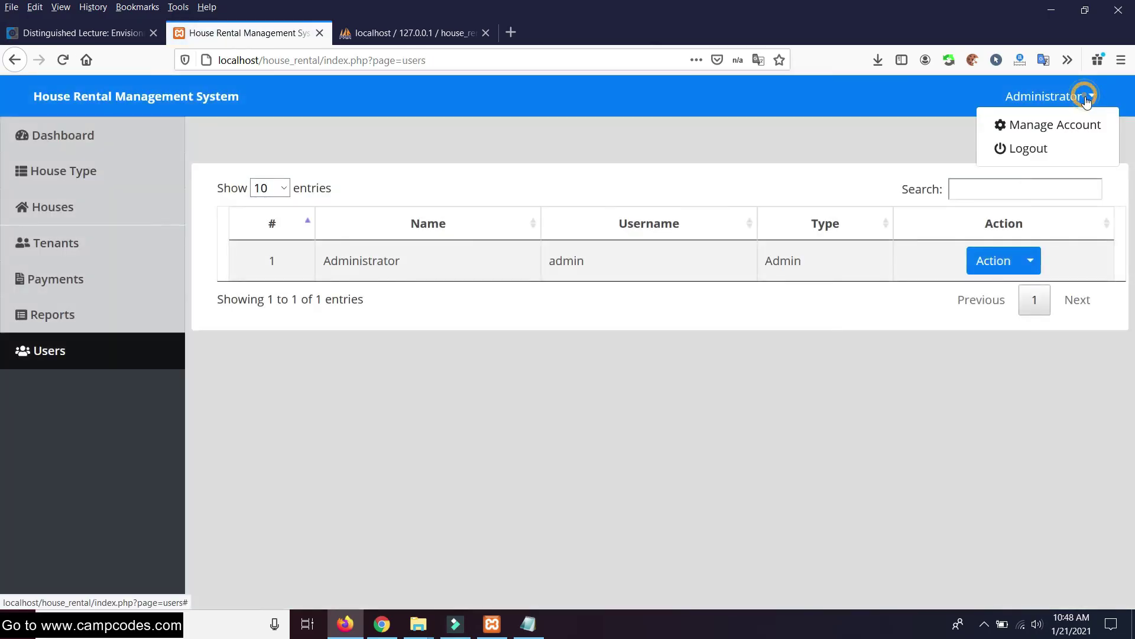
{"action": "left_click", "coordinate": [1045, 125]}
{"action": "left_click", "coordinate": [509, 257]}
{"action": "left_click", "coordinate": [529, 320]}
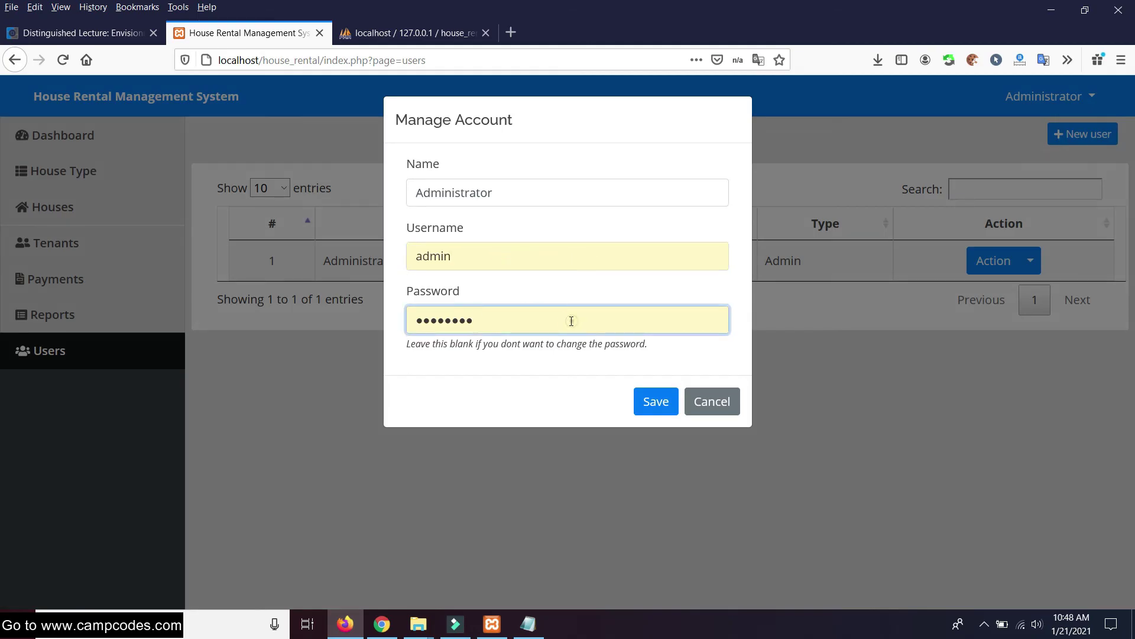
{"action": "left_click_drag", "start_coordinate": [571, 321], "coordinate": [360, 318]}
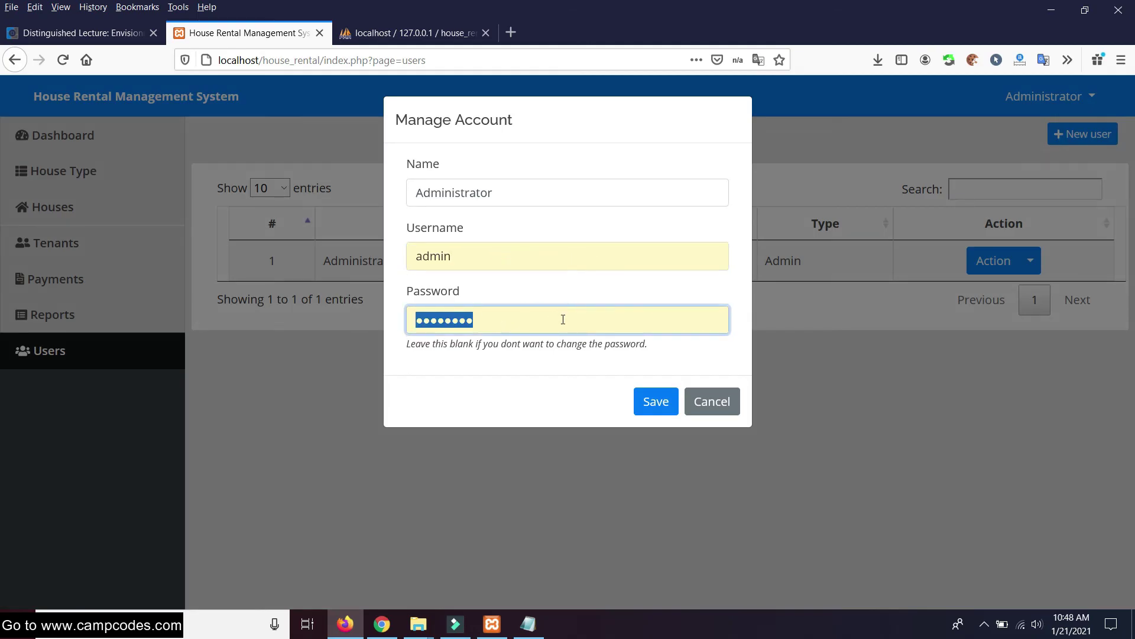
{"action": "left_click", "coordinate": [645, 401]}
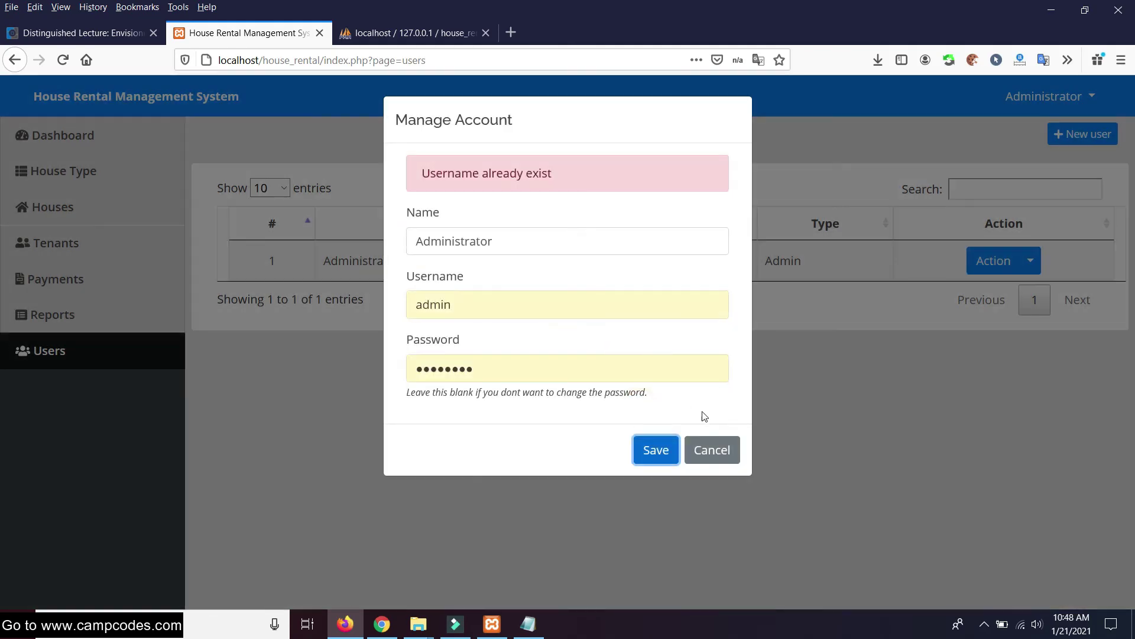
{"action": "left_click", "coordinate": [728, 449]}
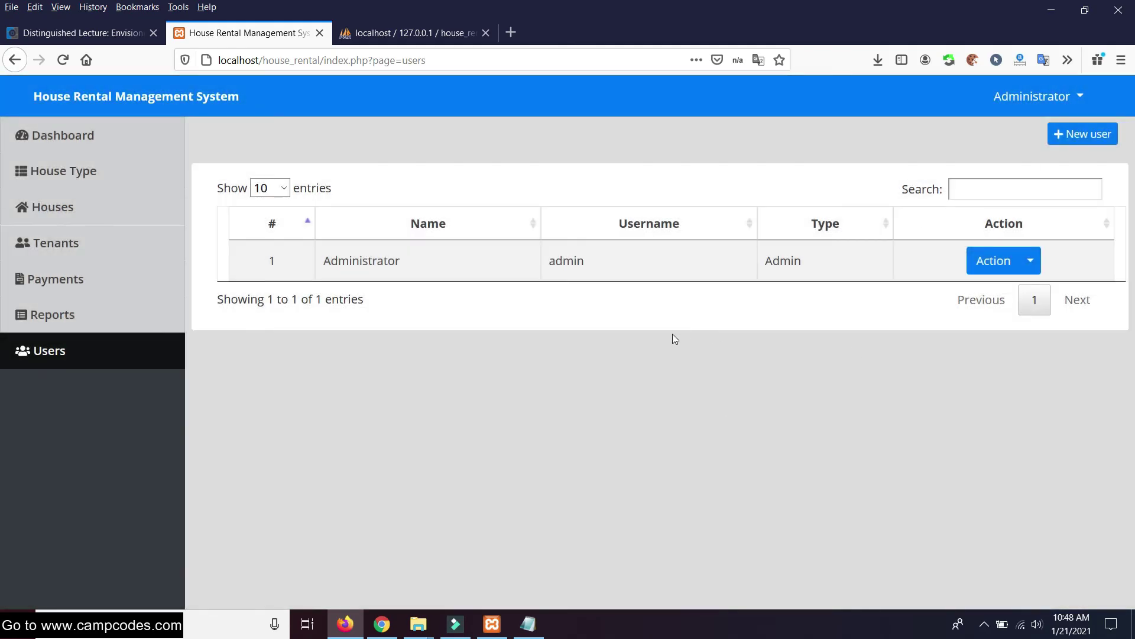